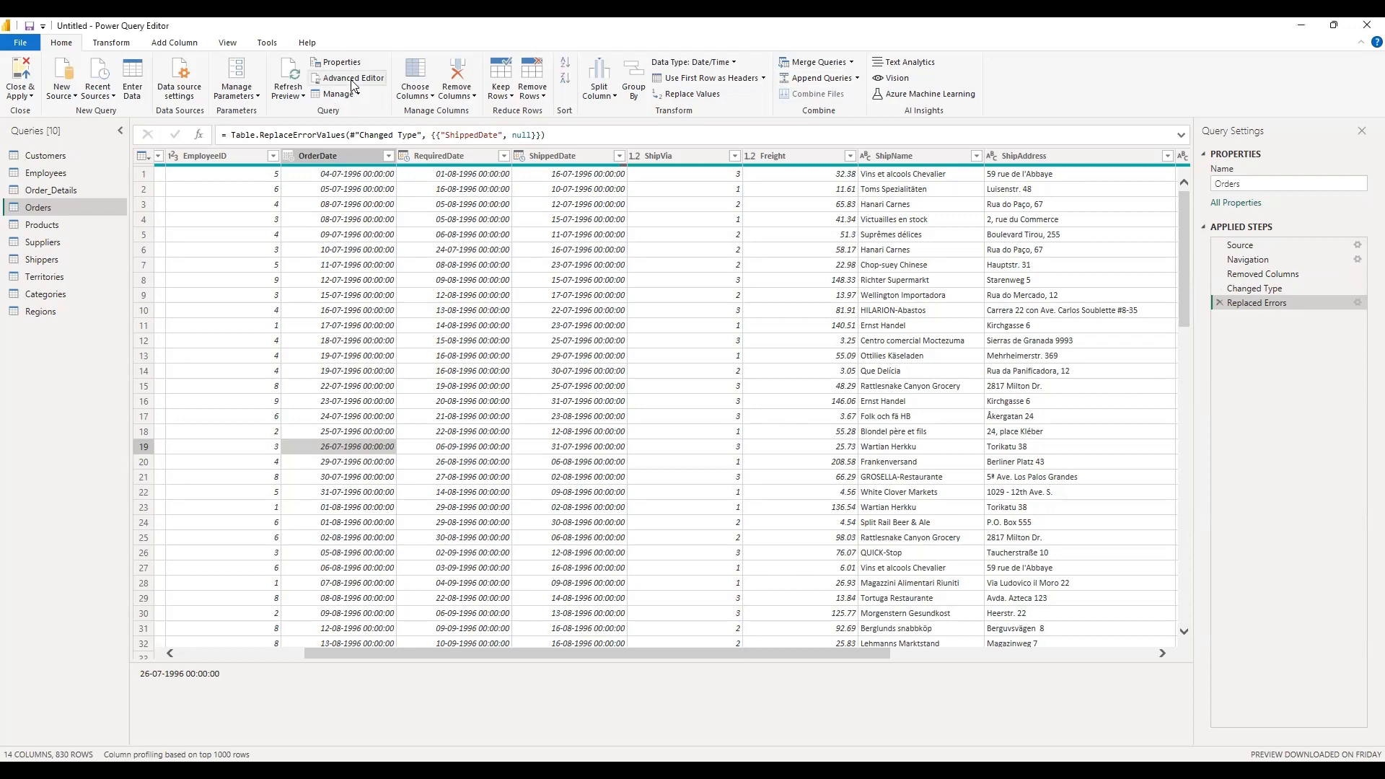
# Step: Open the Orders query in the Advanced Editor and read through its M code lines
pyautogui.click(354, 83)
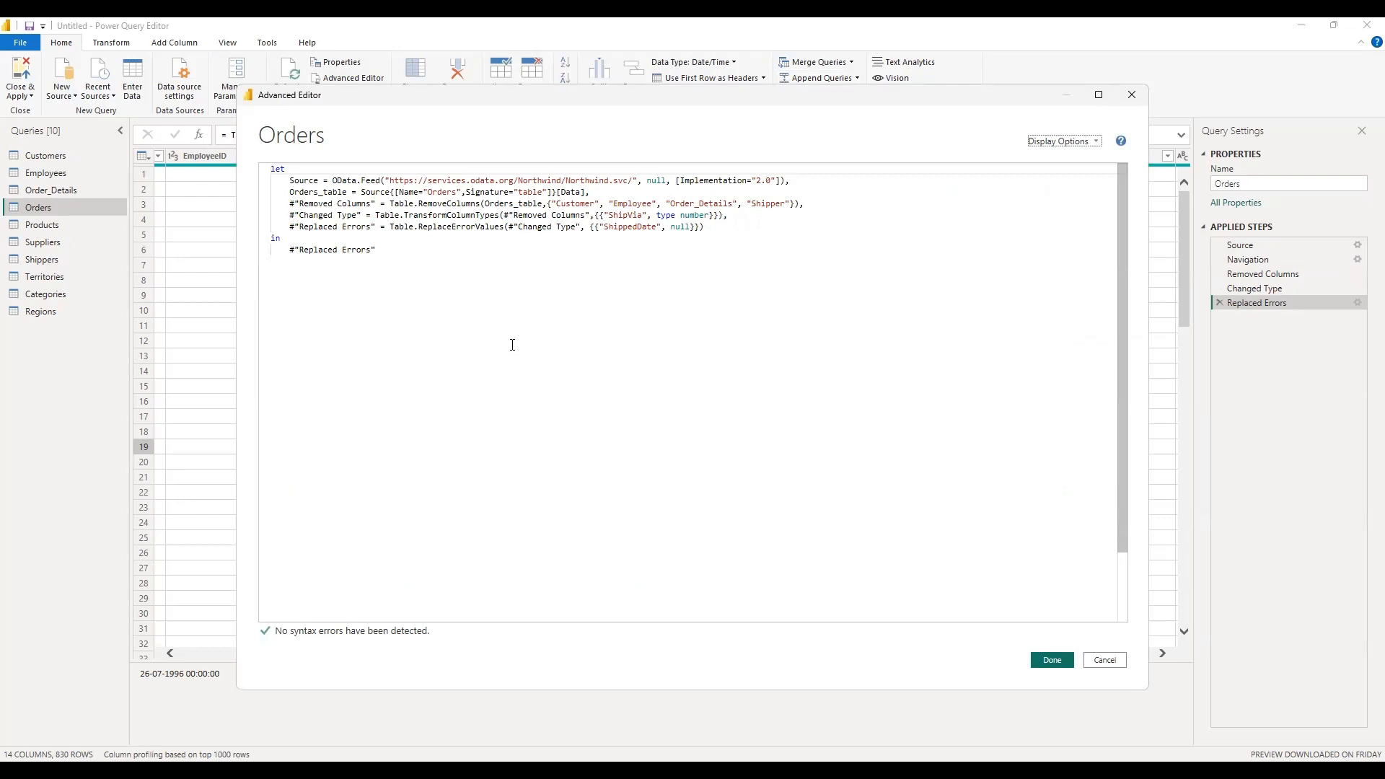
pyautogui.moveTo(718, 235); pyautogui.dragTo(273, 182)
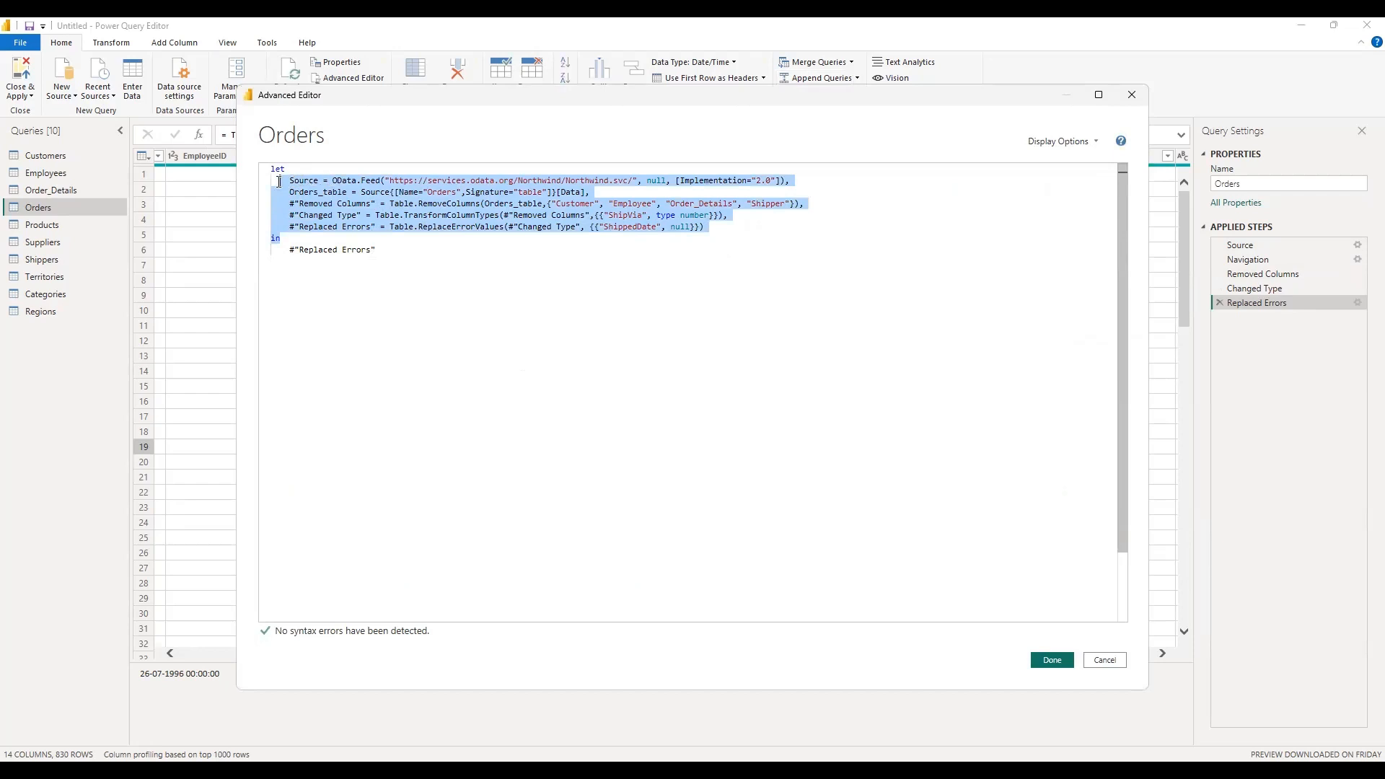
pyautogui.click(871, 238)
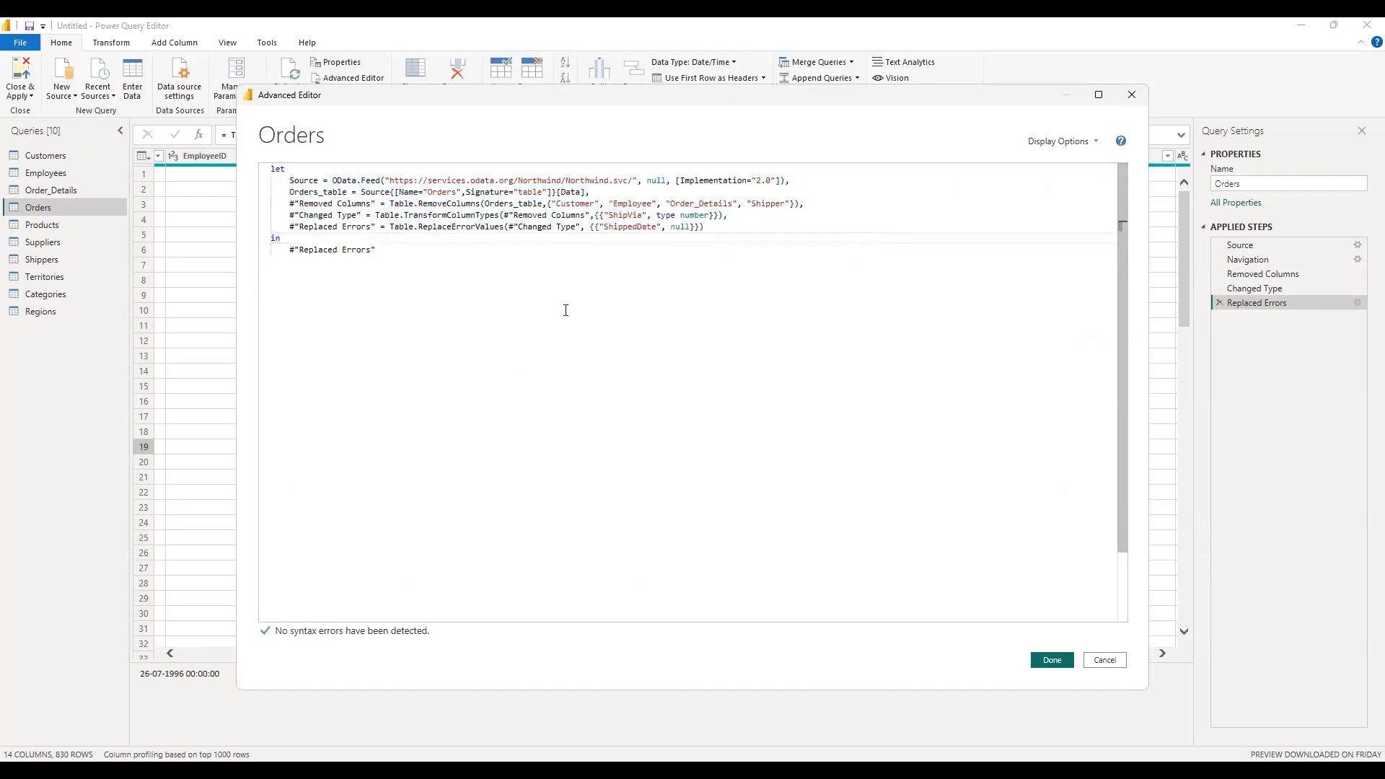
pyautogui.moveTo(287, 193); pyautogui.dragTo(557, 193)
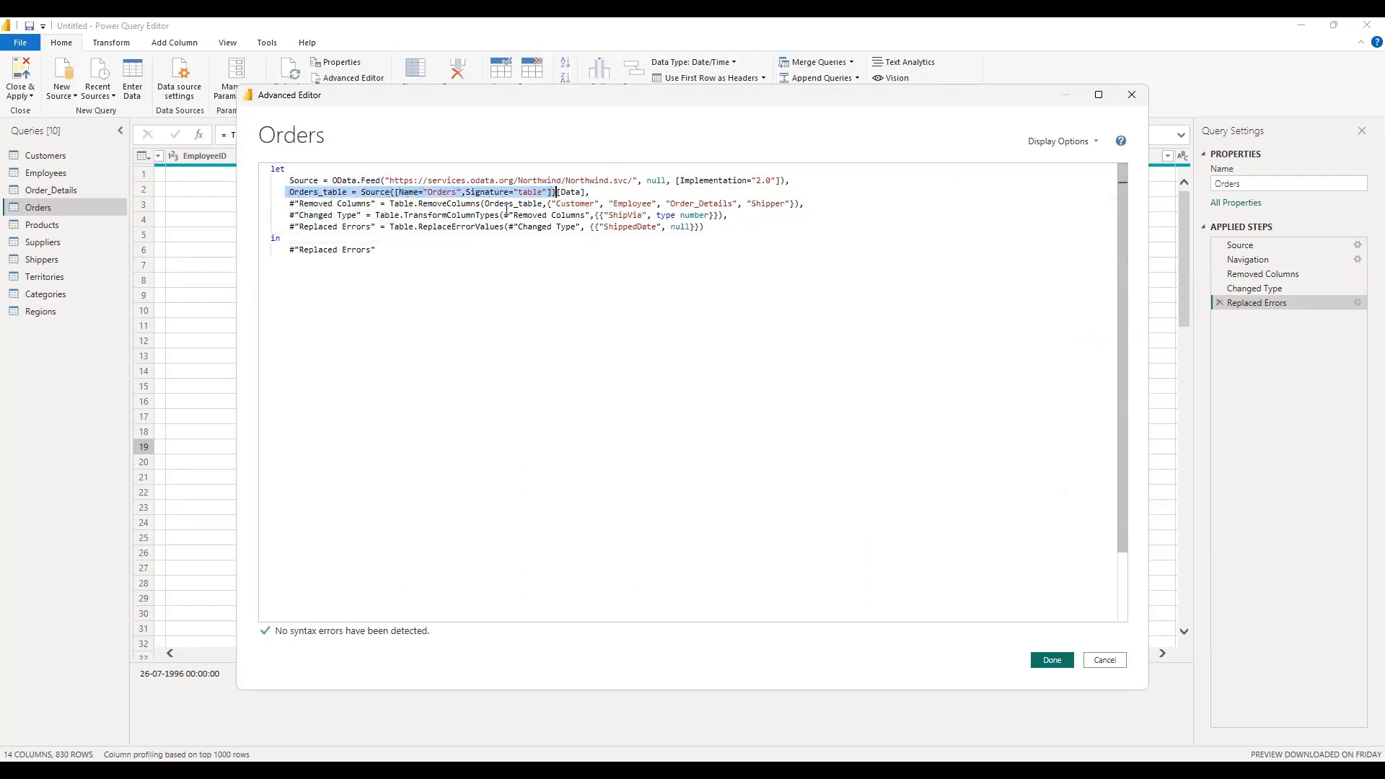
pyautogui.click(579, 203)
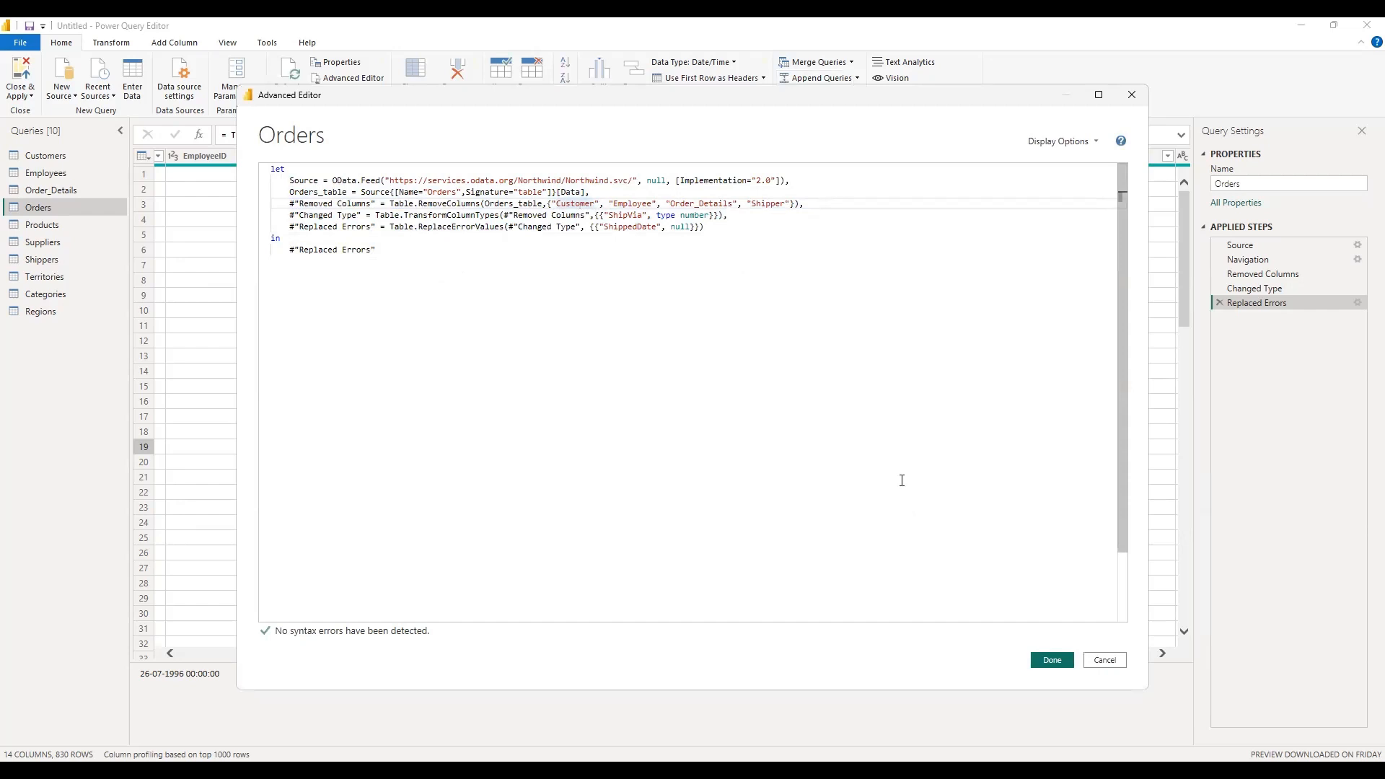
pyautogui.click(792, 203)
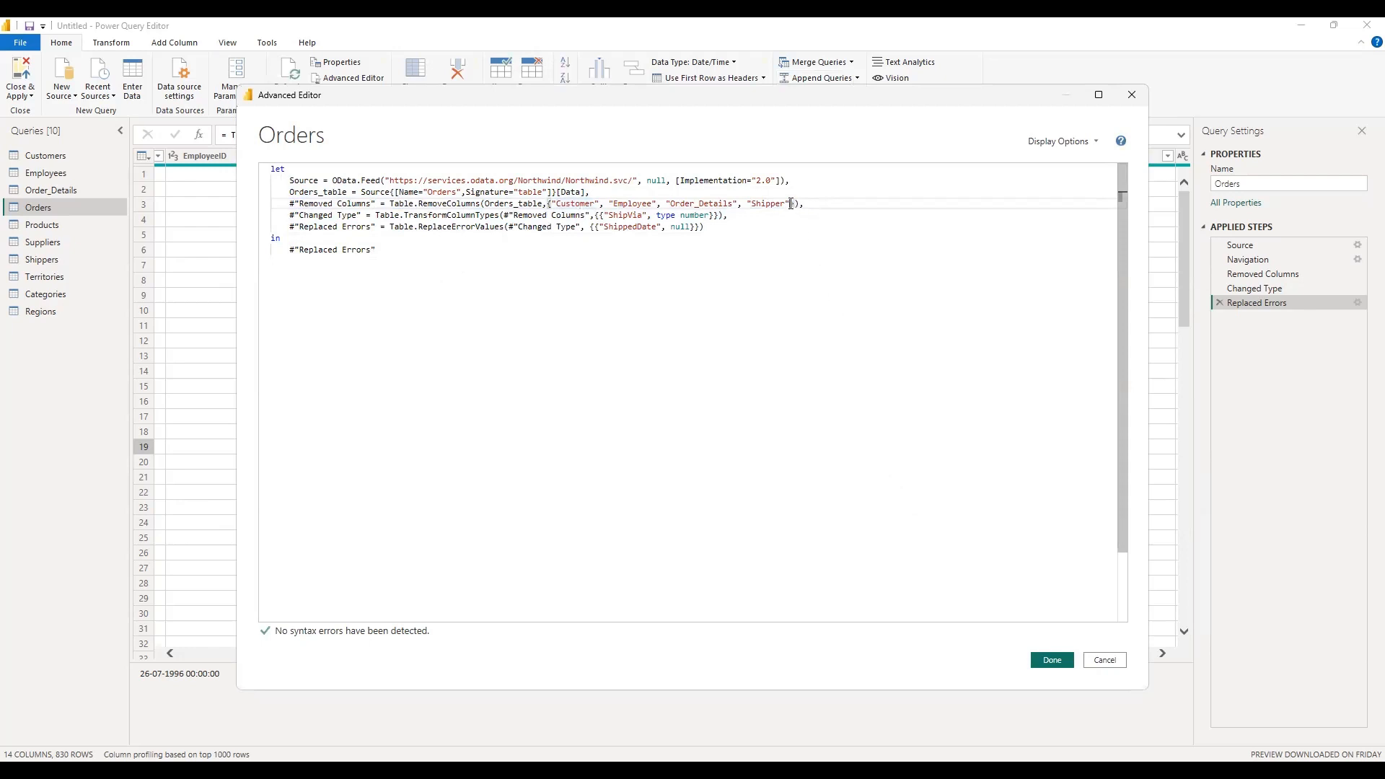
pyautogui.click(904, 263)
pyautogui.write(',')
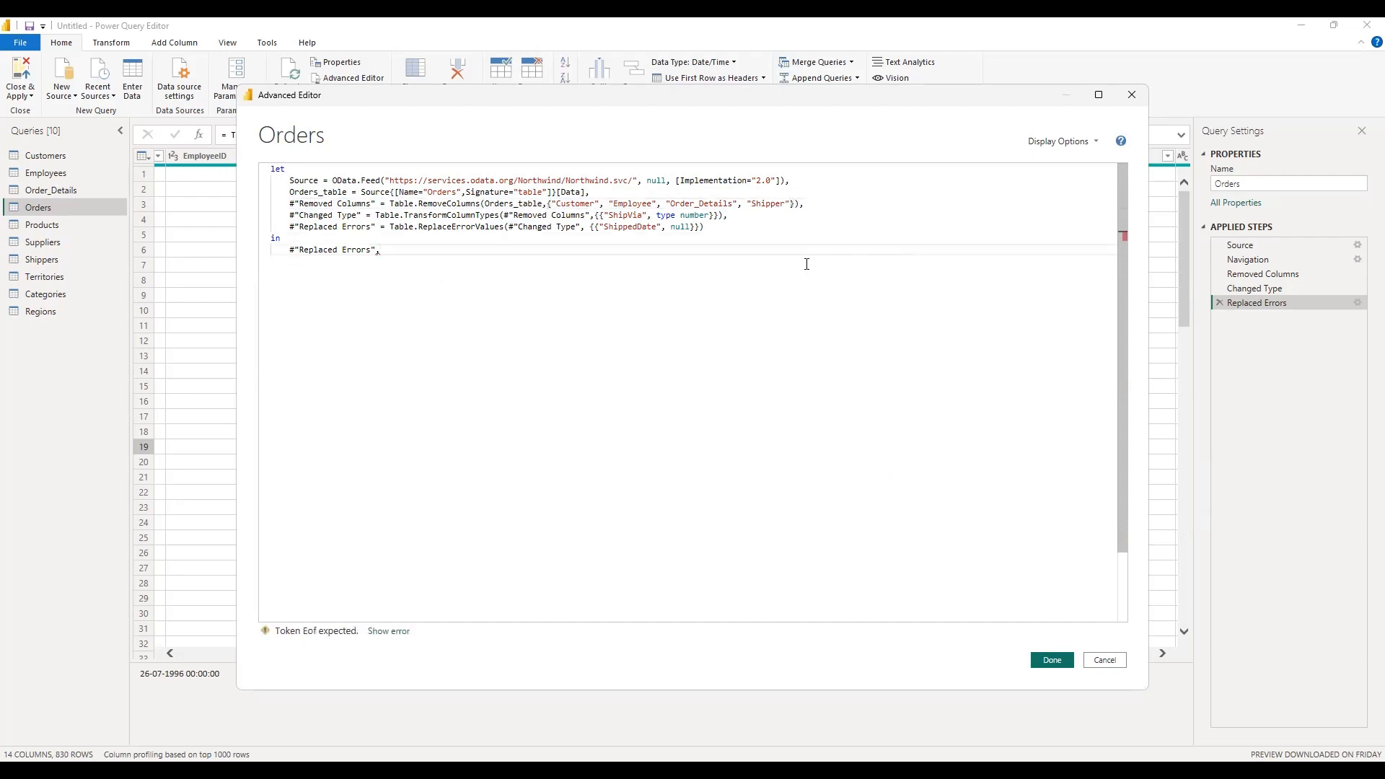
pyautogui.press('BackSpace')
# Step: Try to add "orderid" to the Removed Columns list in the code, then discard the editor changes
pyautogui.click(790, 205)
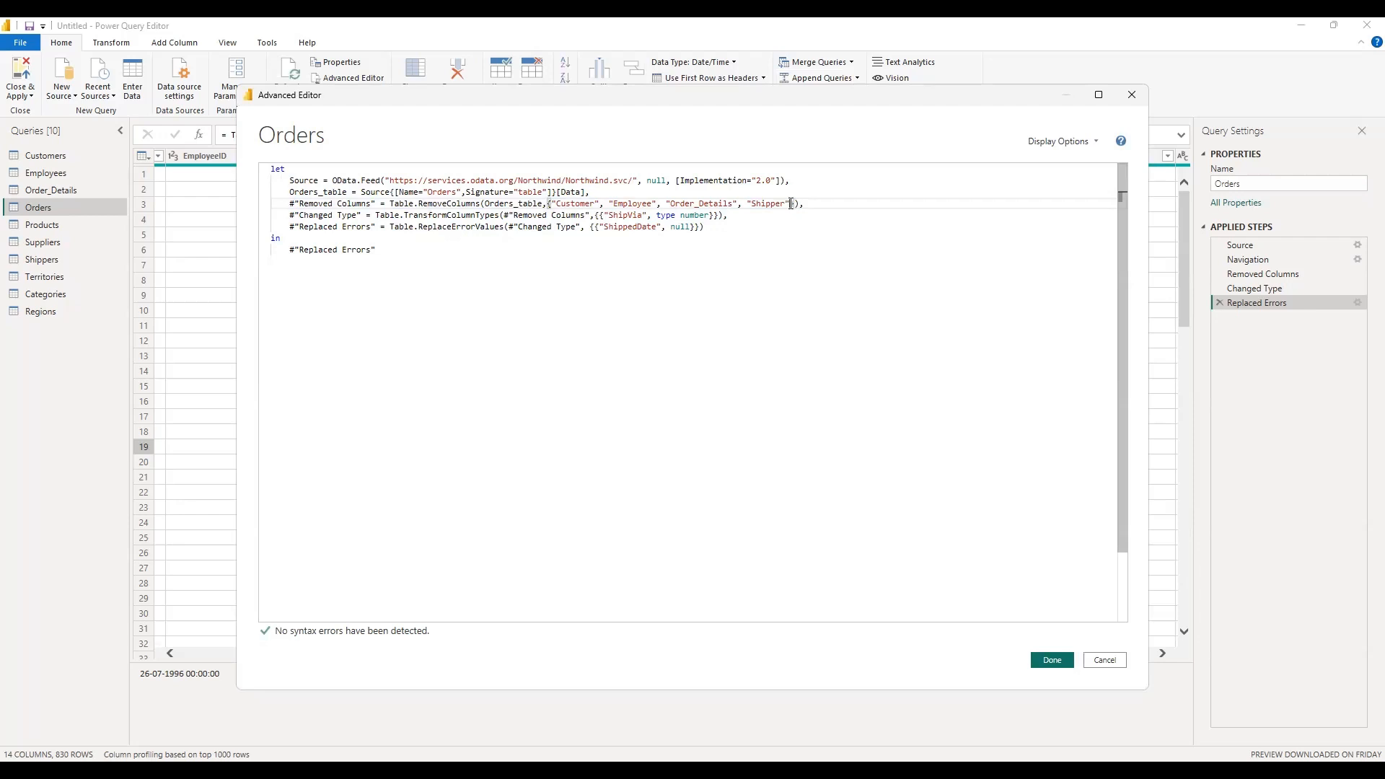
pyautogui.write(',"')
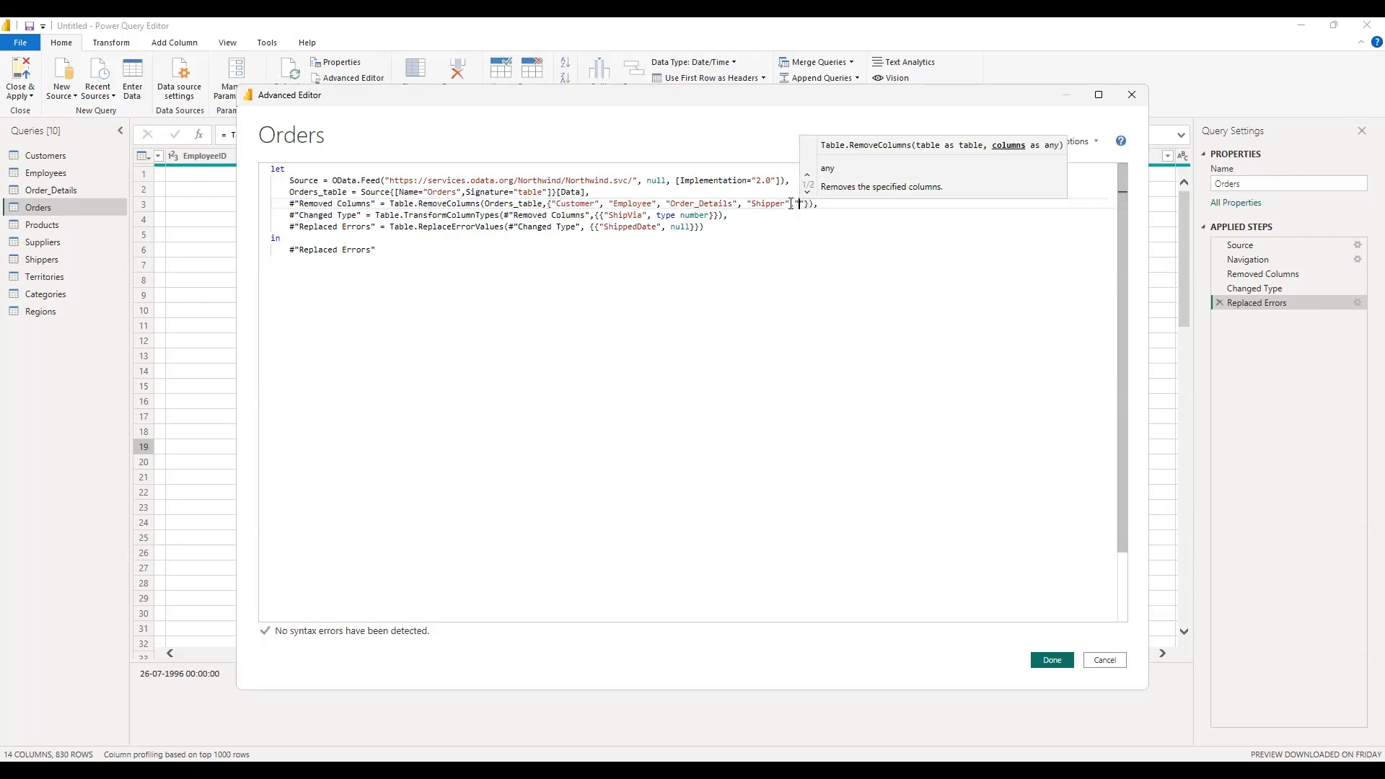
pyautogui.write('orderid')
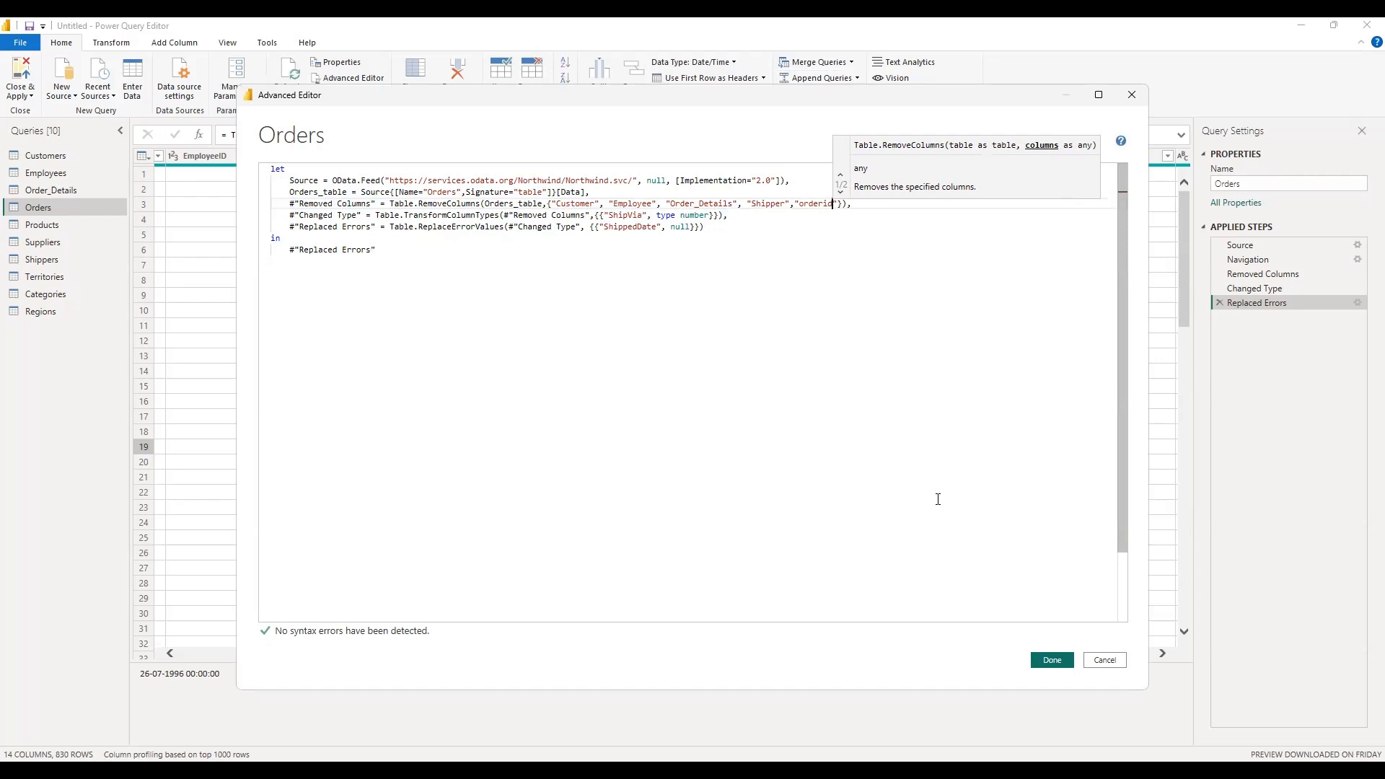
pyautogui.press('BackSpace')
pyautogui.press('BackSpace')
pyautogui.press('BackSpace')
pyautogui.press('BackSpace')
pyautogui.press('BackSpace')
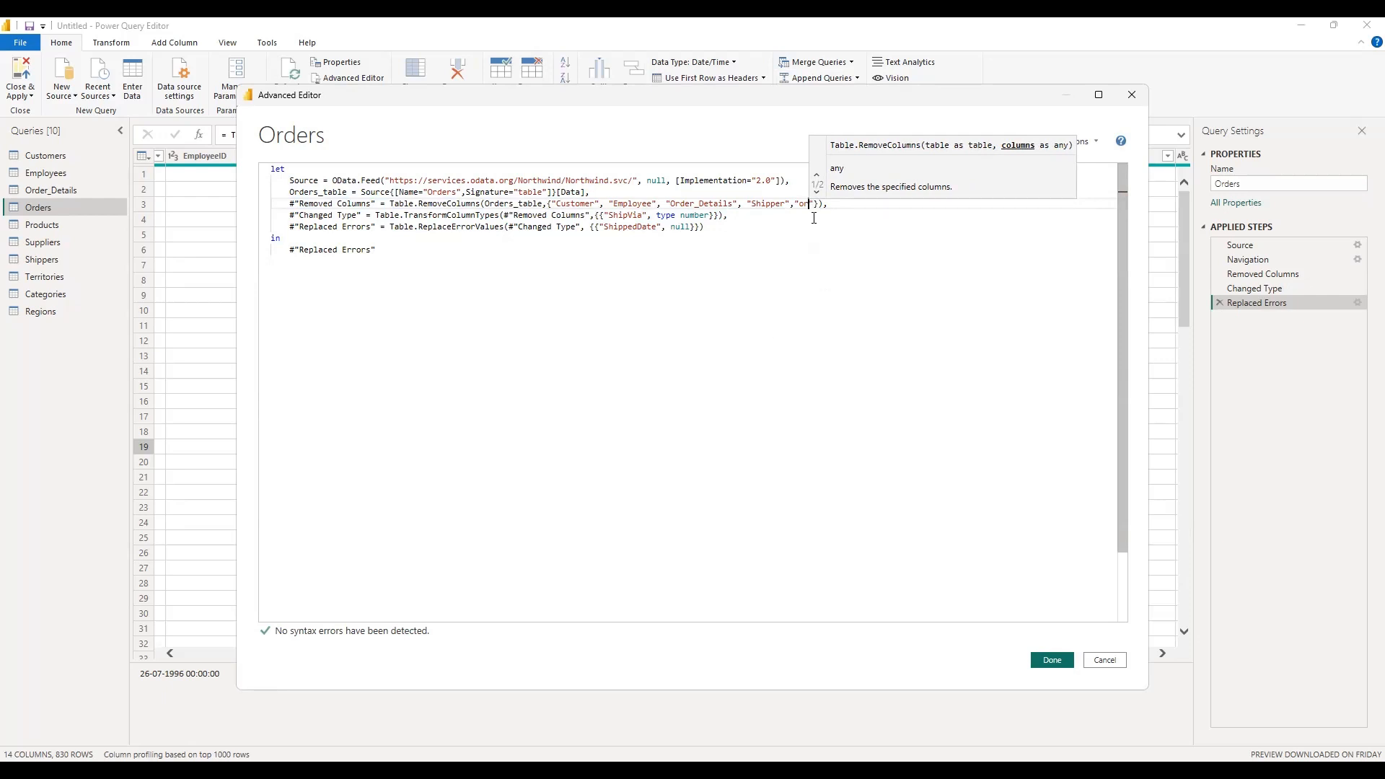
pyautogui.press('BackSpace')
pyautogui.press('BackSpace')
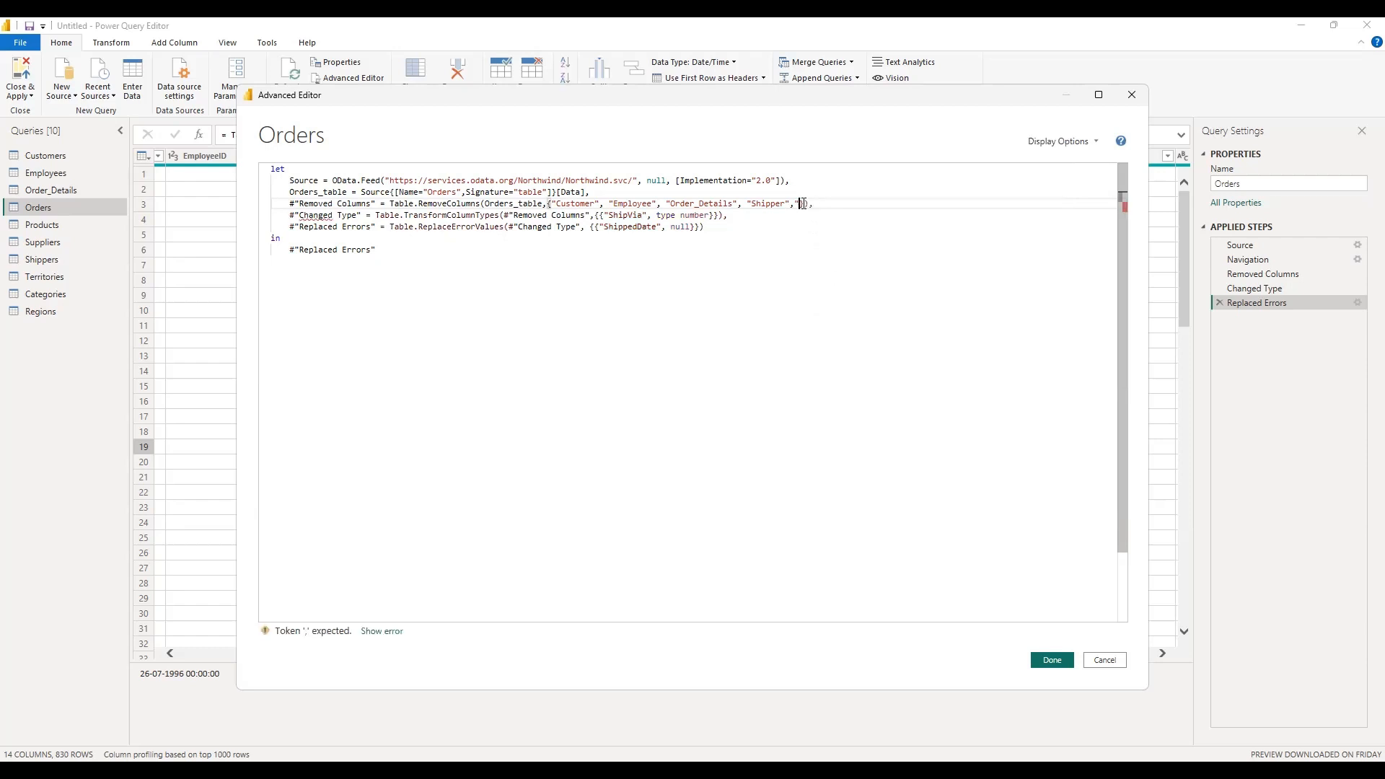
pyautogui.press('BackSpace')
pyautogui.click(1102, 661)
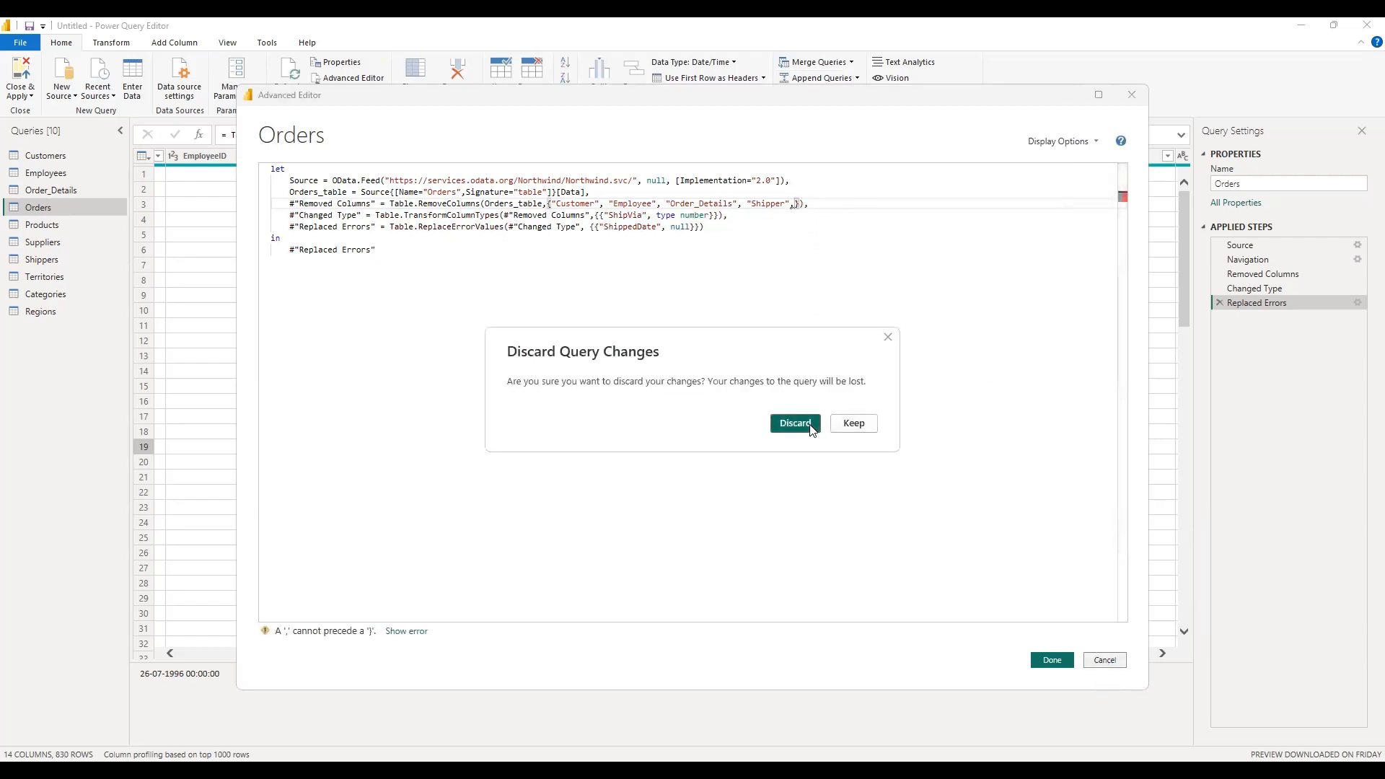
pyautogui.click(795, 423)
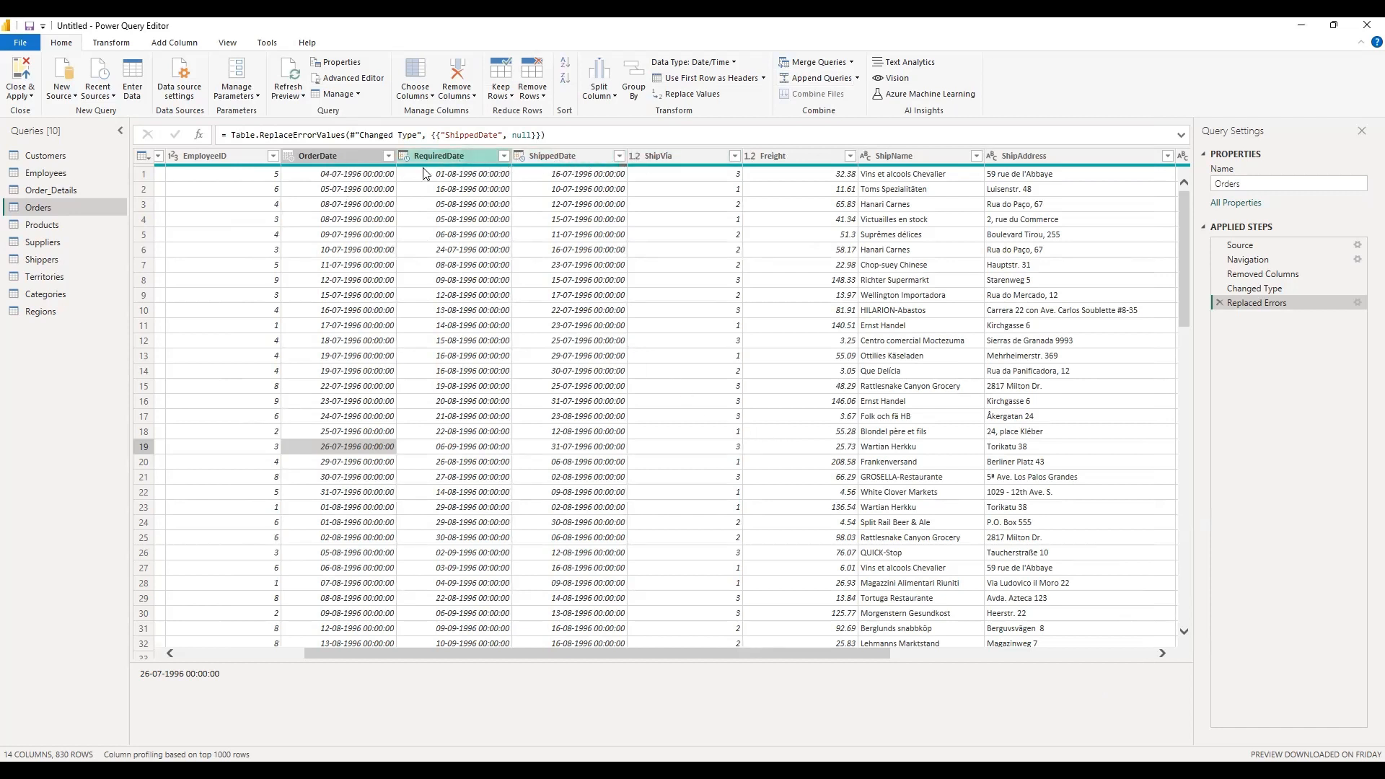
# Step: Rename the UnitPrice column of the Order_Details query to "Unit Price"
pyautogui.click(51, 190)
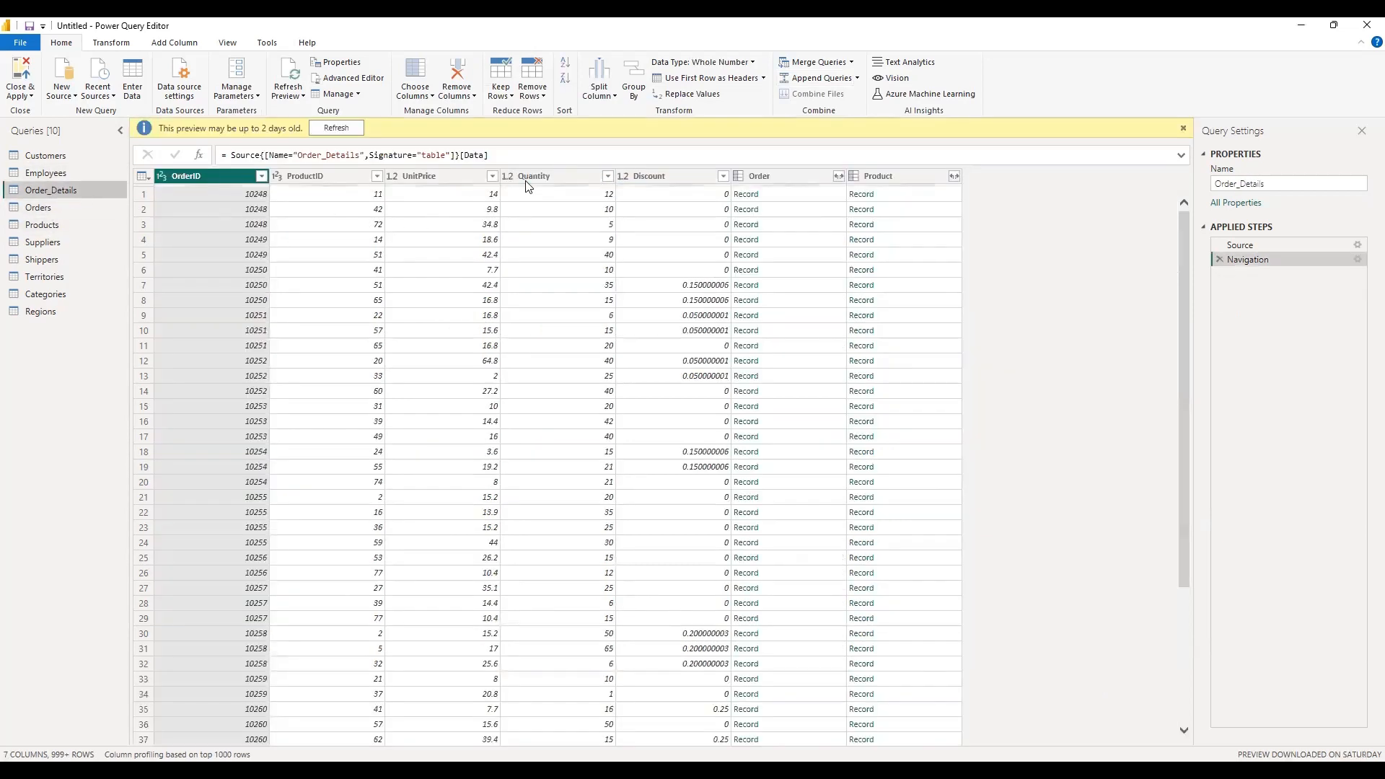
pyautogui.click(440, 179)
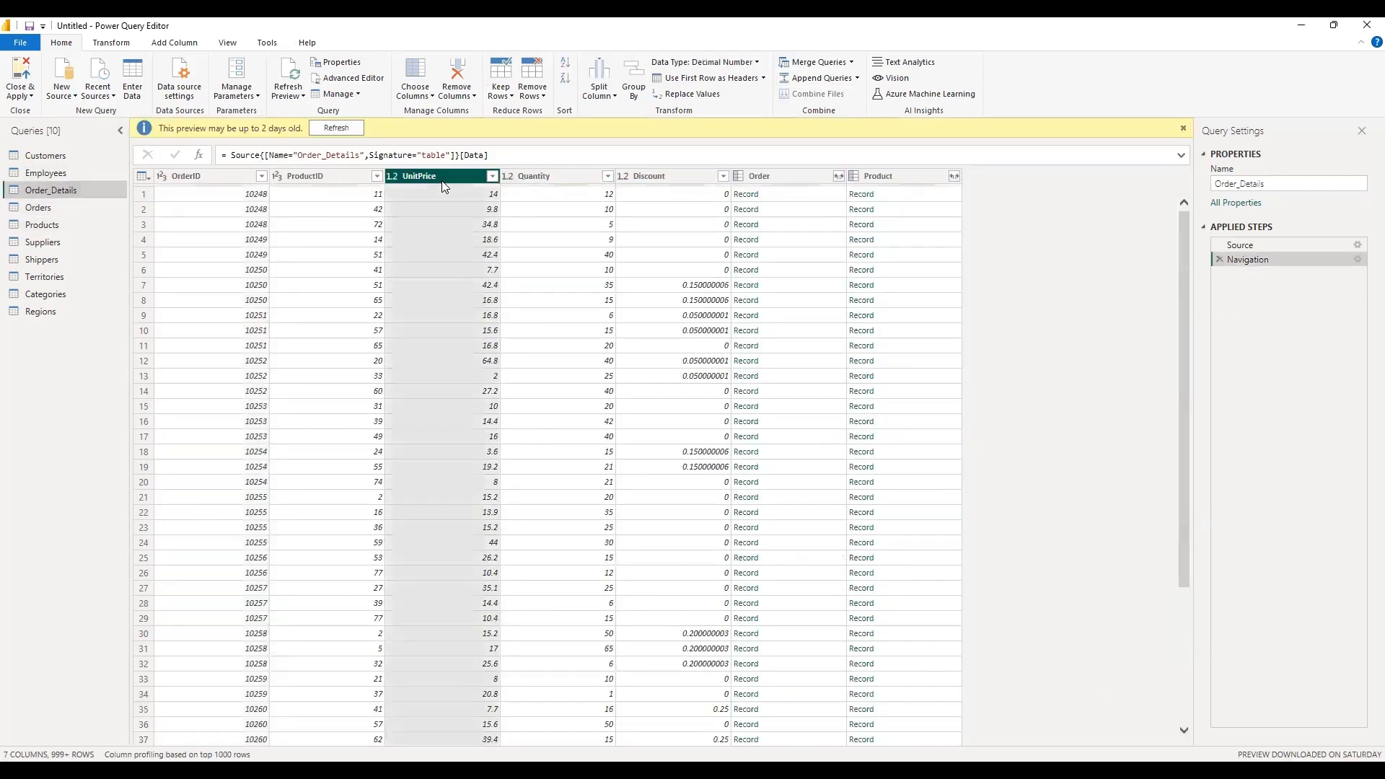
pyautogui.doubleClick(436, 179)
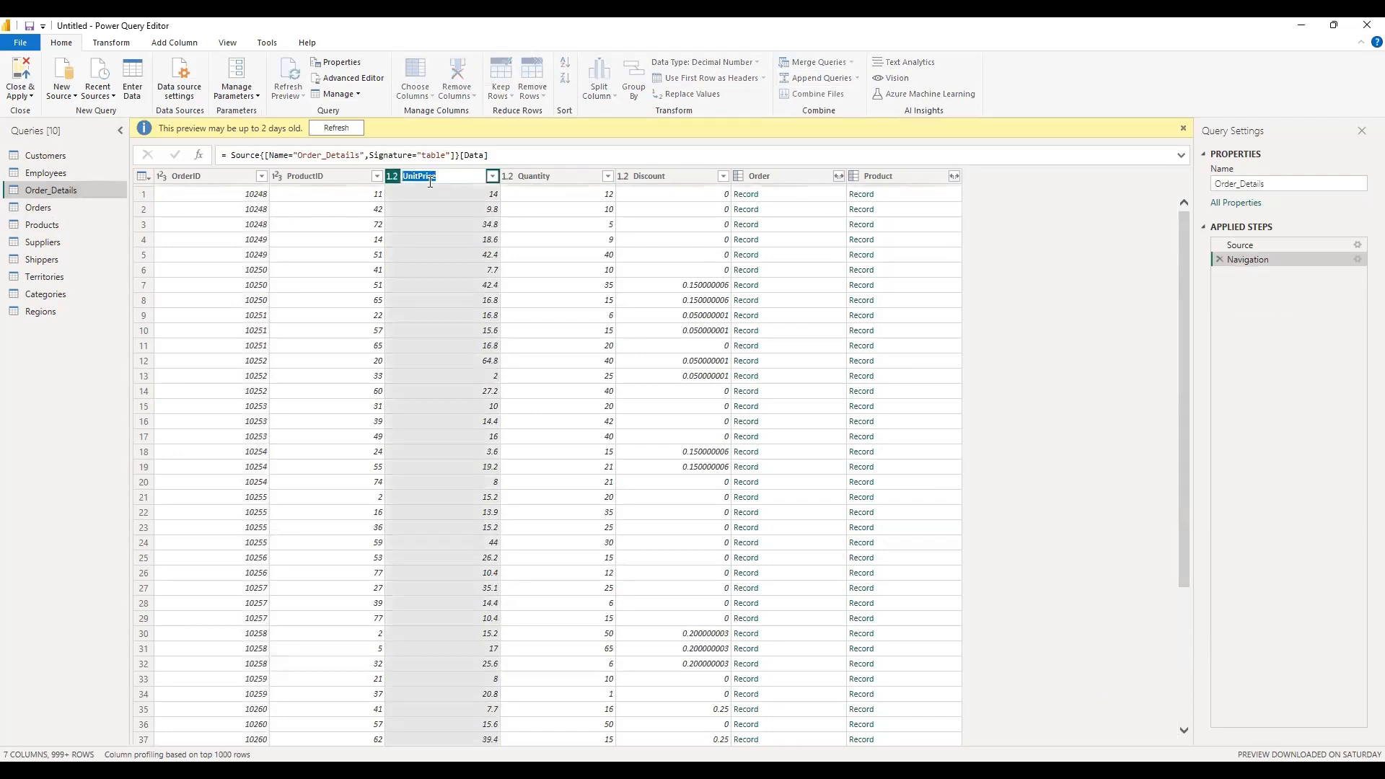
pyautogui.click(418, 179)
pyautogui.press('Return')
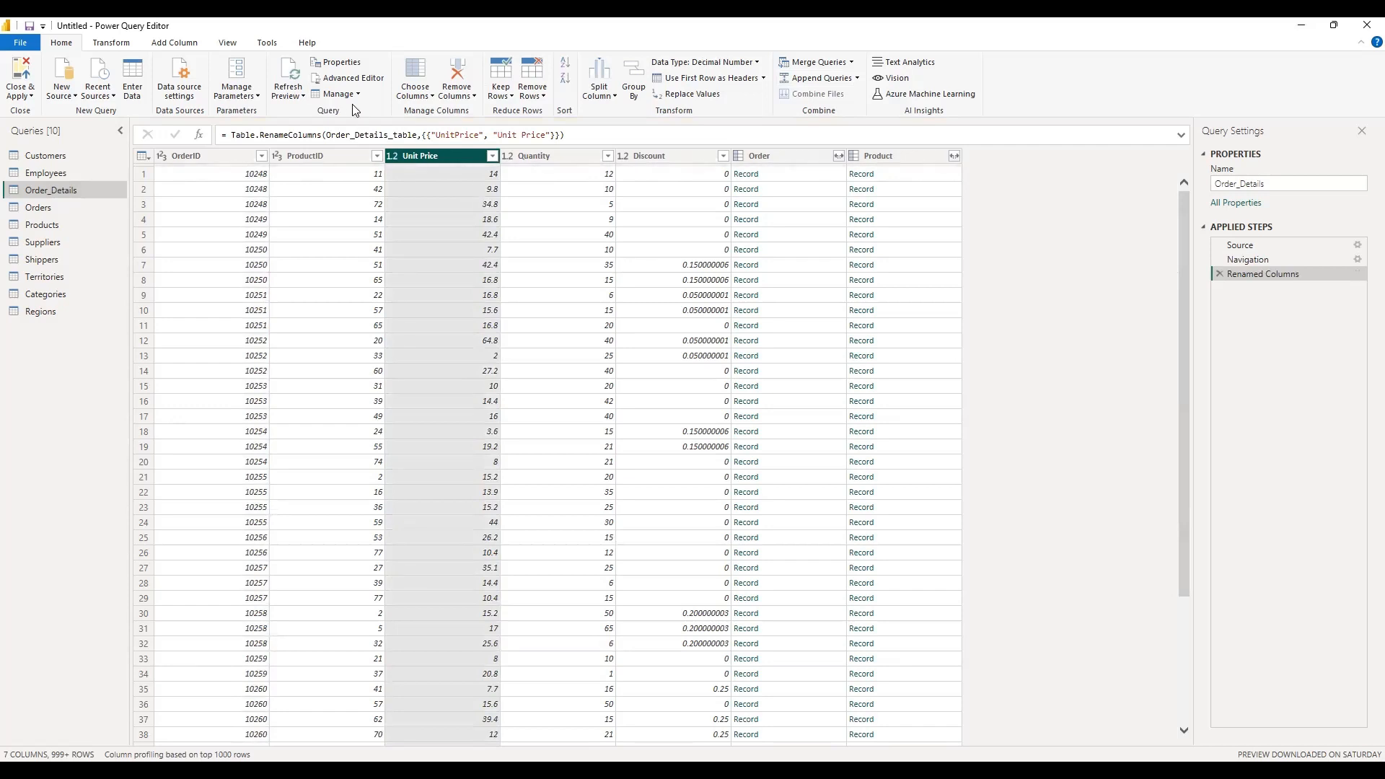
# Step: Review the Order_Details query's M code in the Advanced Editor and close it
pyautogui.click(334, 75)
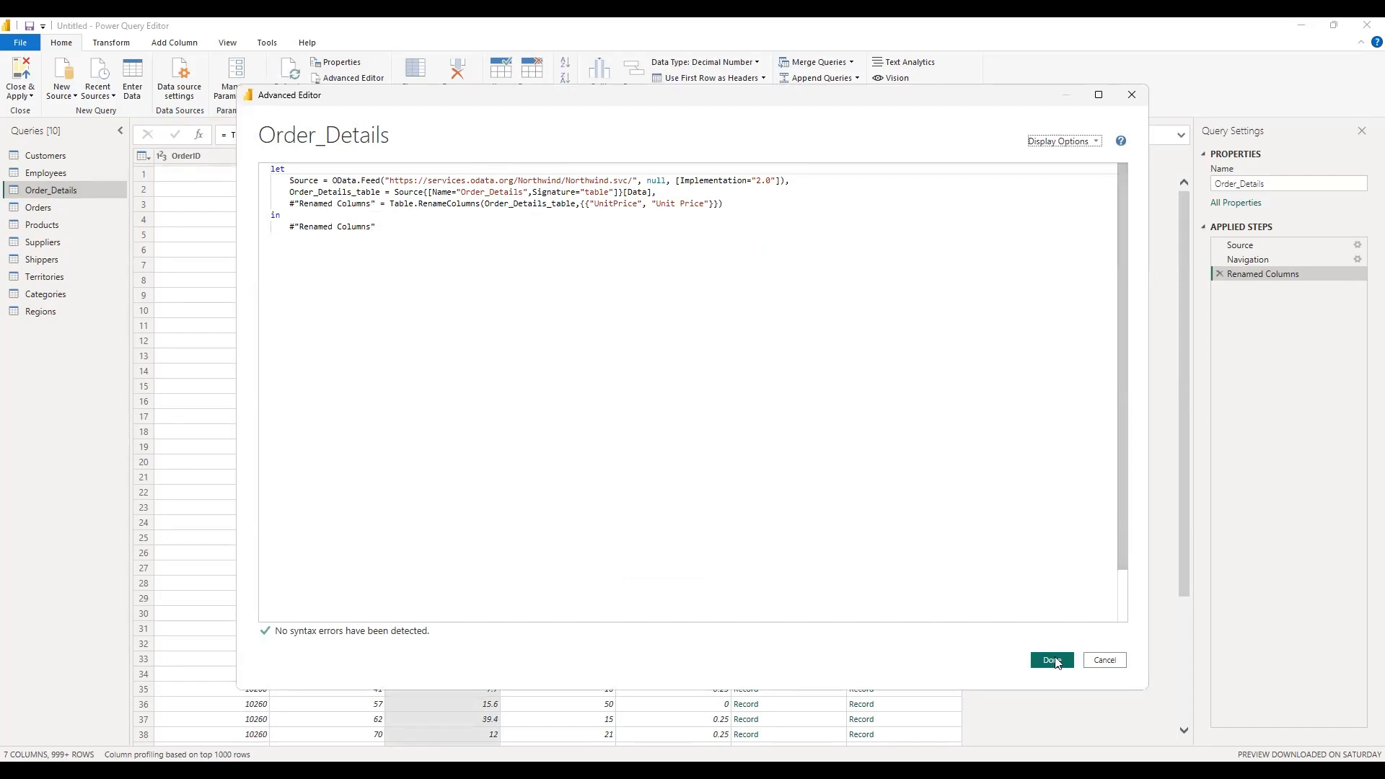
pyautogui.click(1120, 661)
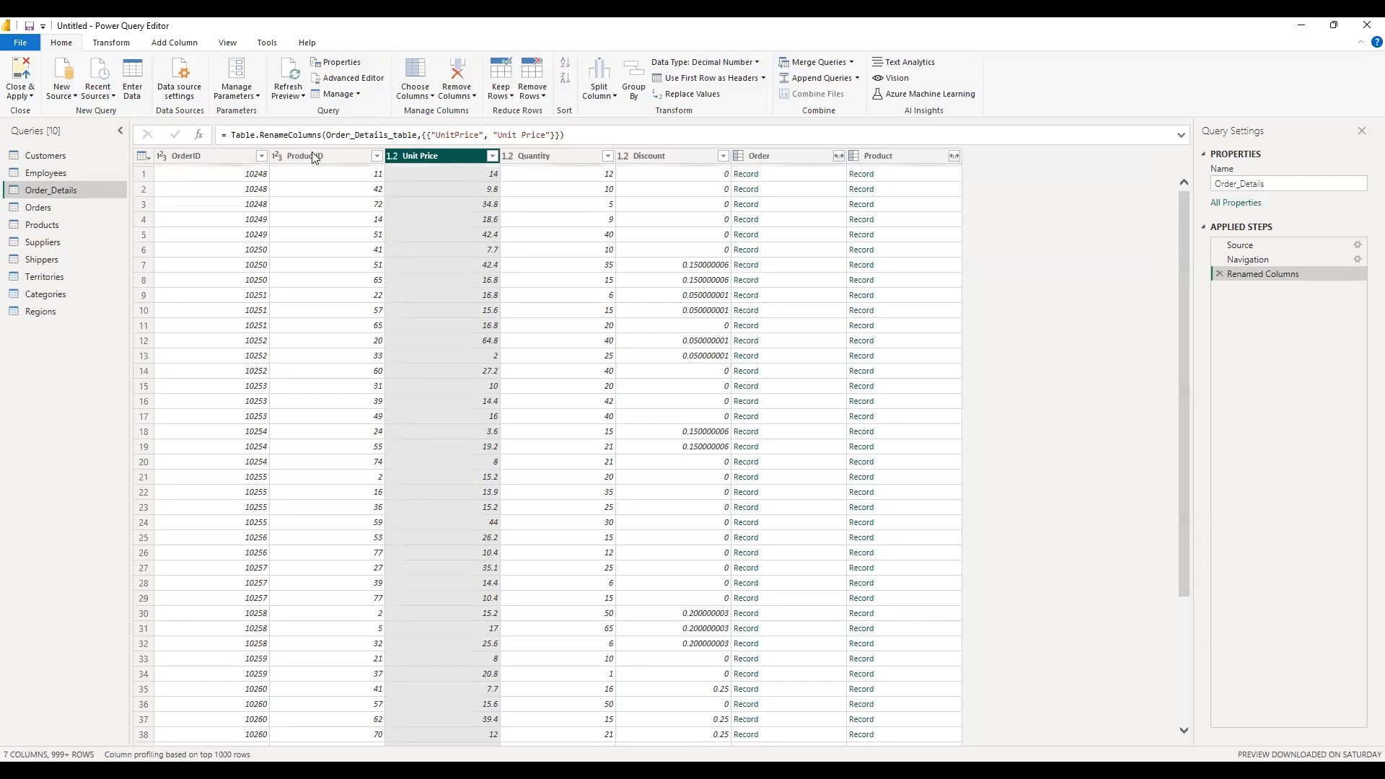
# Step: Open the Query Dependencies view and examine how each query links to the OData source
pyautogui.click(226, 41)
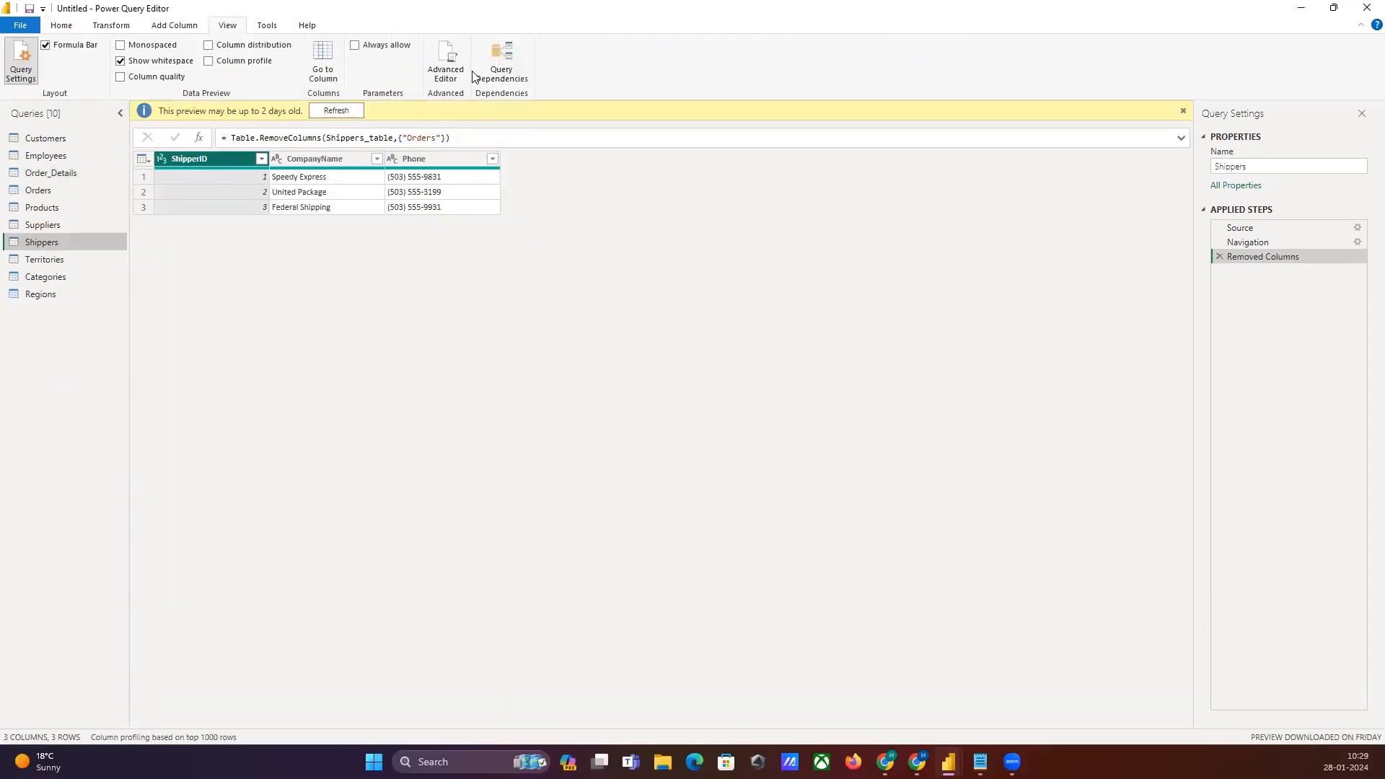
pyautogui.click(485, 59)
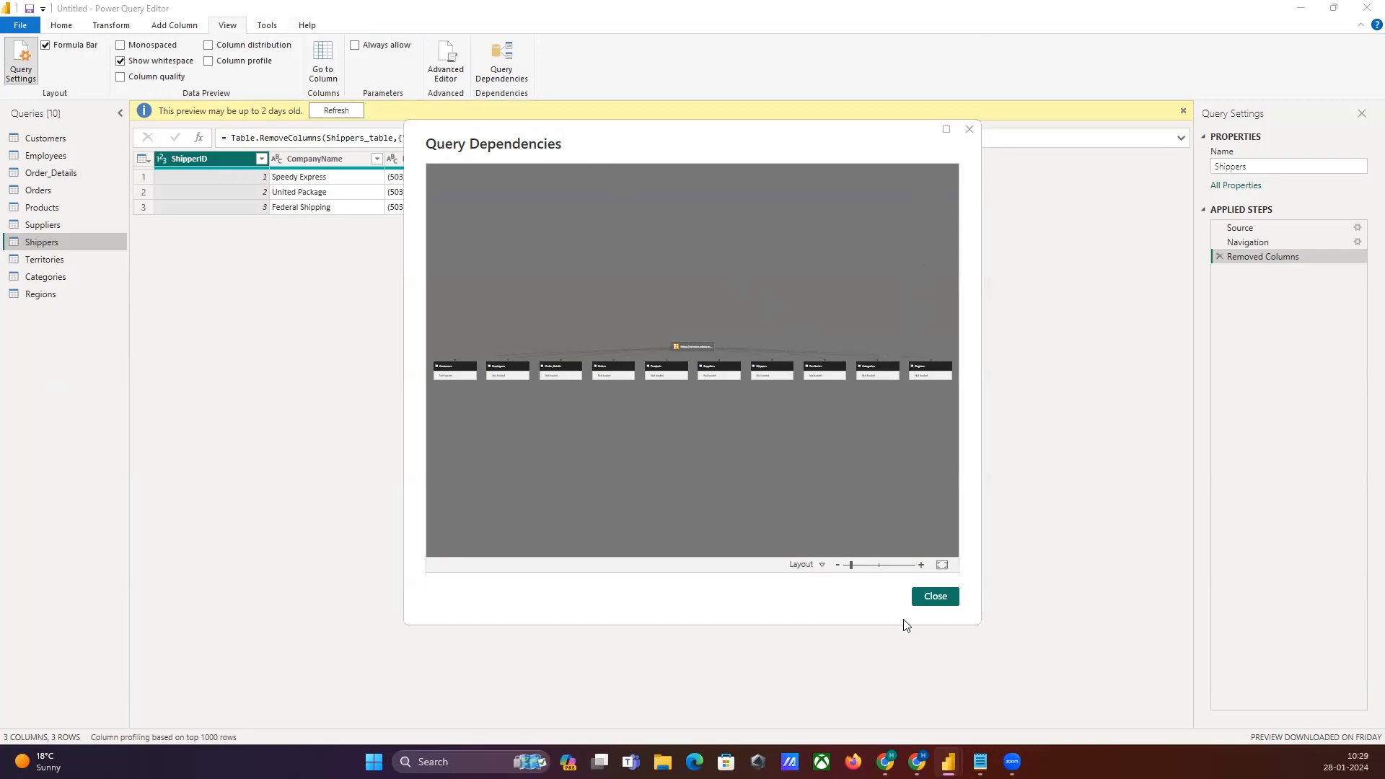
pyautogui.click(922, 566)
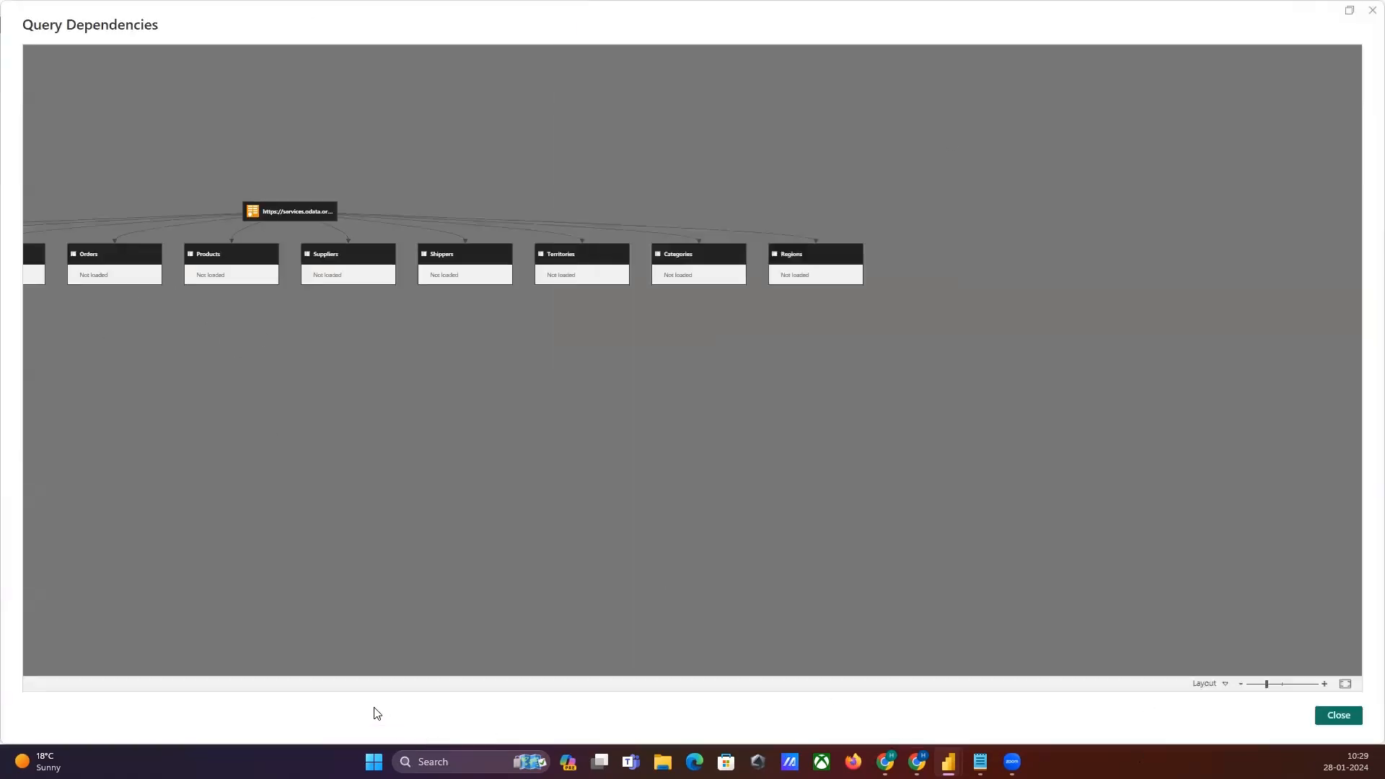
pyautogui.click(1324, 684)
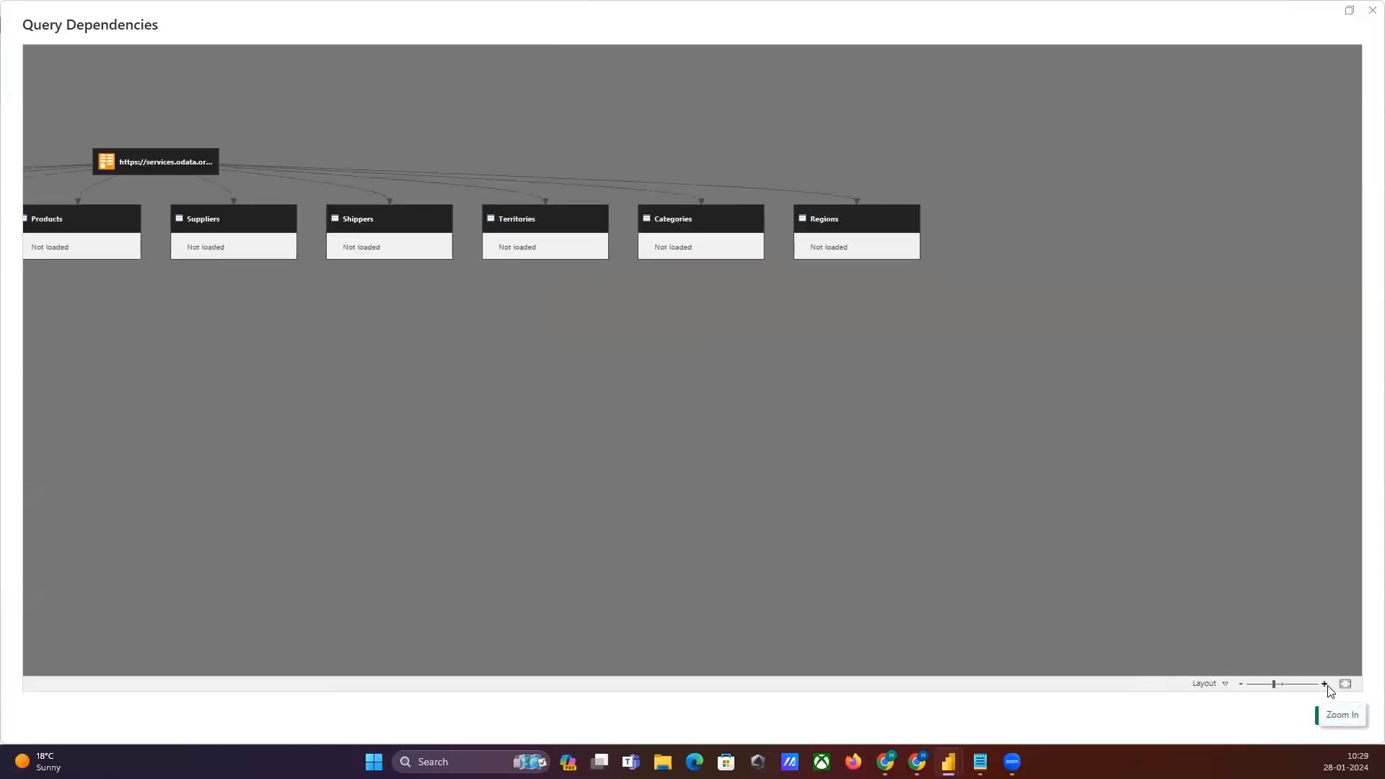
pyautogui.click(158, 166)
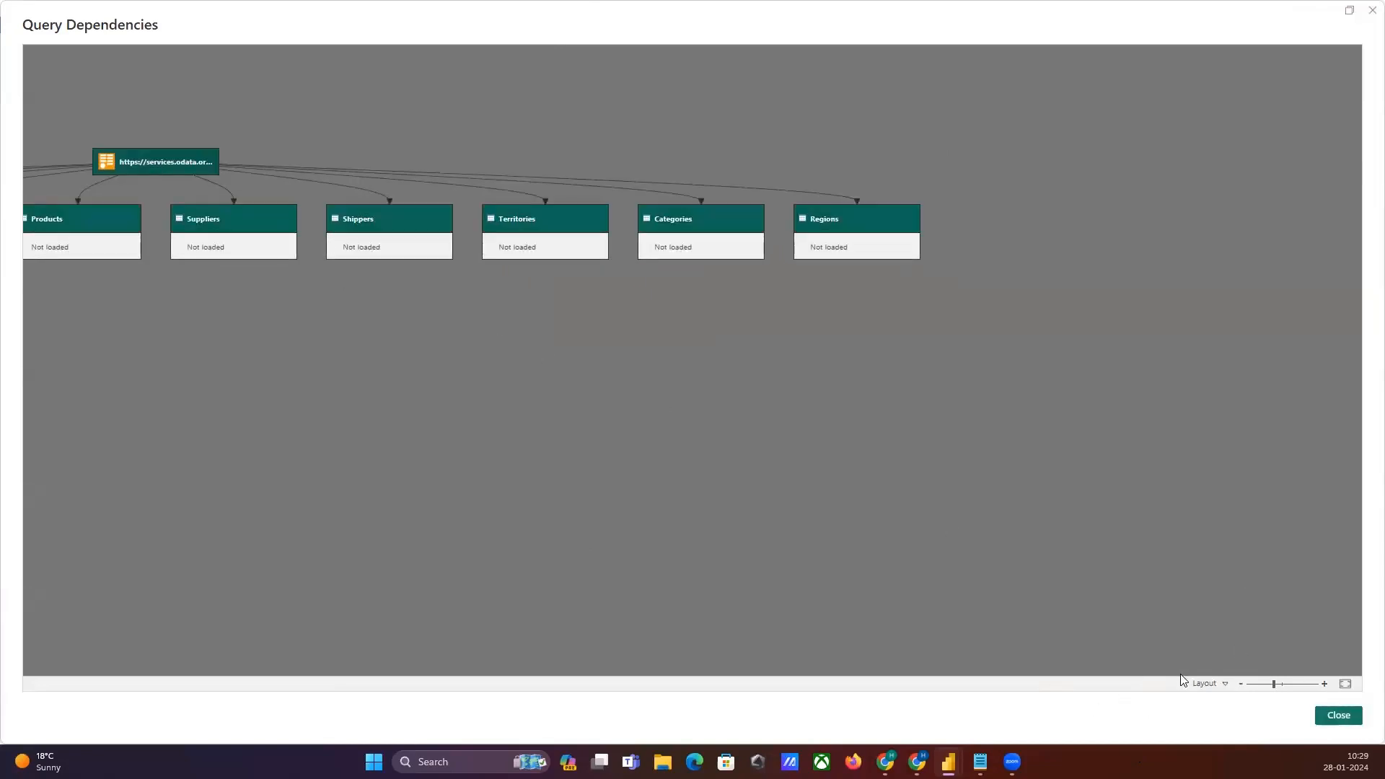
pyautogui.click(1242, 683)
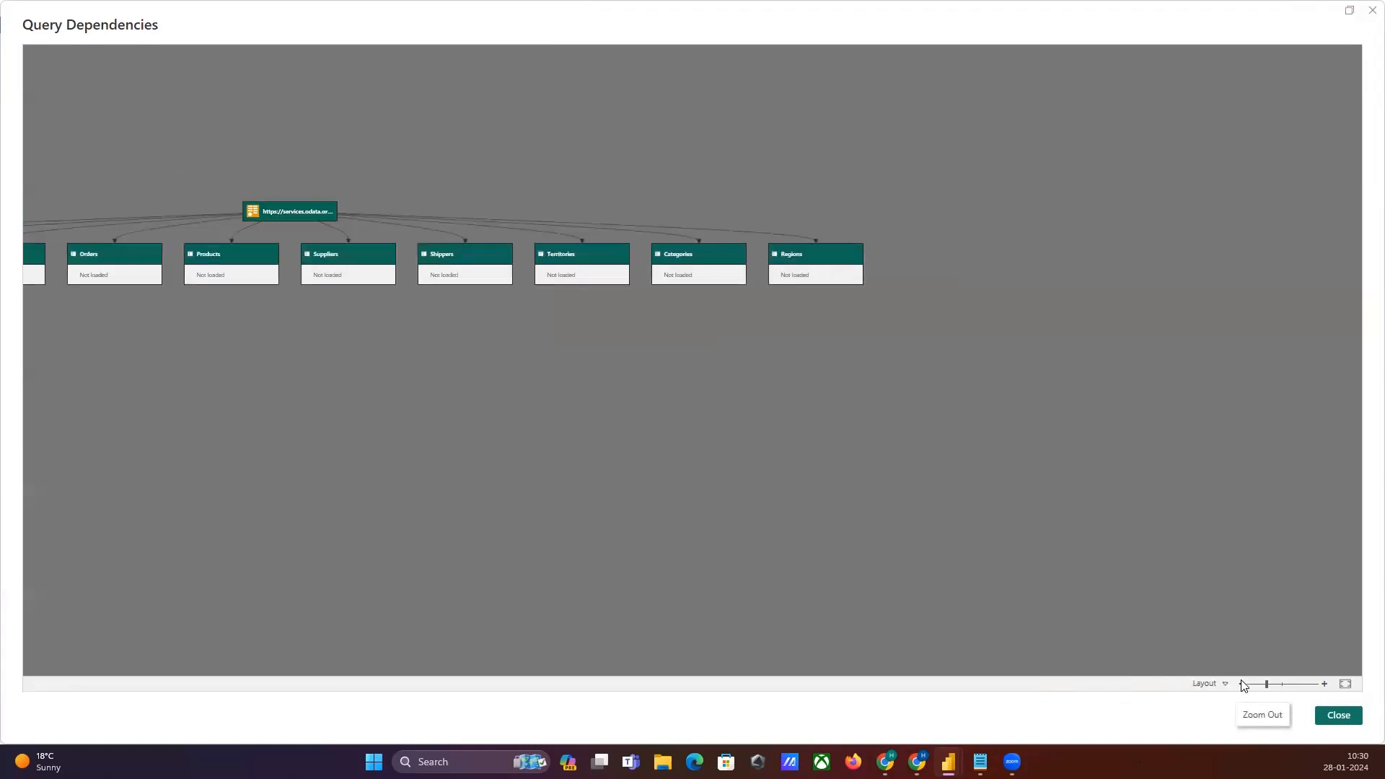
pyautogui.click(1242, 684)
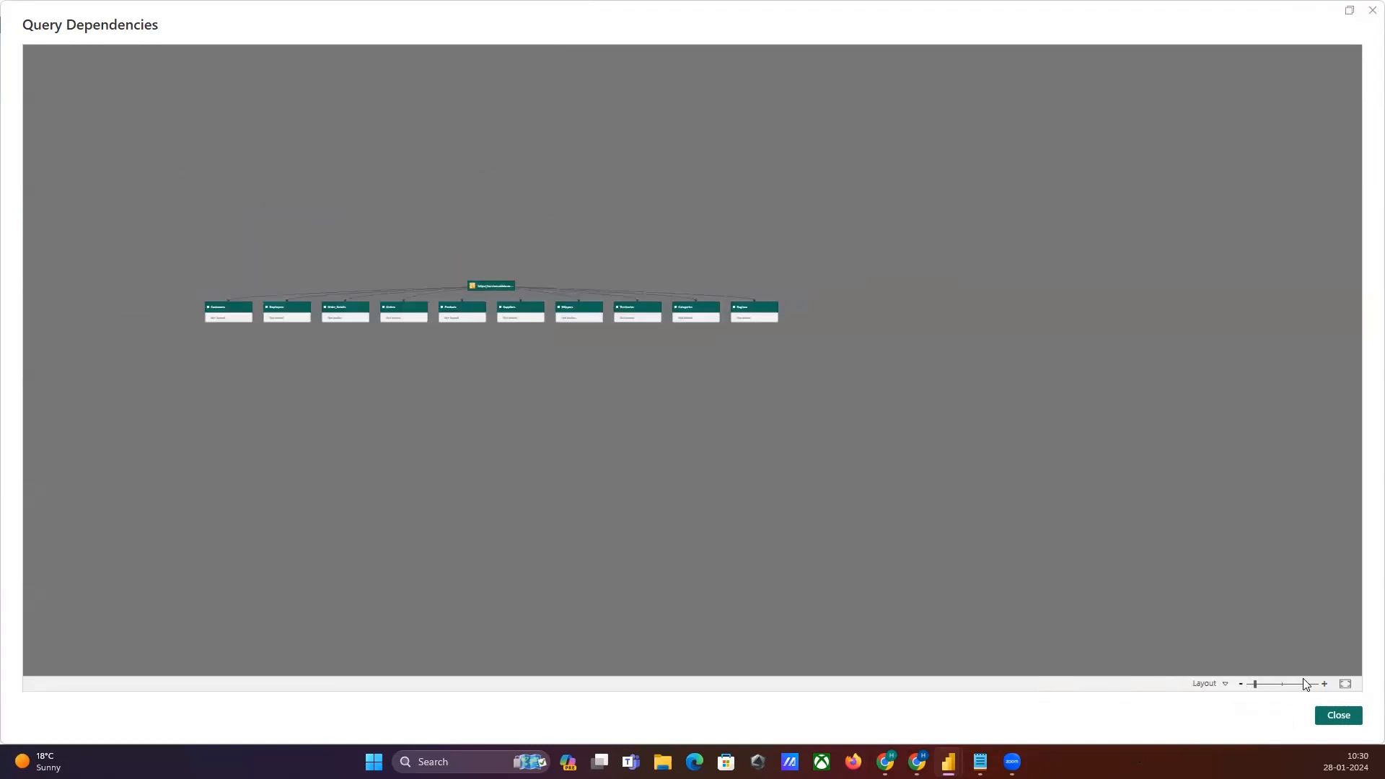
pyautogui.click(1325, 684)
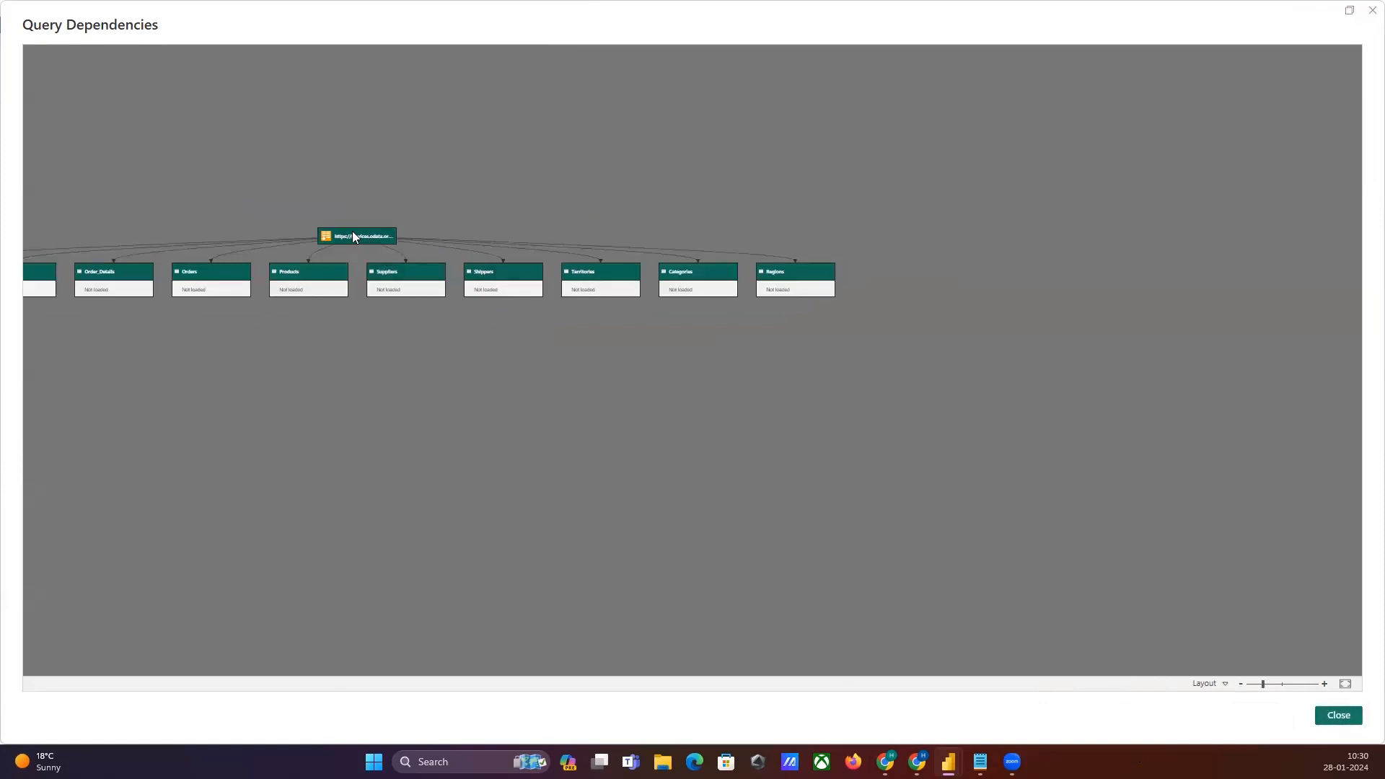
pyautogui.click(489, 287)
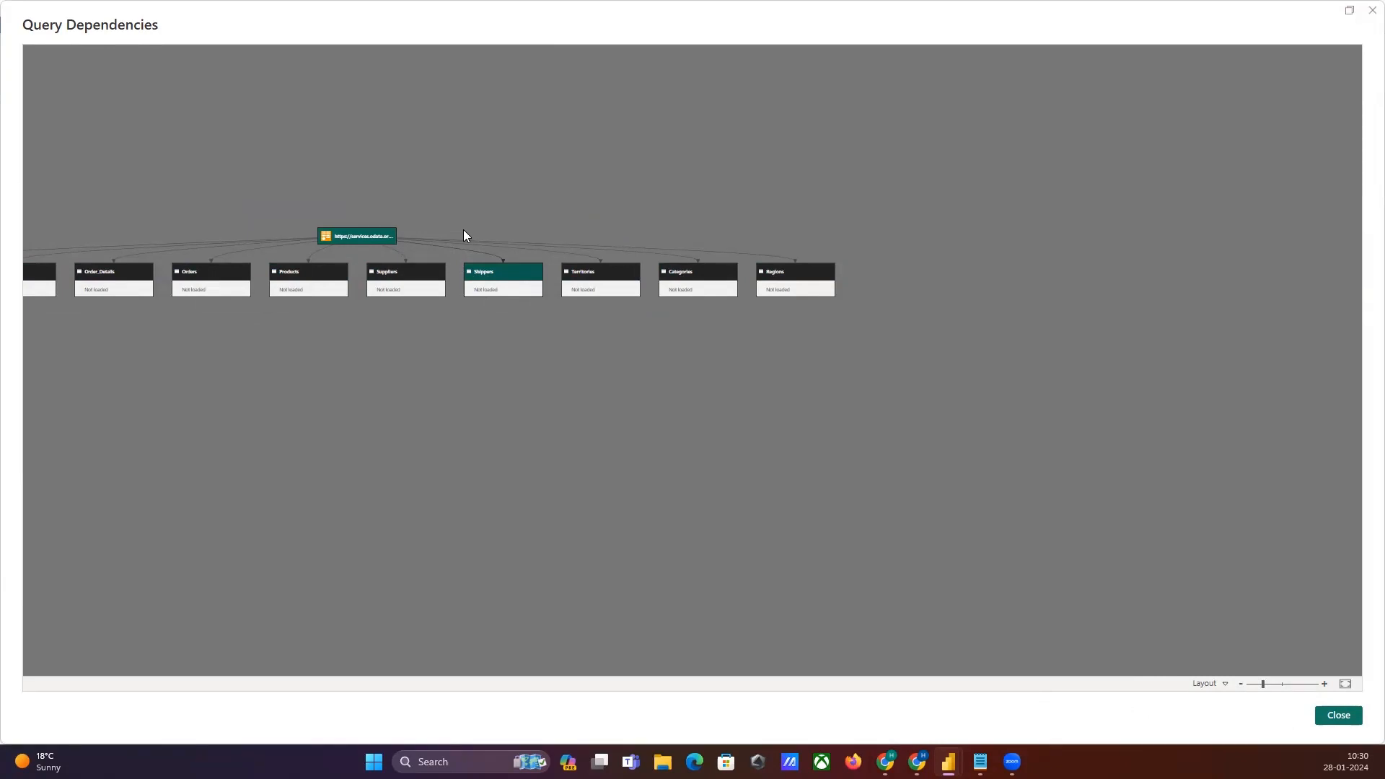
pyautogui.click(1339, 716)
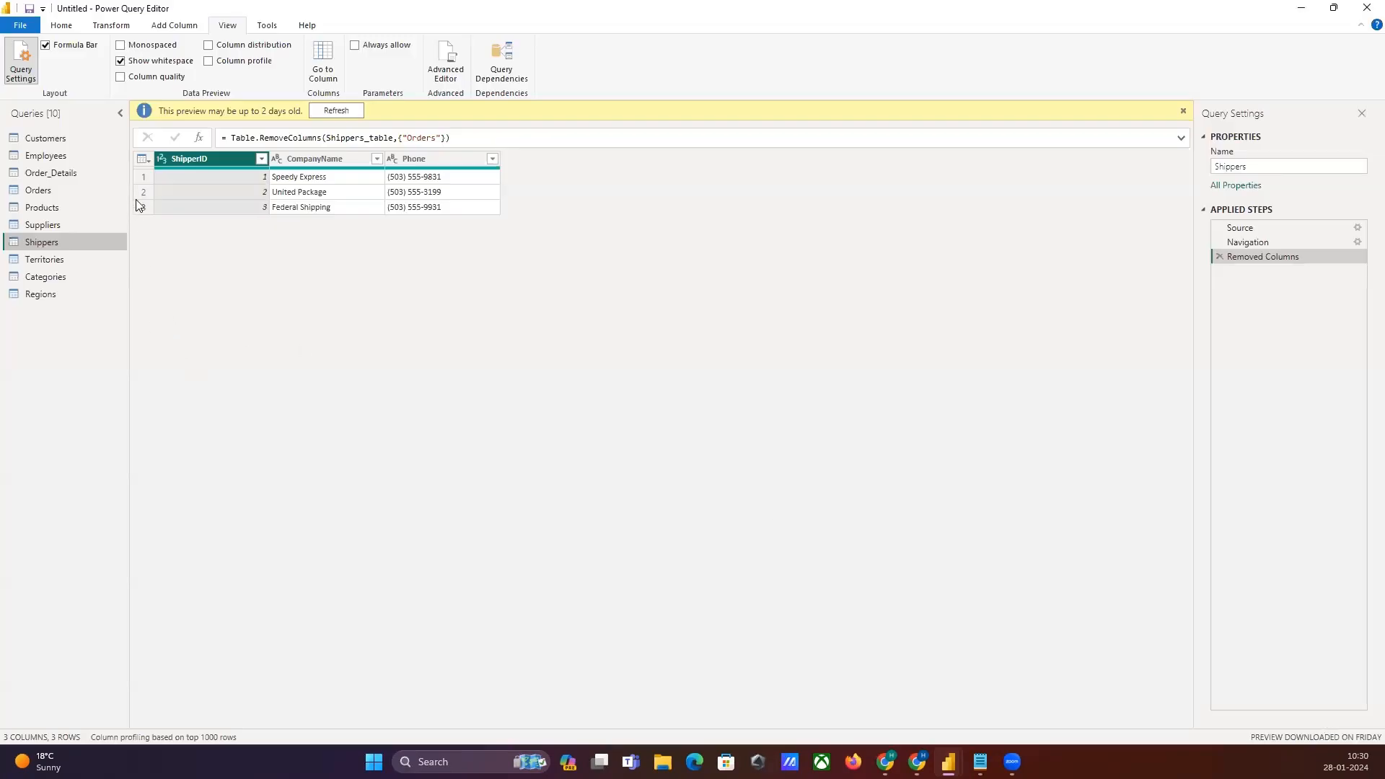
# Step: Import the People and Returns sheets from the global_superstore_2016 Excel workbook as new queries
pyautogui.click(52, 29)
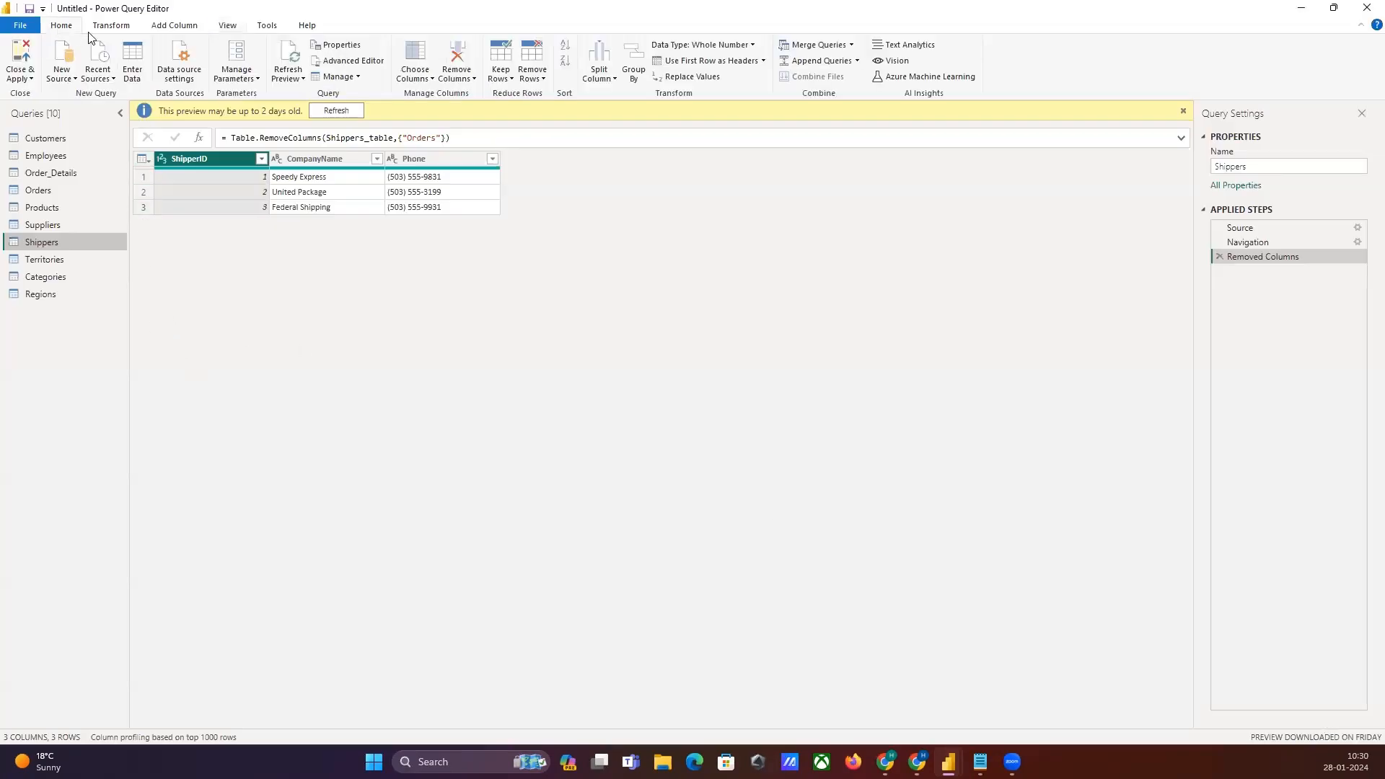
pyautogui.click(62, 67)
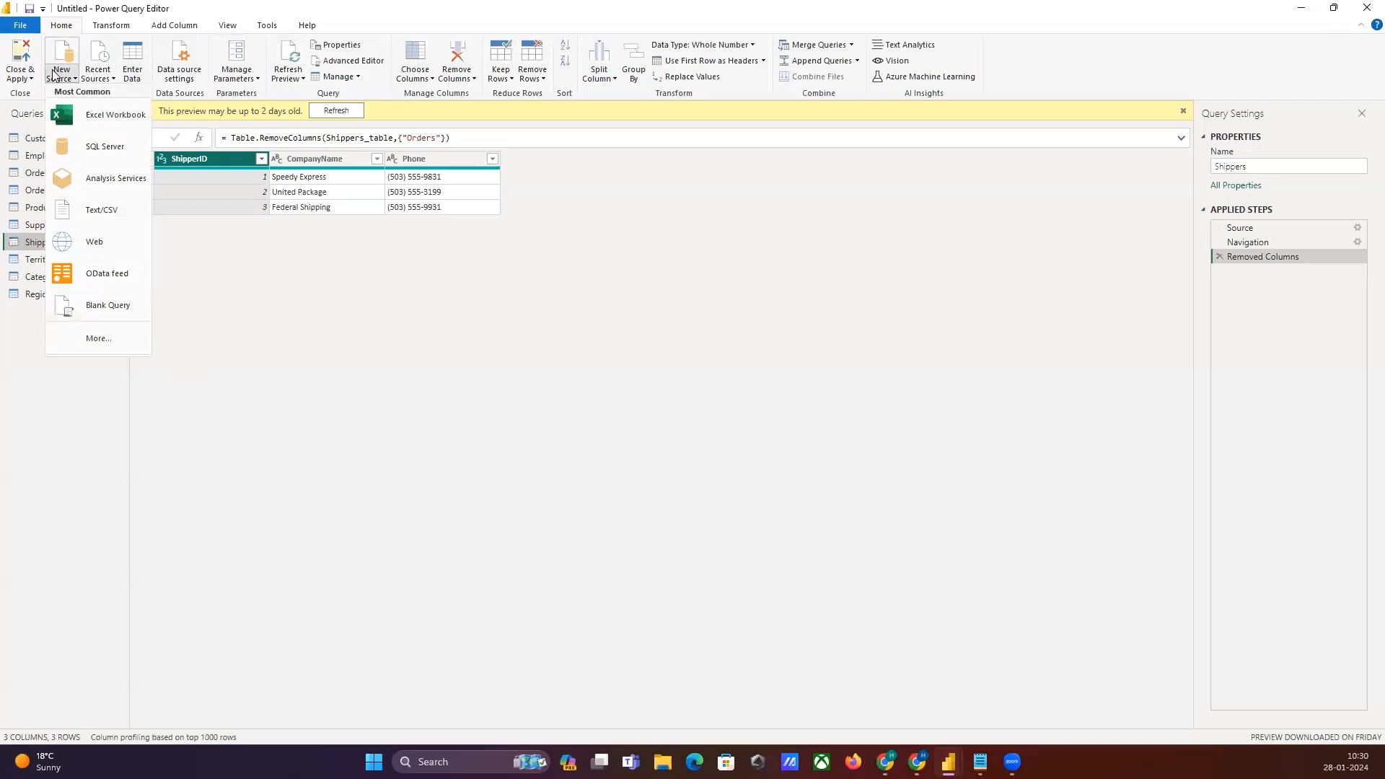
pyautogui.click(92, 116)
pyautogui.click(210, 161)
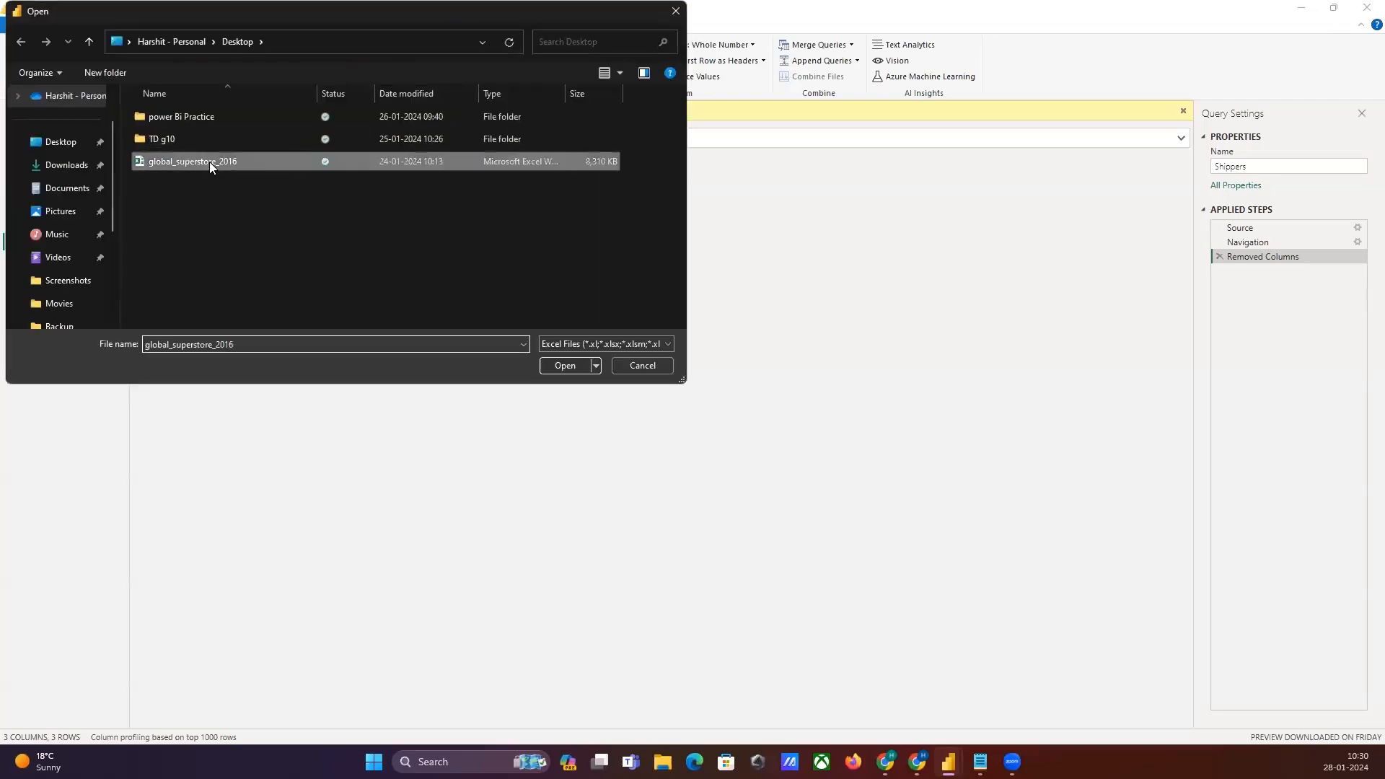
pyautogui.click(561, 366)
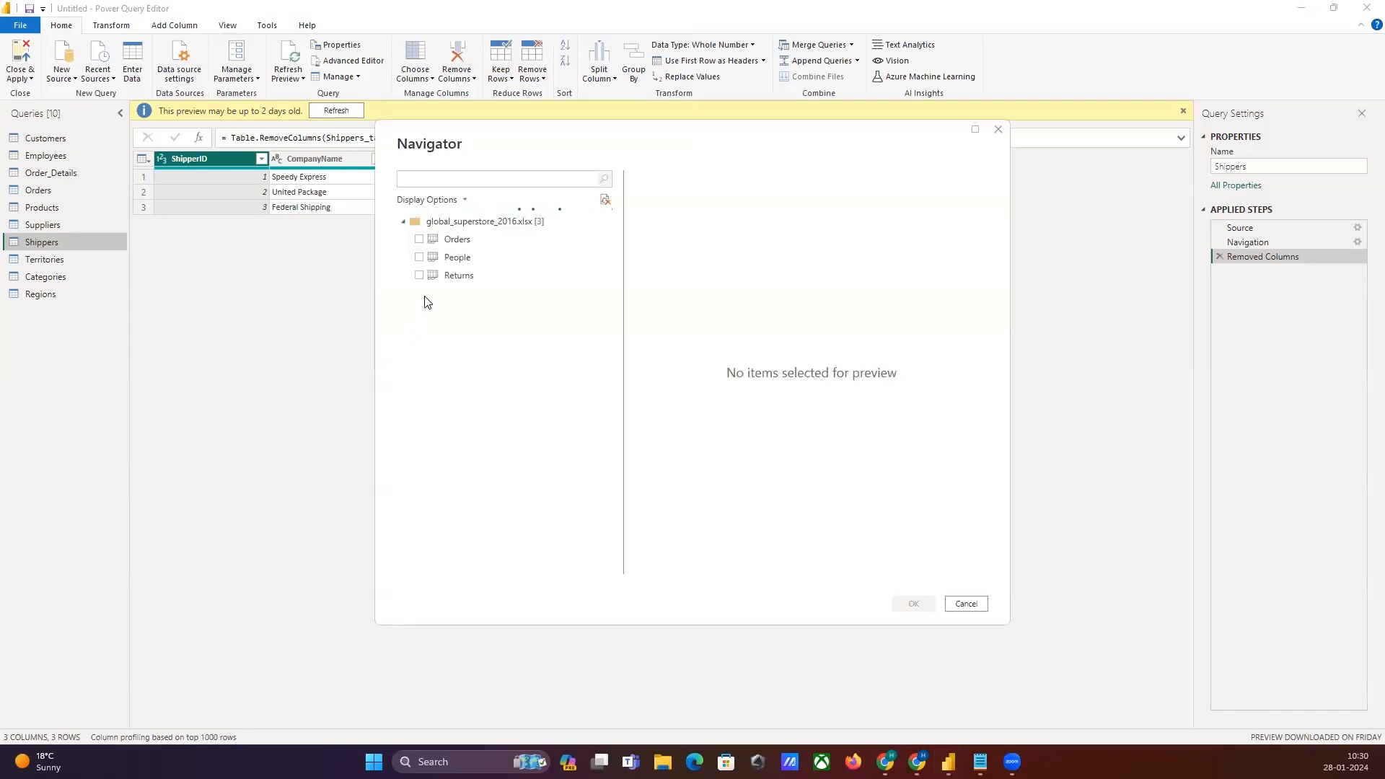
pyautogui.click(419, 258)
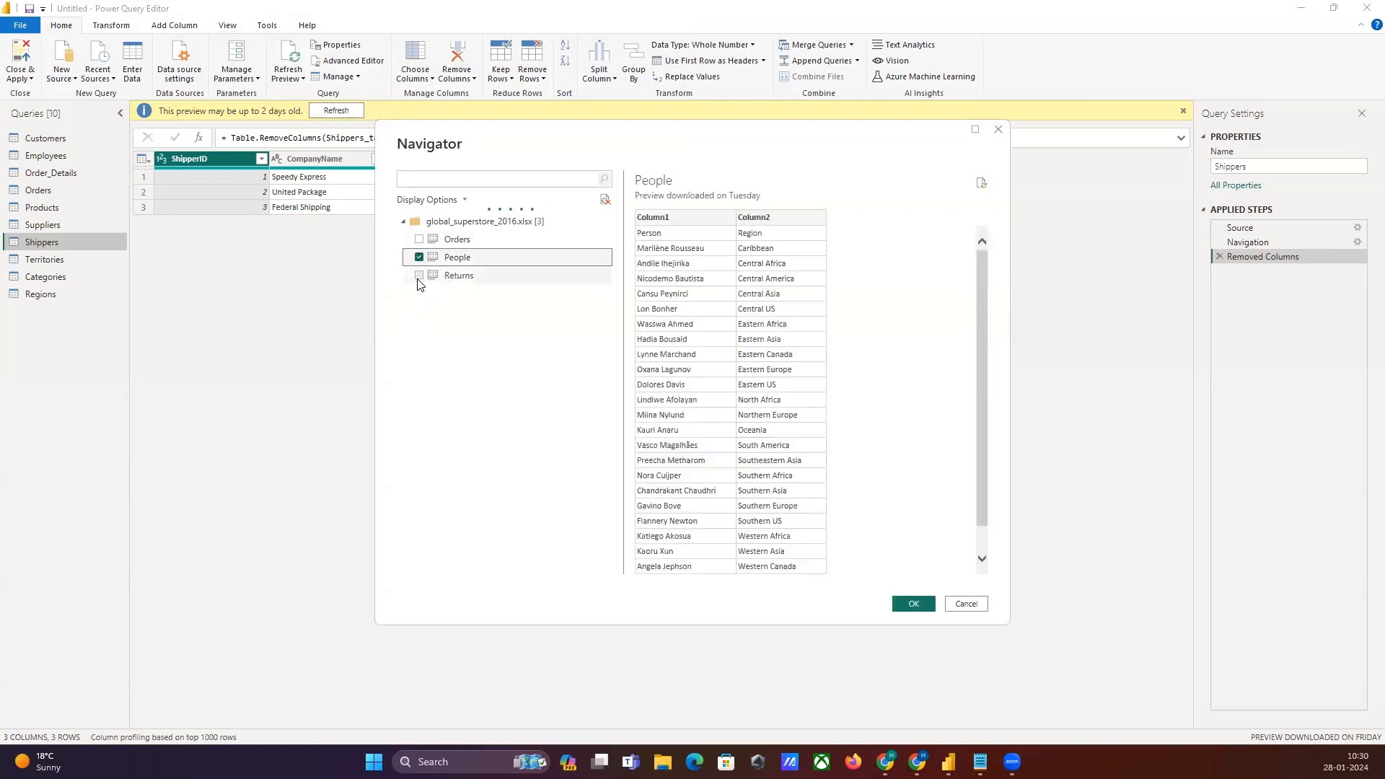
pyautogui.click(419, 275)
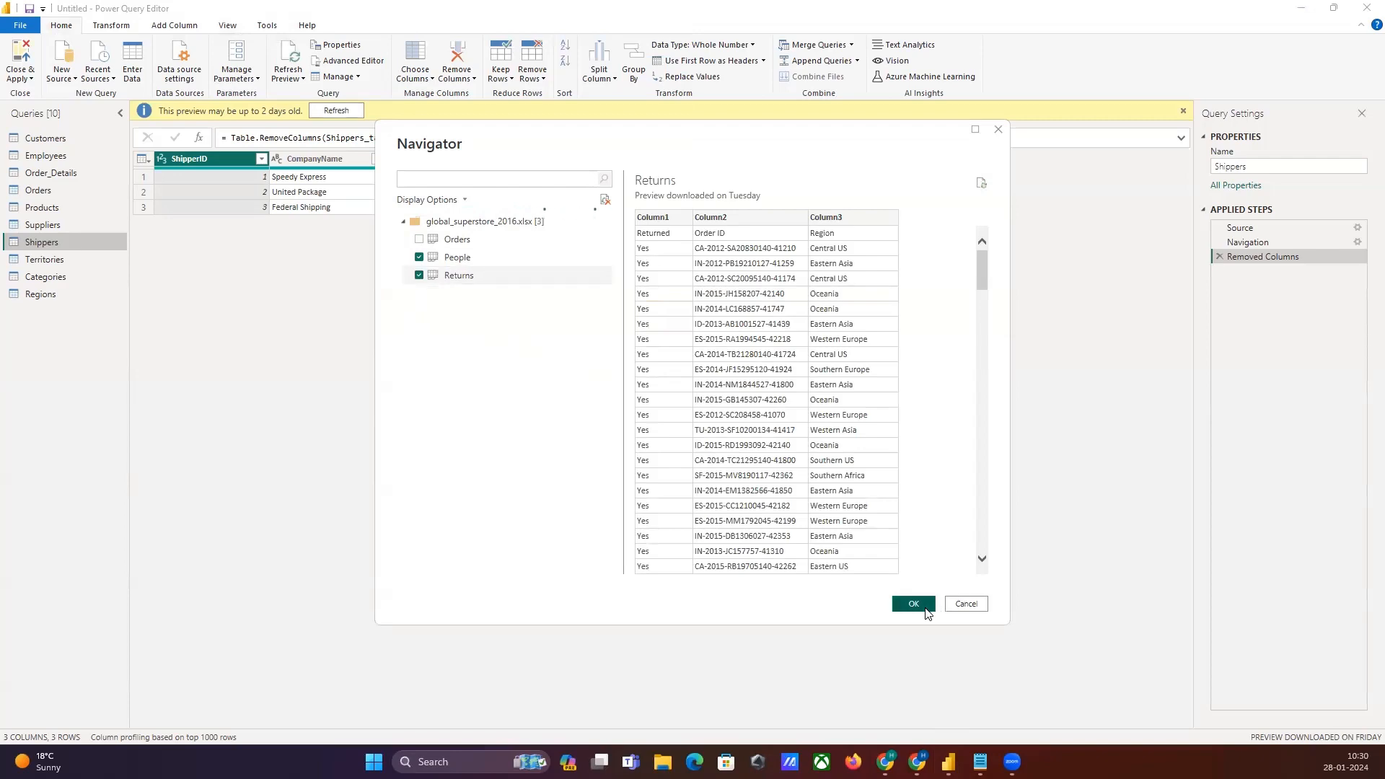
pyautogui.click(925, 607)
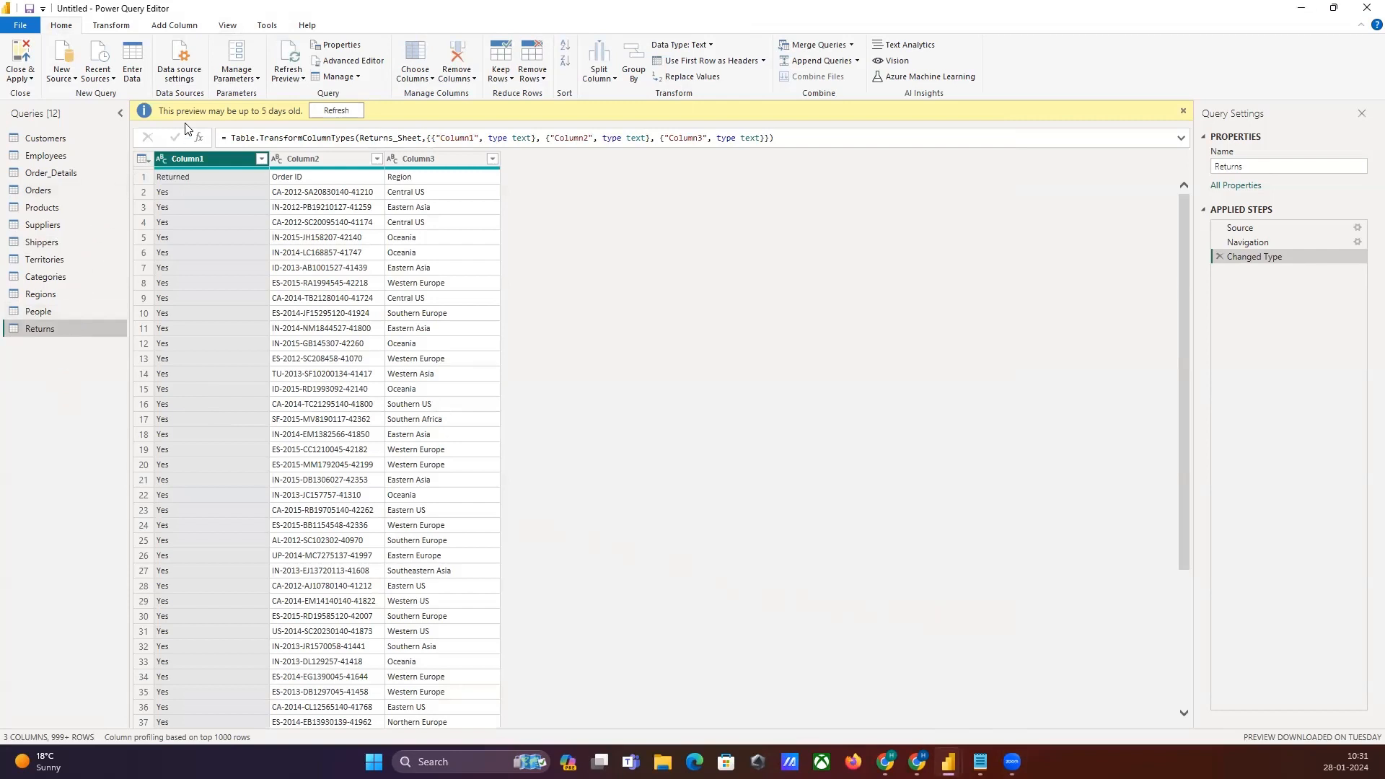
# Step: Open the Query Dependencies view and examine how the People and Returns queries link to the workbook source
pyautogui.click(228, 25)
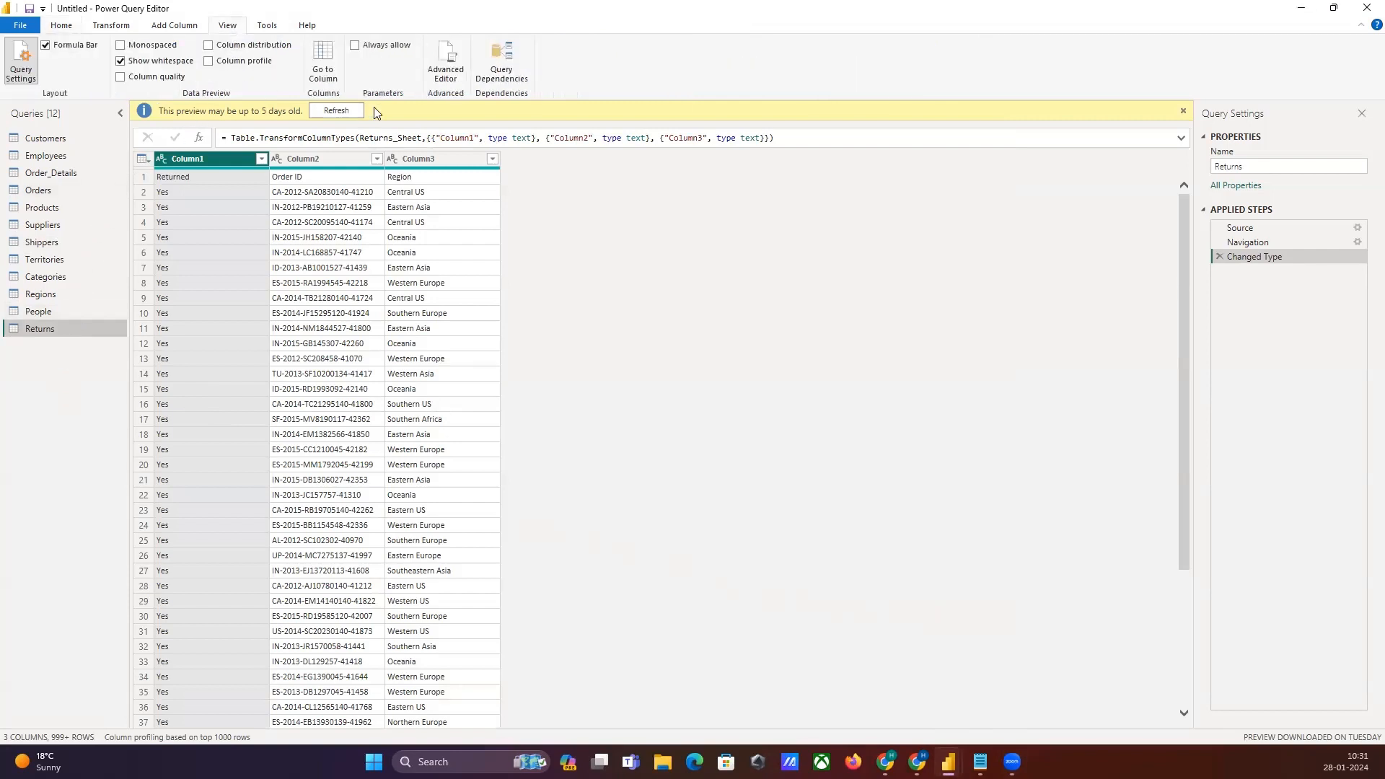
pyautogui.click(487, 70)
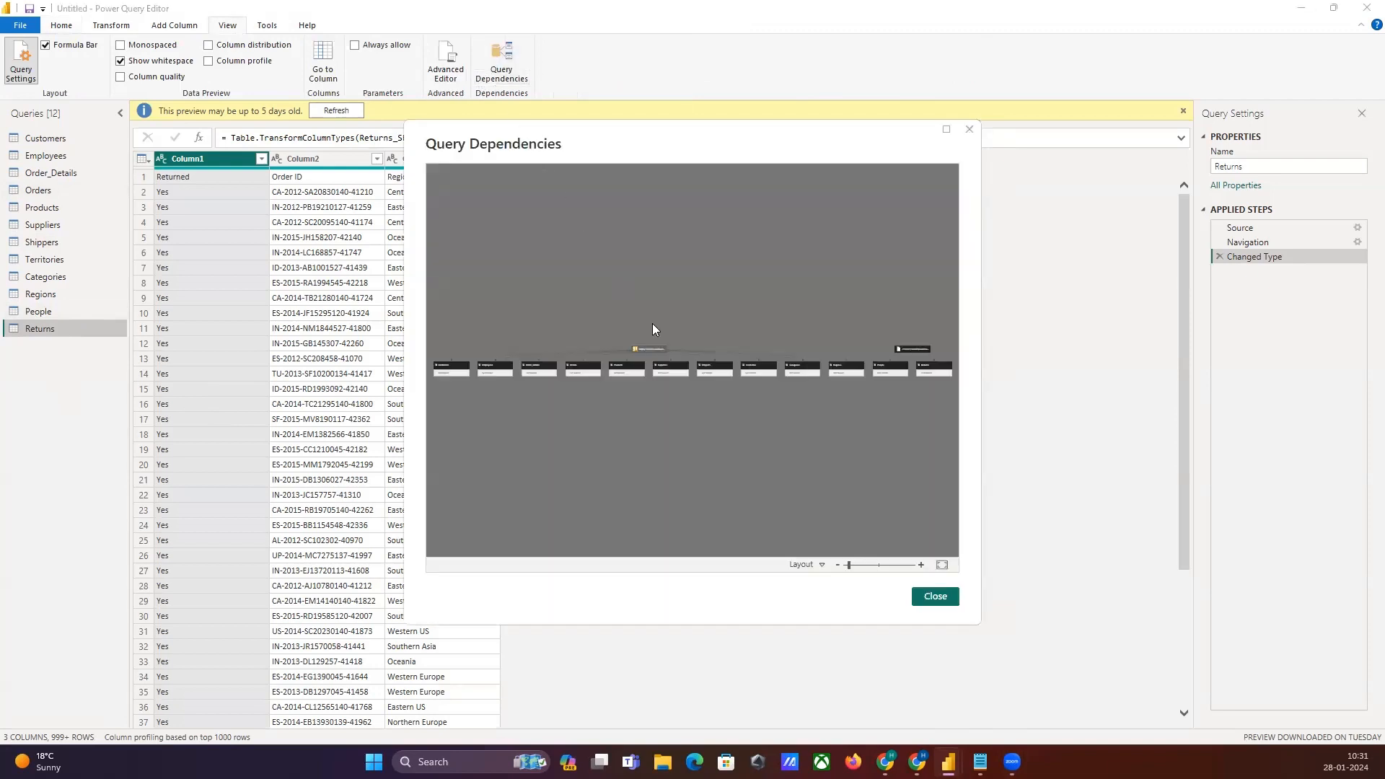
pyautogui.click(921, 566)
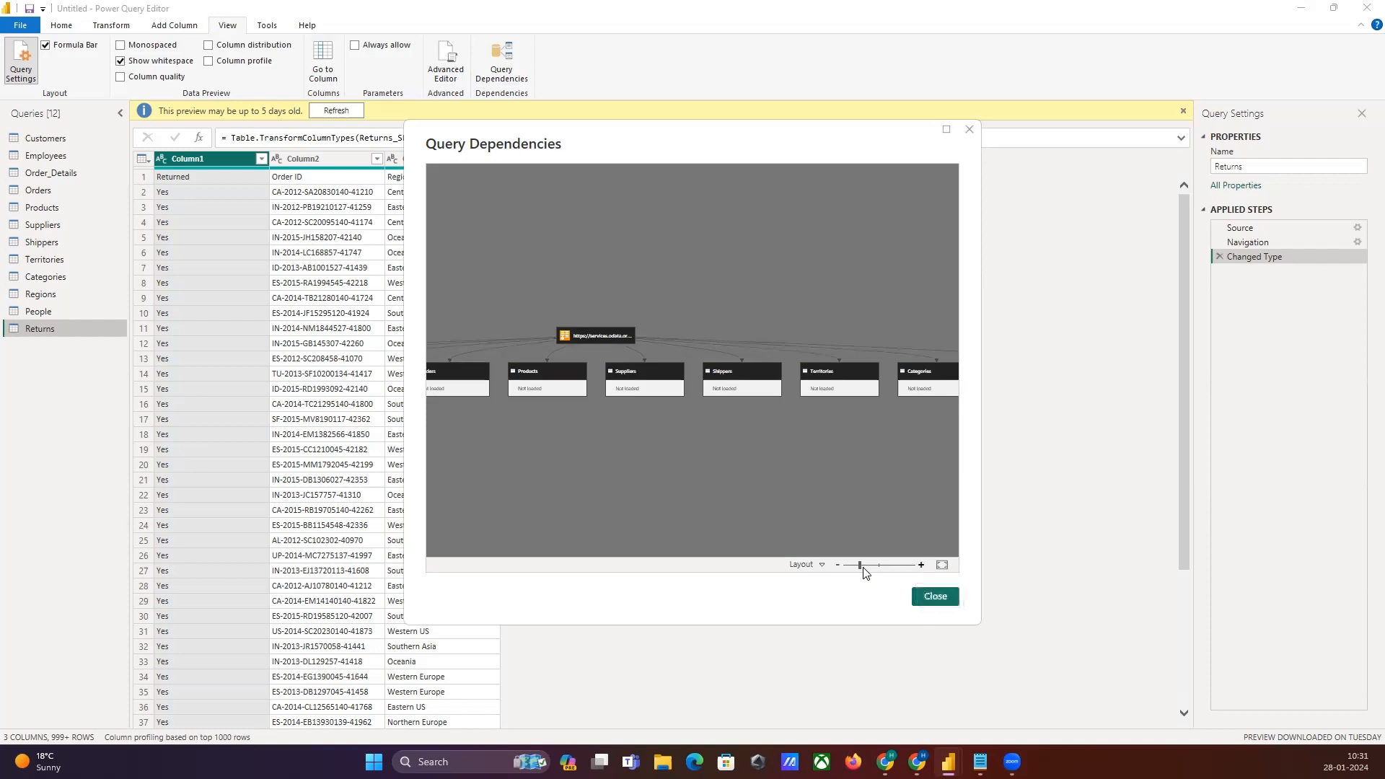
pyautogui.moveTo(861, 567); pyautogui.dragTo(852, 564)
pyautogui.click(942, 565)
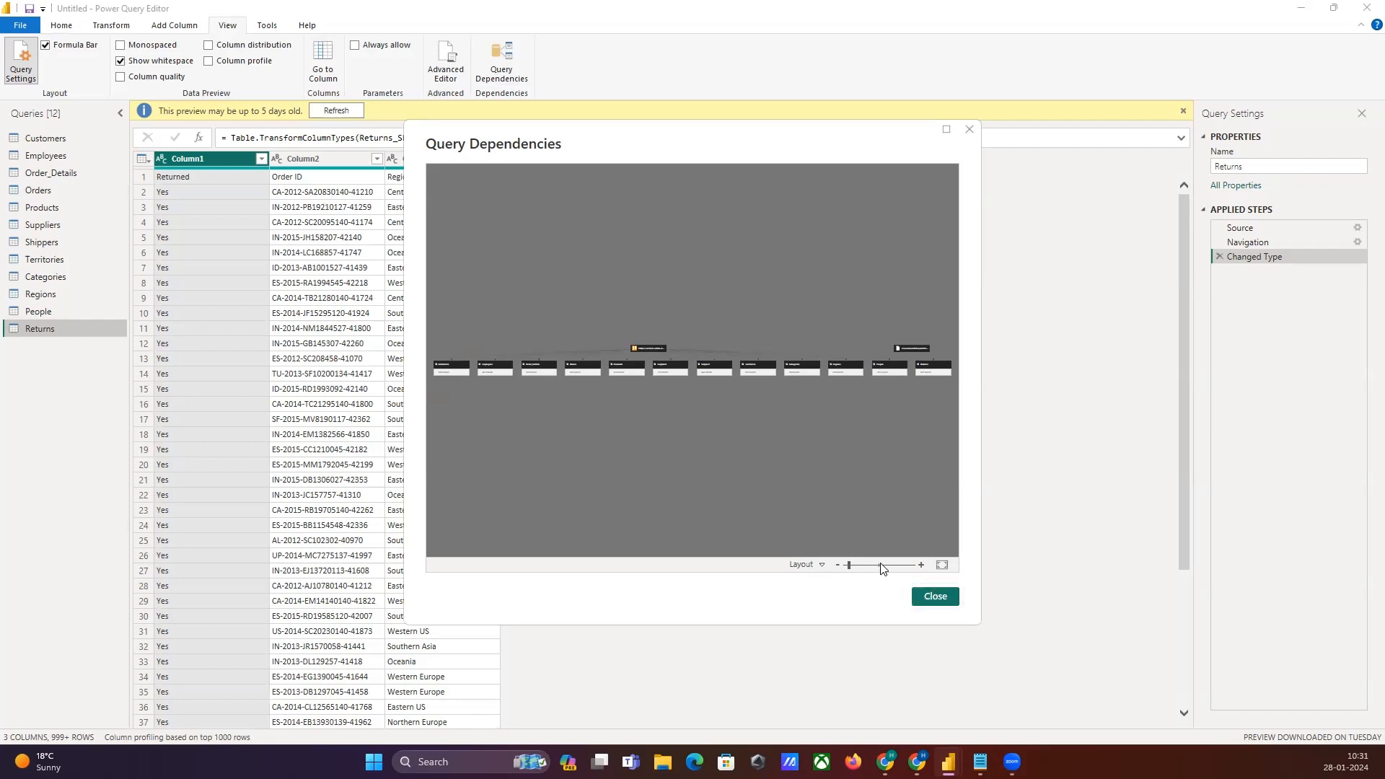
pyautogui.click(947, 129)
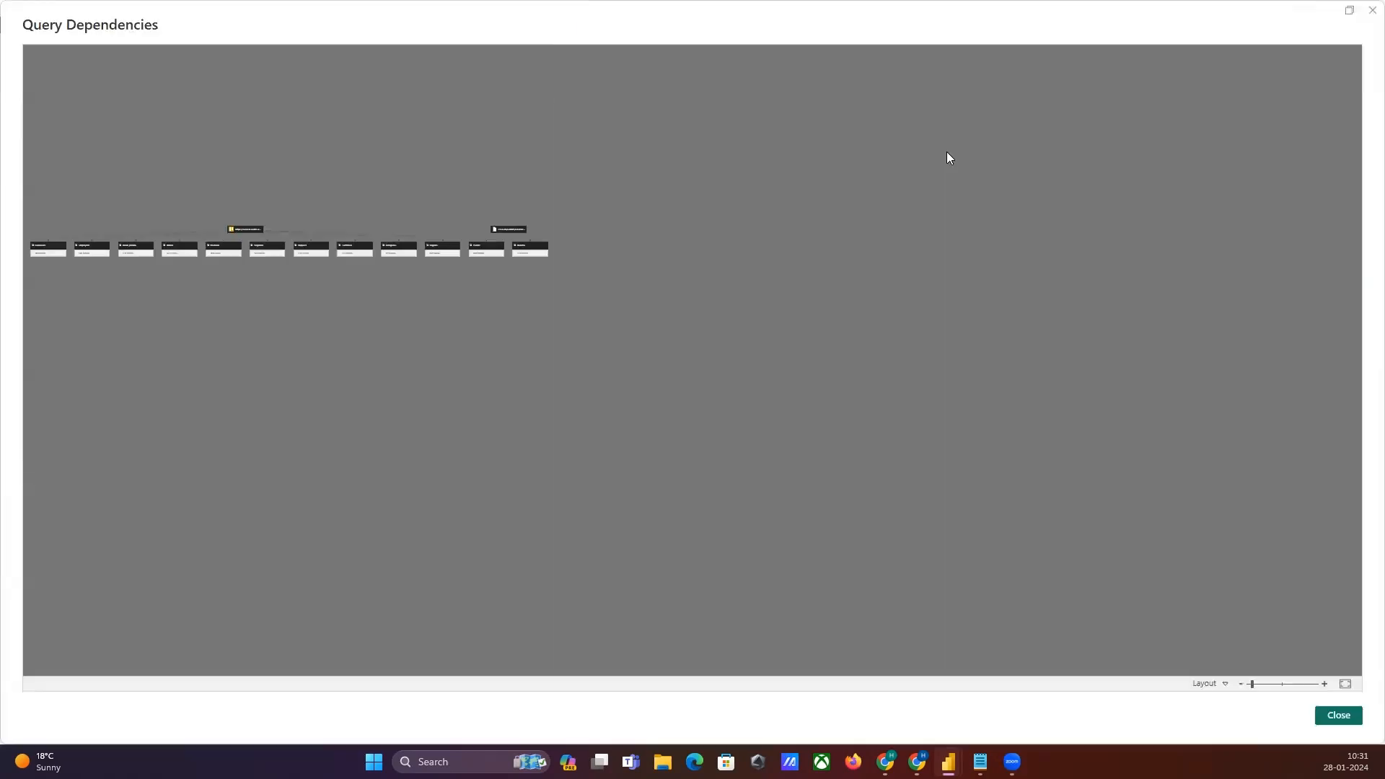
pyautogui.click(1325, 684)
pyautogui.click(1325, 685)
pyautogui.click(1325, 685)
pyautogui.moveTo(501, 366); pyautogui.dragTo(700, 514)
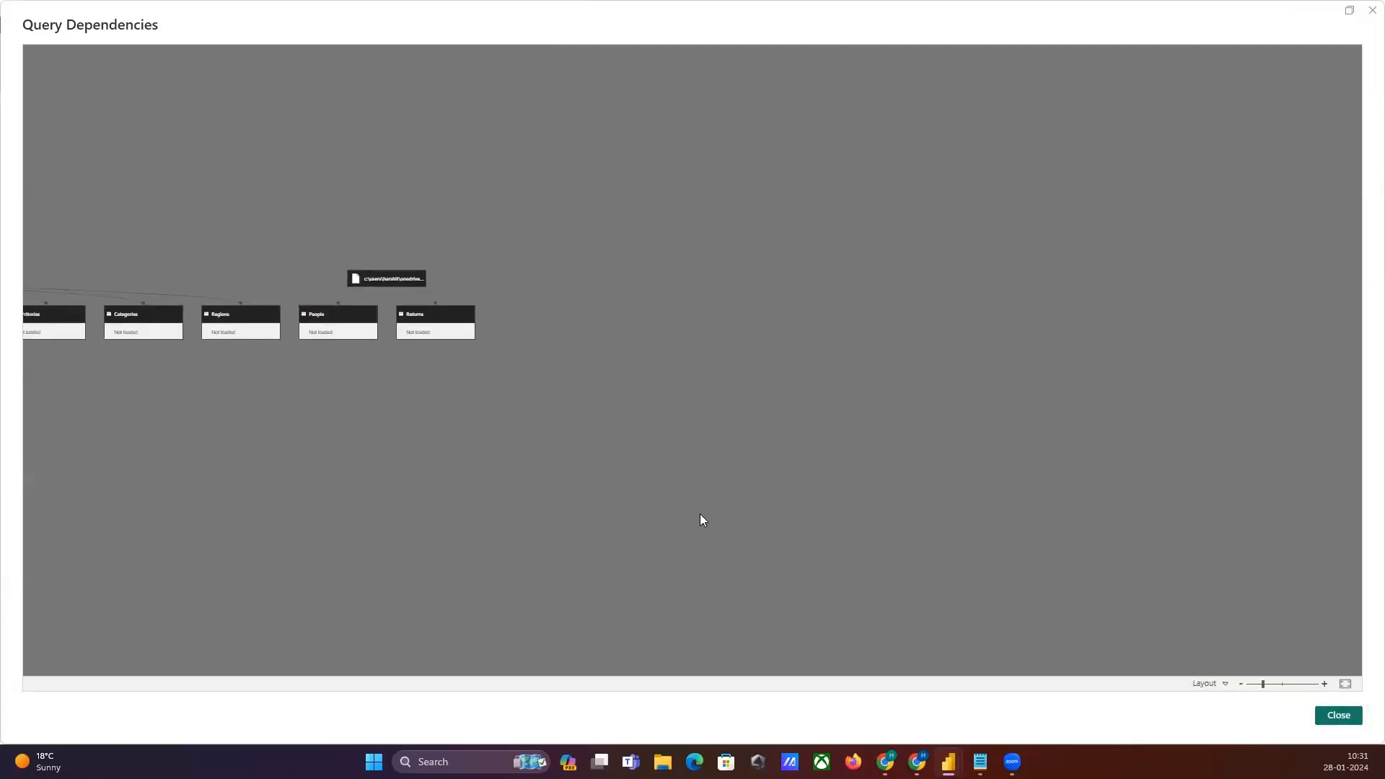
pyautogui.click(1325, 684)
pyautogui.click(1324, 684)
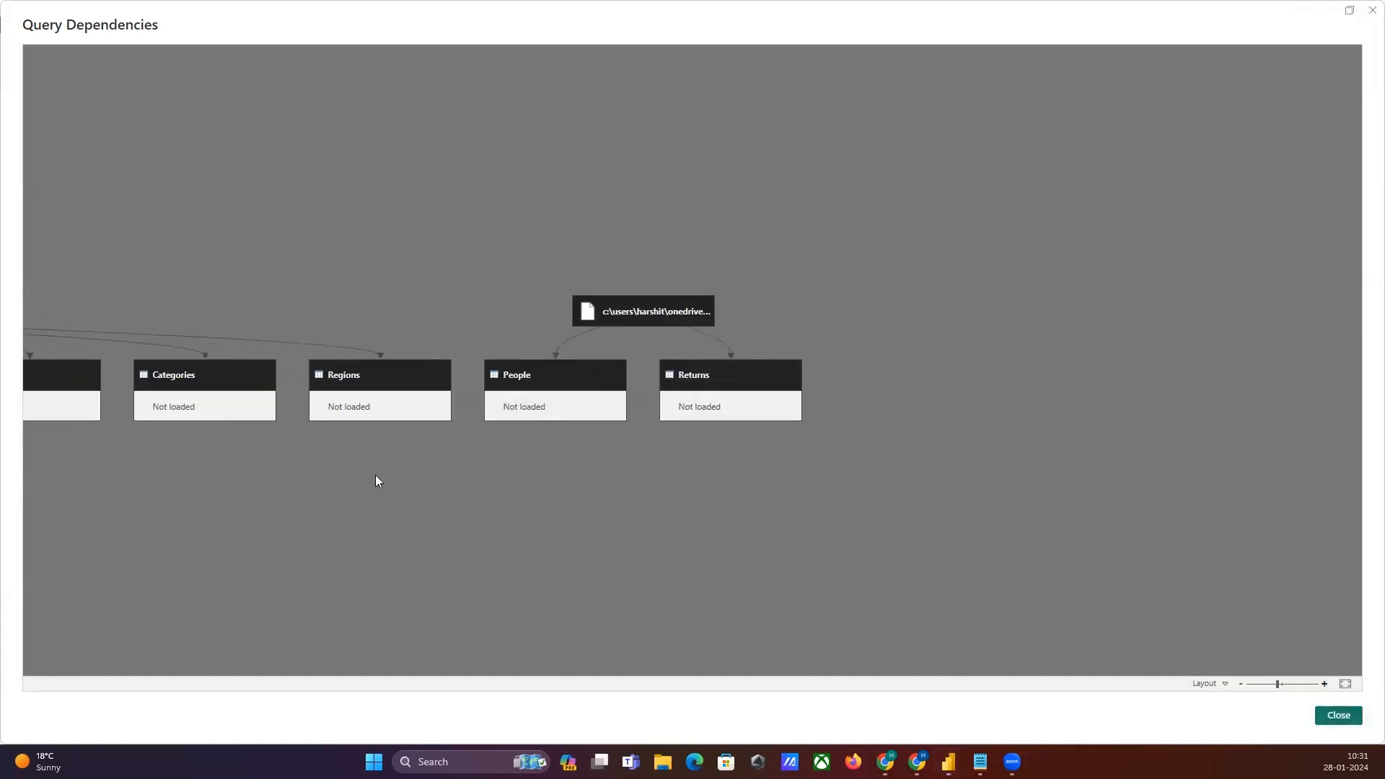
pyautogui.moveTo(242, 473); pyautogui.dragTo(728, 515)
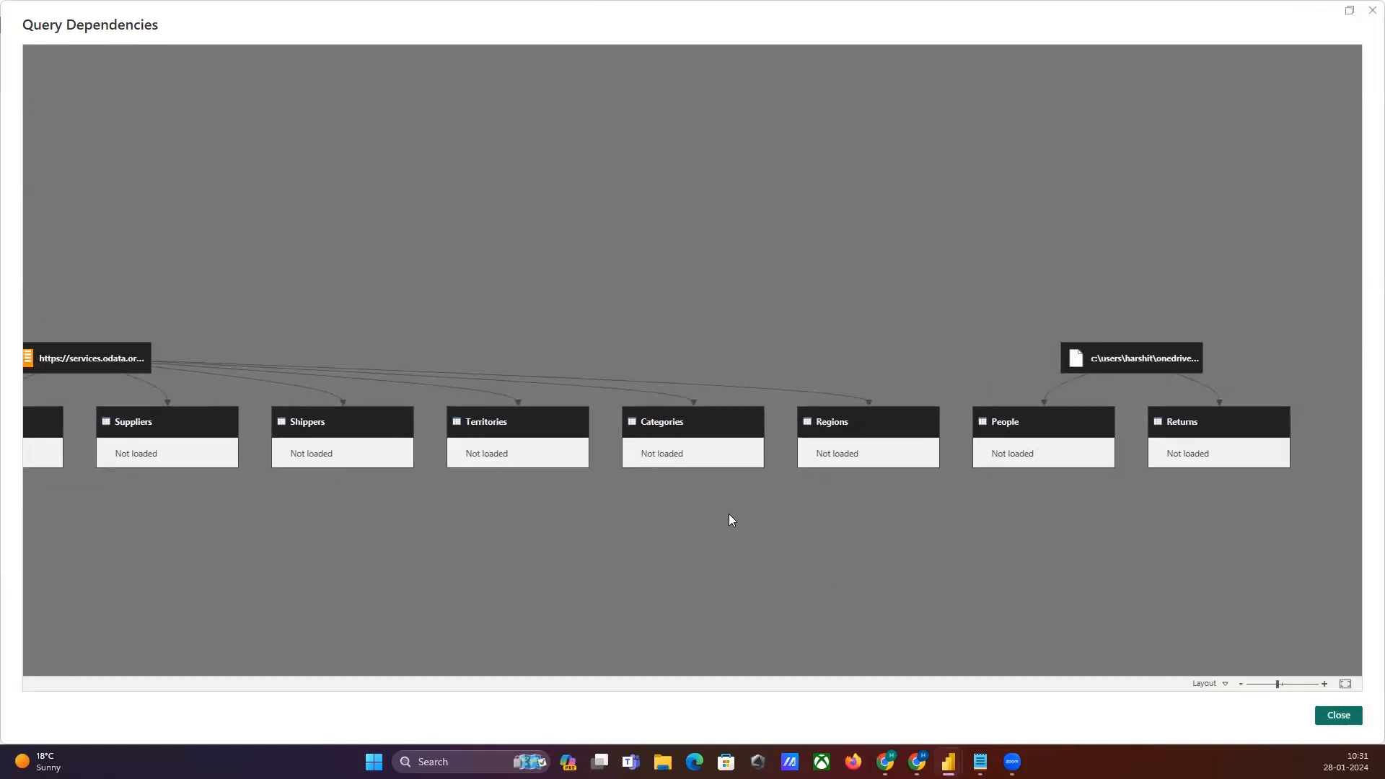
pyautogui.click(814, 441)
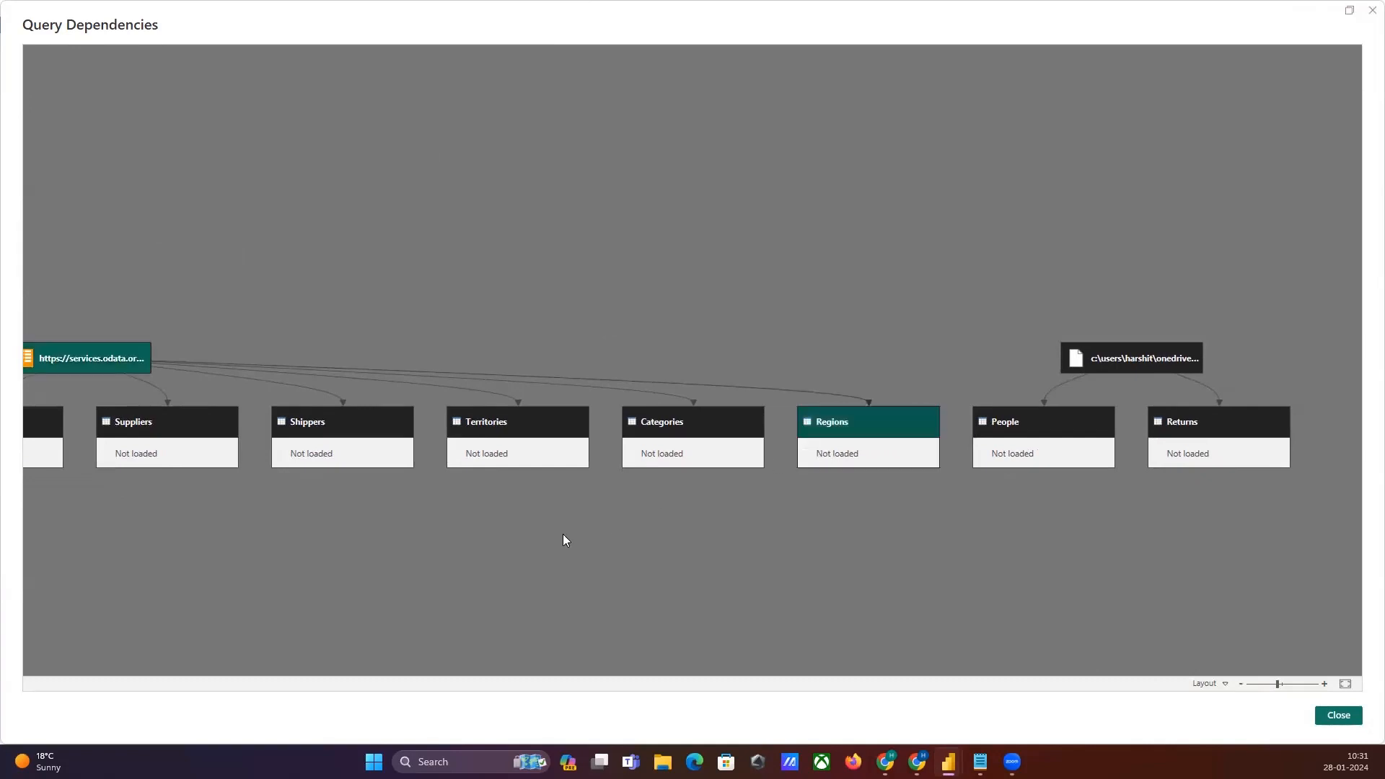
pyautogui.moveTo(583, 541); pyautogui.dragTo(594, 543)
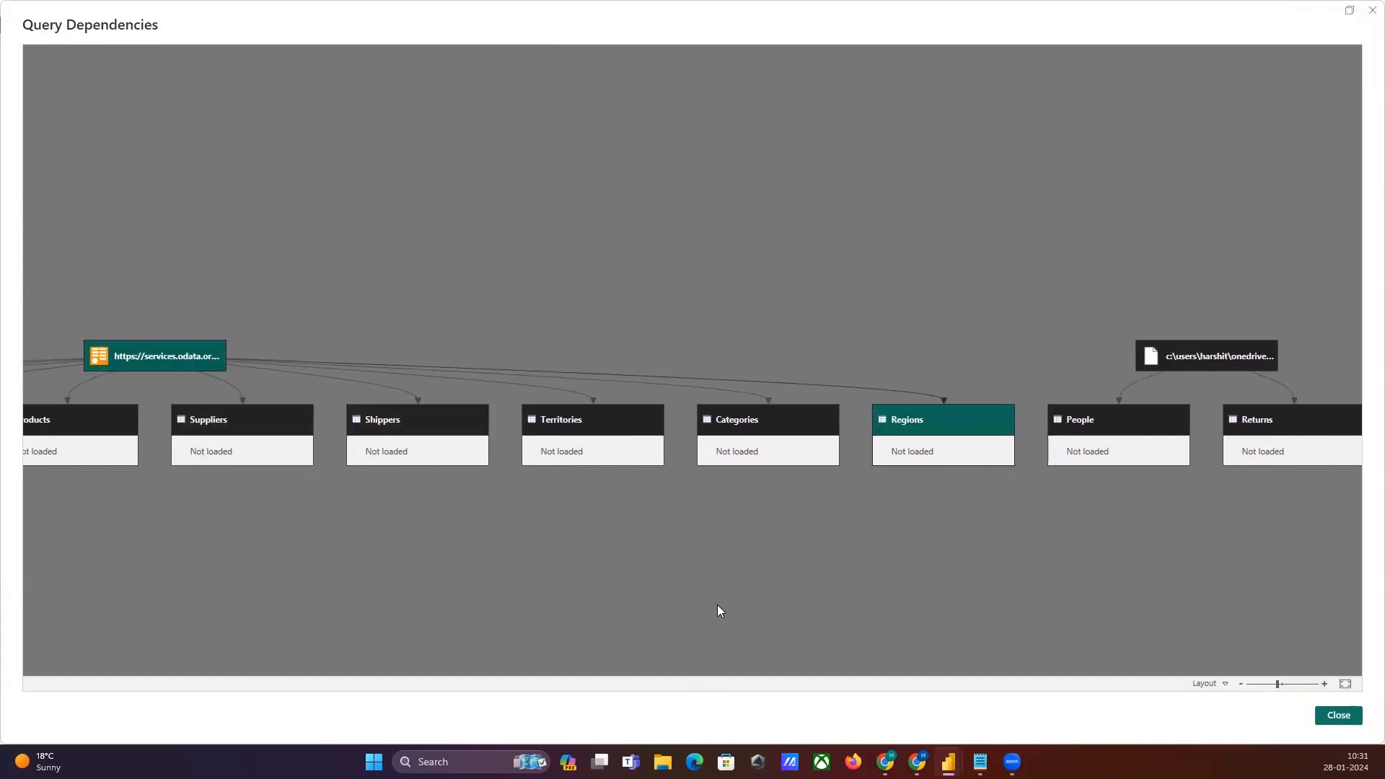
pyautogui.moveTo(717, 604); pyautogui.dragTo(306, 578)
pyautogui.click(853, 410)
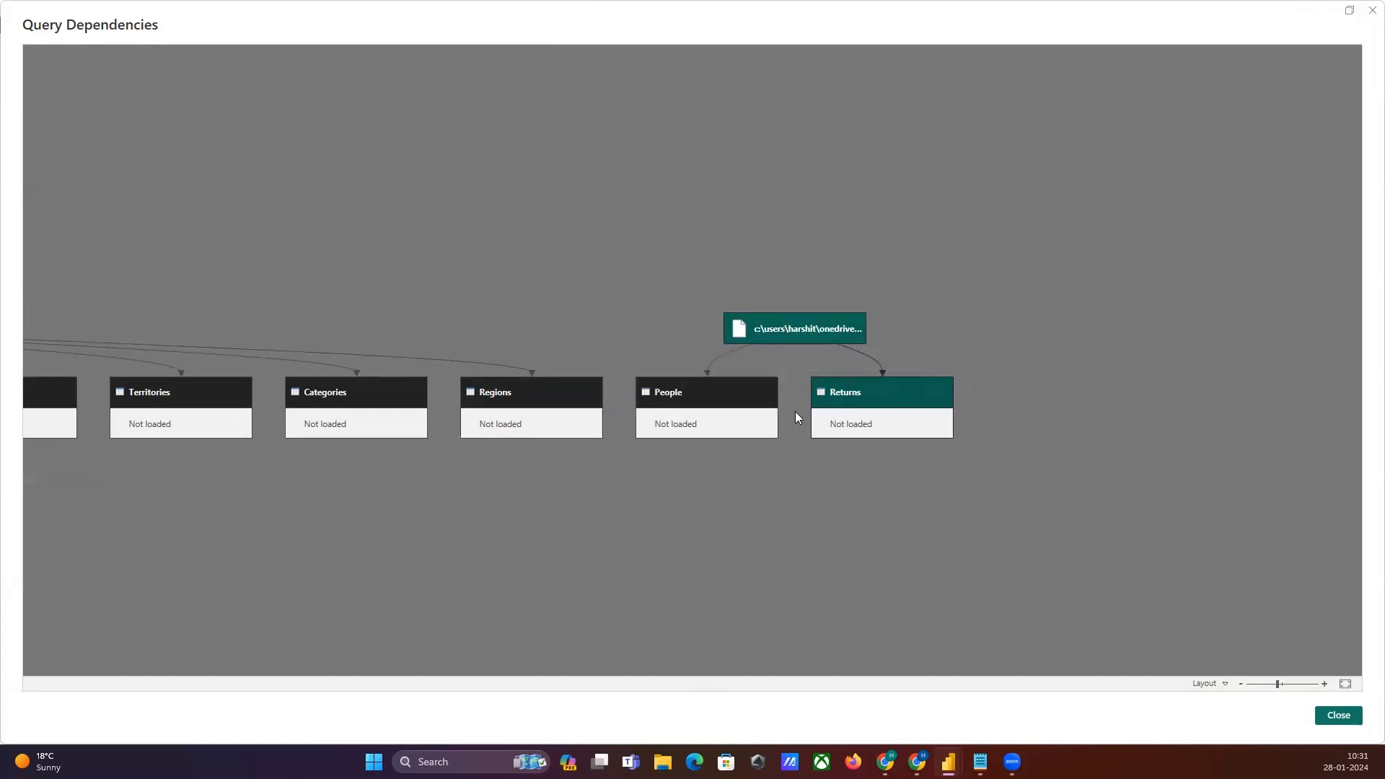
pyautogui.click(1336, 716)
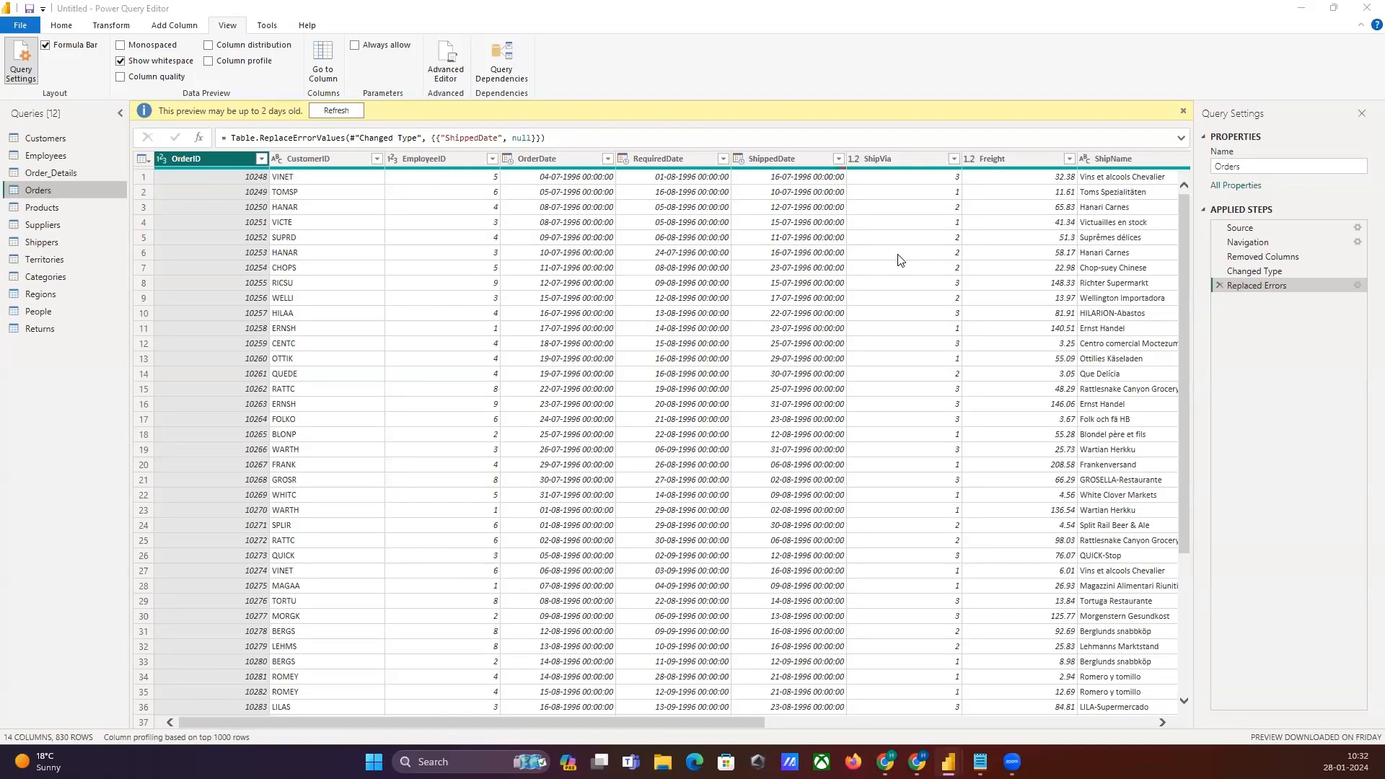
# Step: Keep only the OrderID, CustomerID and EmployeeID columns in the Orders query using Choose Columns
pyautogui.click(59, 29)
pyautogui.click(59, 29)
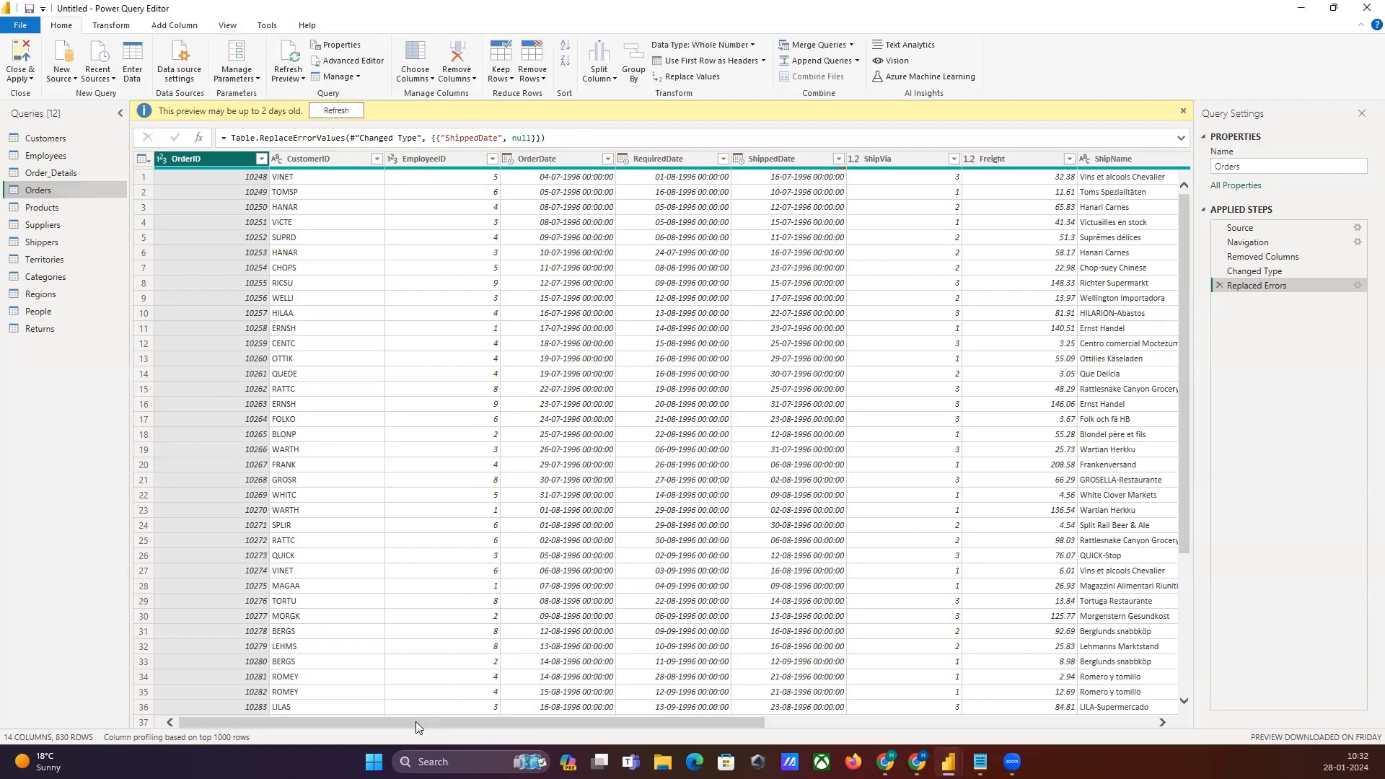
pyautogui.moveTo(418, 720); pyautogui.dragTo(368, 747)
pyautogui.click(363, 298)
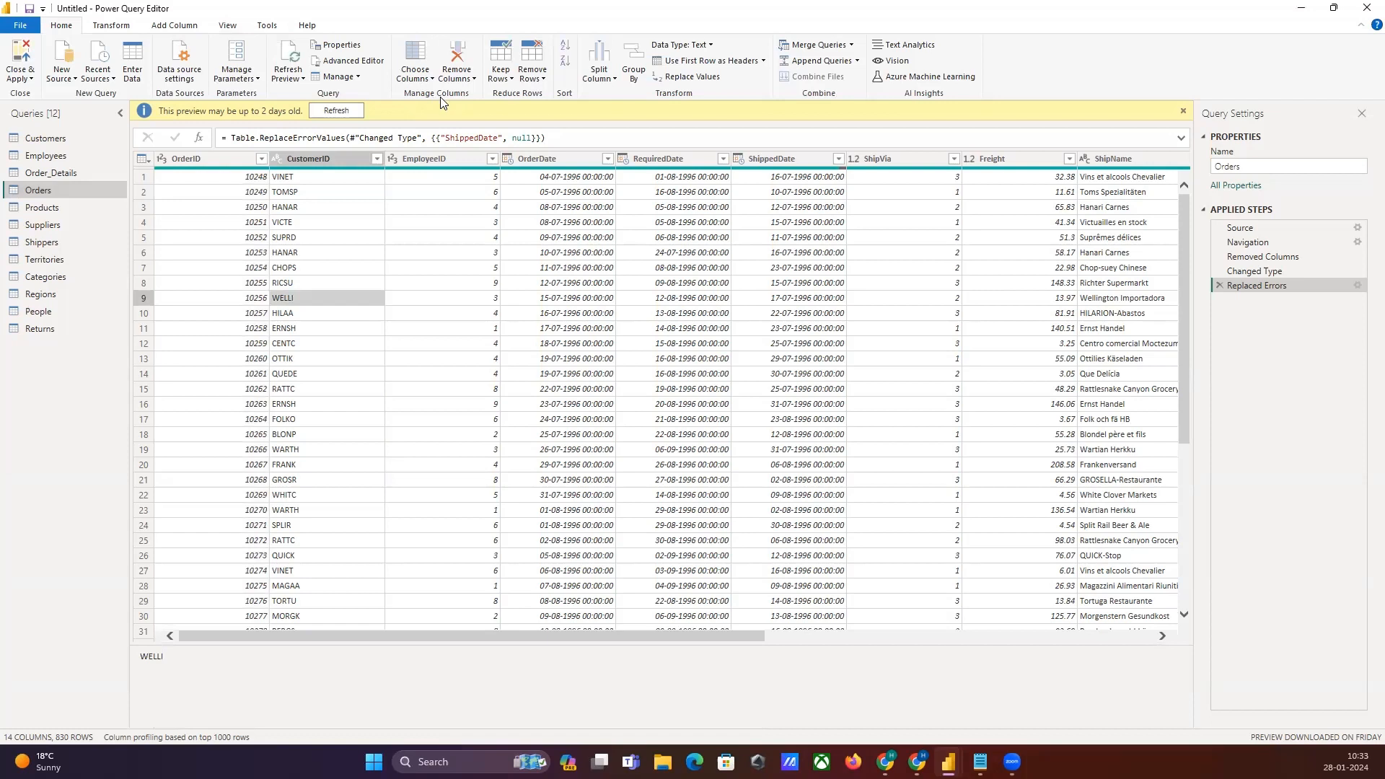
pyautogui.click(424, 78)
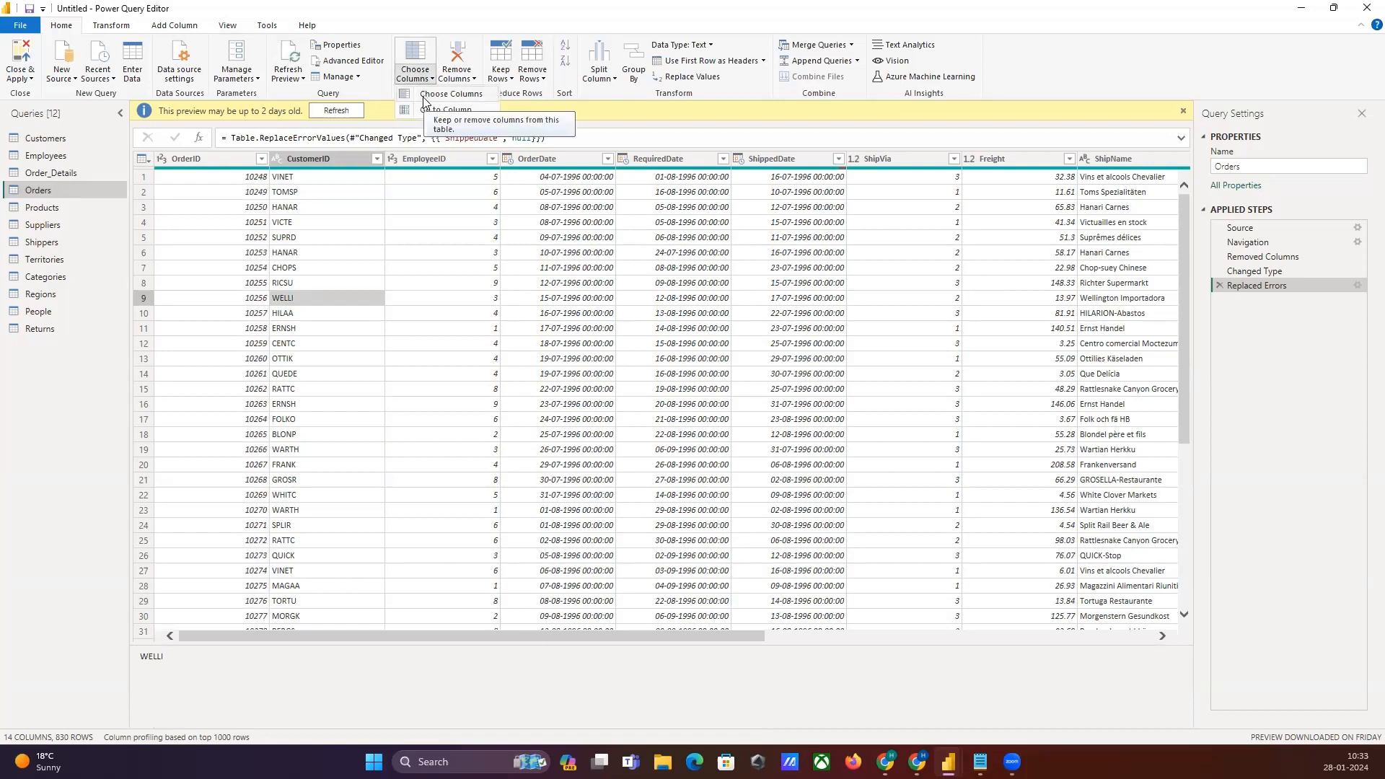
pyautogui.click(425, 95)
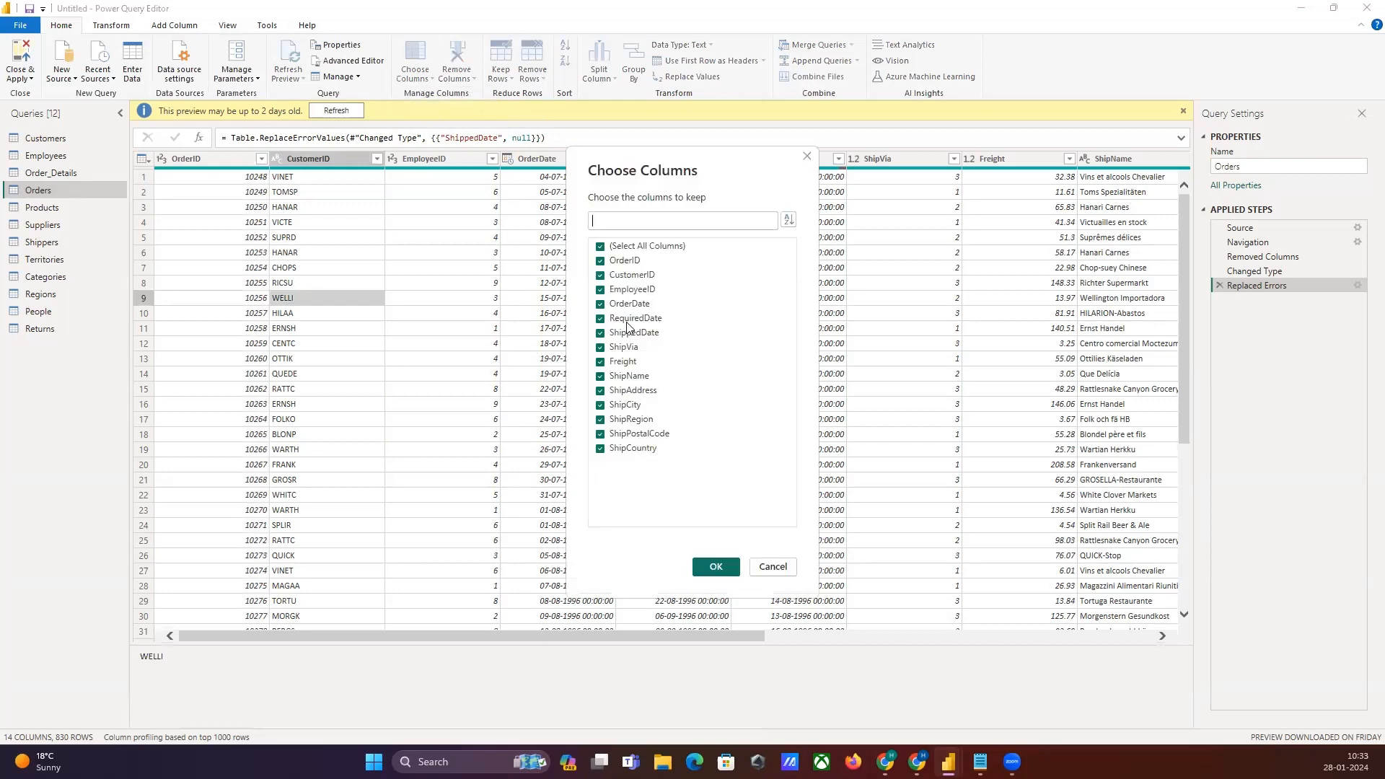
pyautogui.click(599, 247)
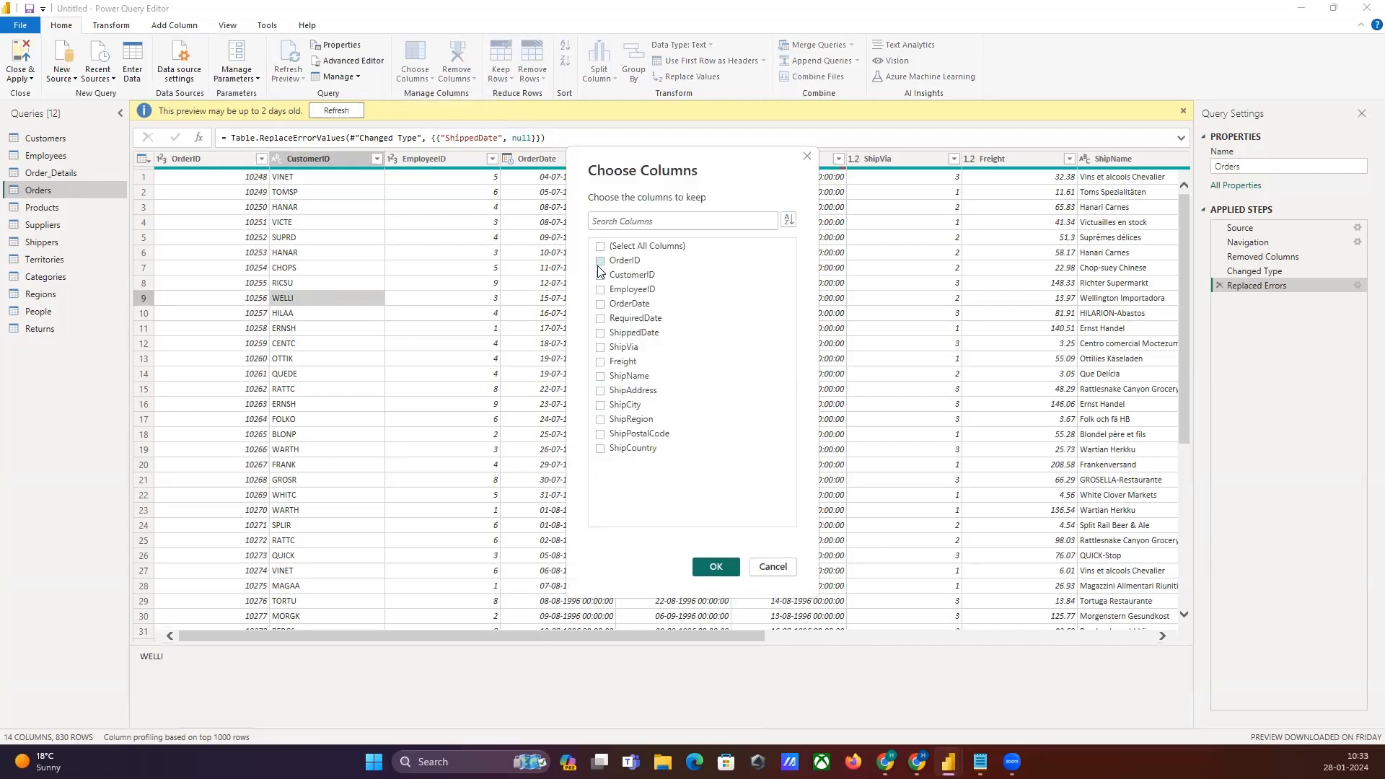
pyautogui.click(598, 262)
pyautogui.click(599, 290)
pyautogui.click(705, 570)
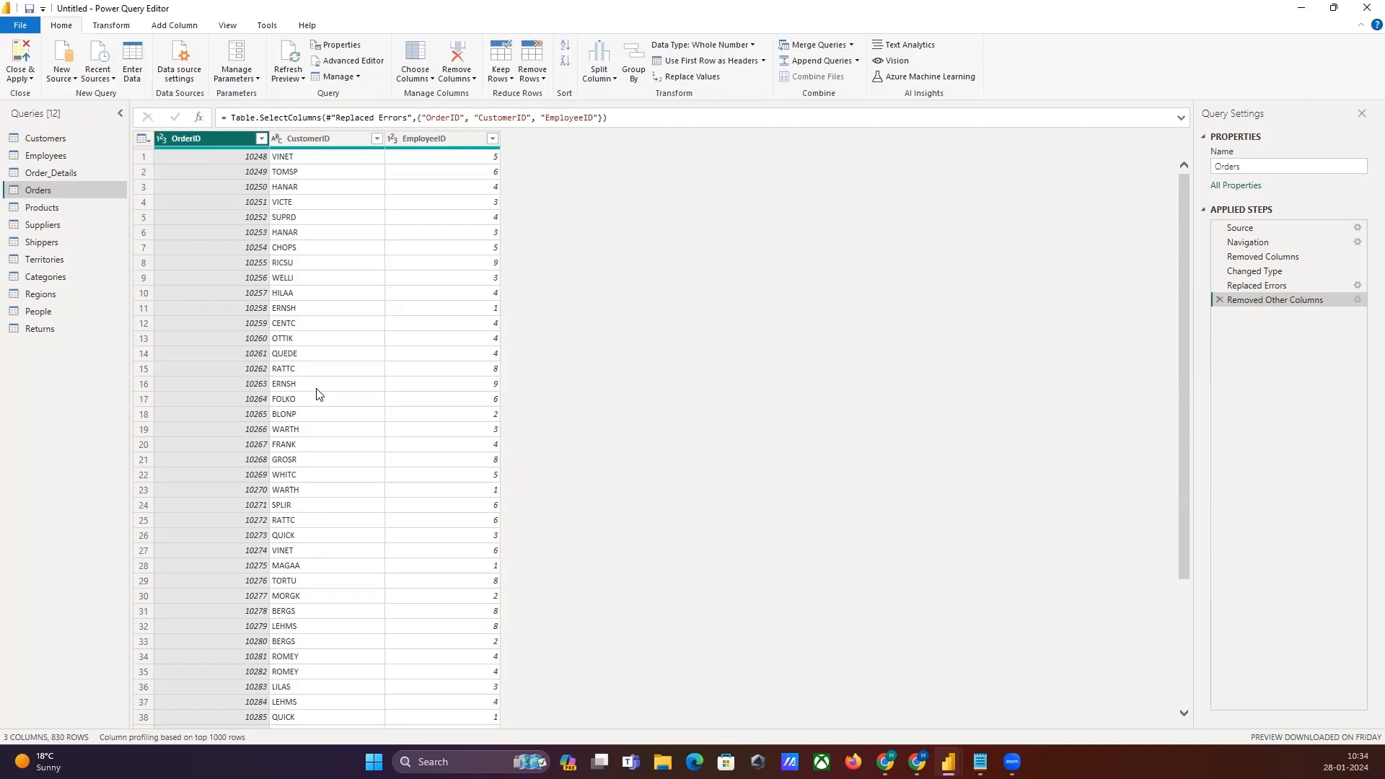
pyautogui.click(307, 205)
pyautogui.click(195, 139)
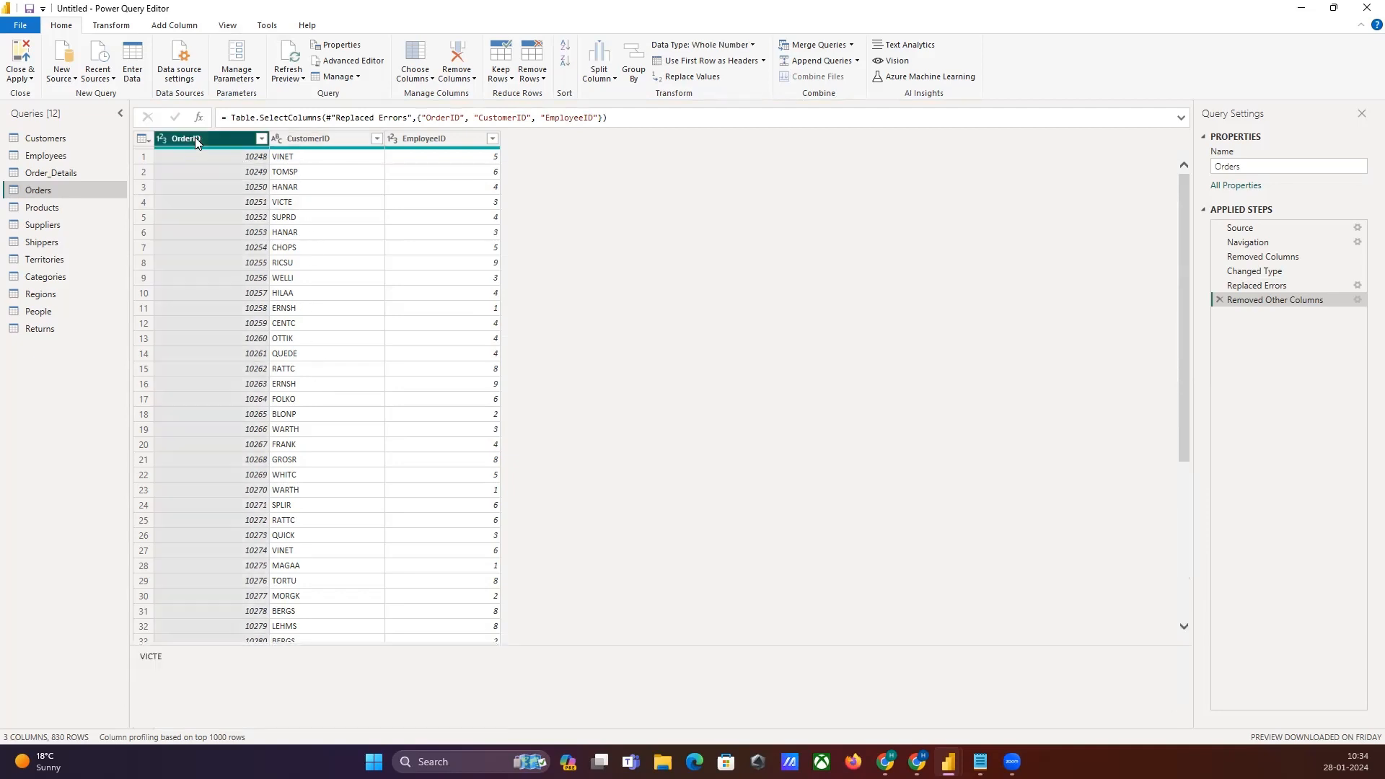
pyautogui.rightClick(195, 138)
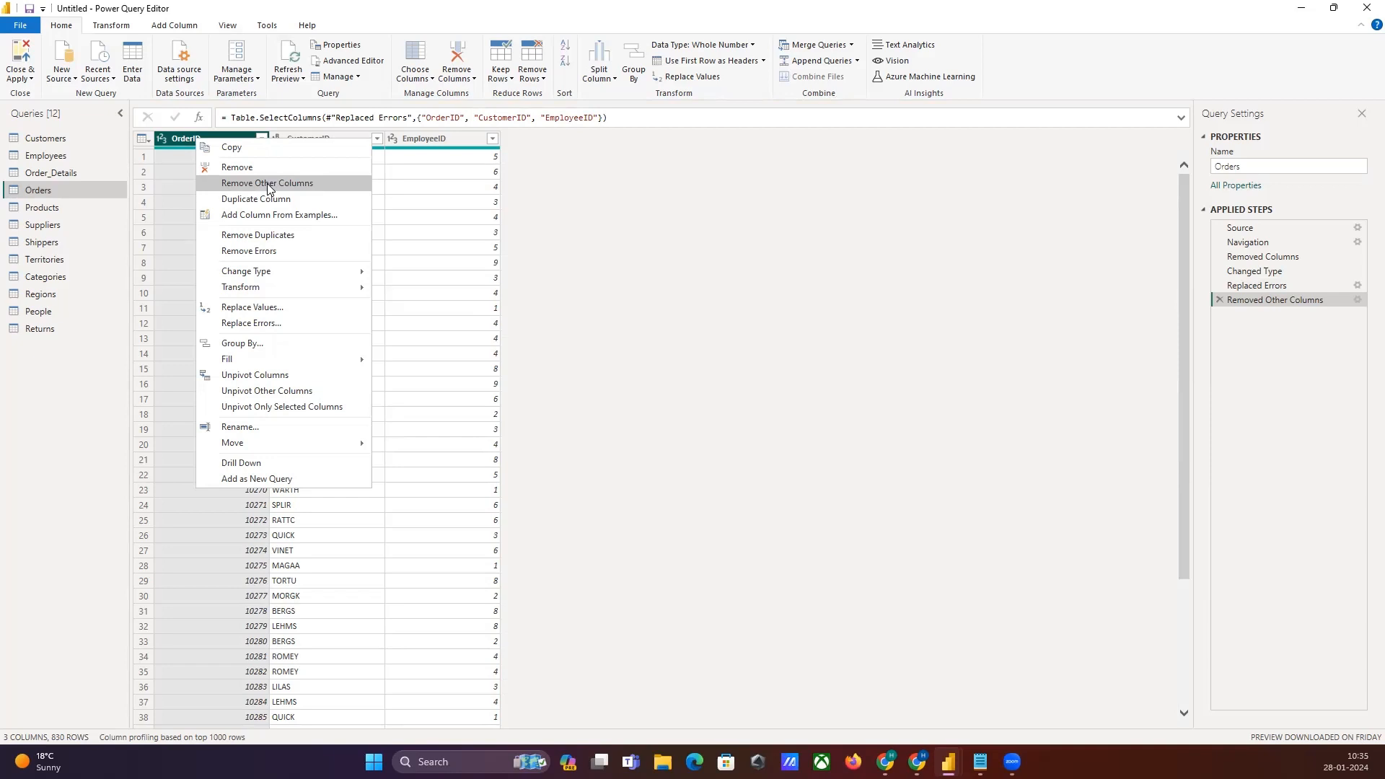
pyautogui.click(681, 257)
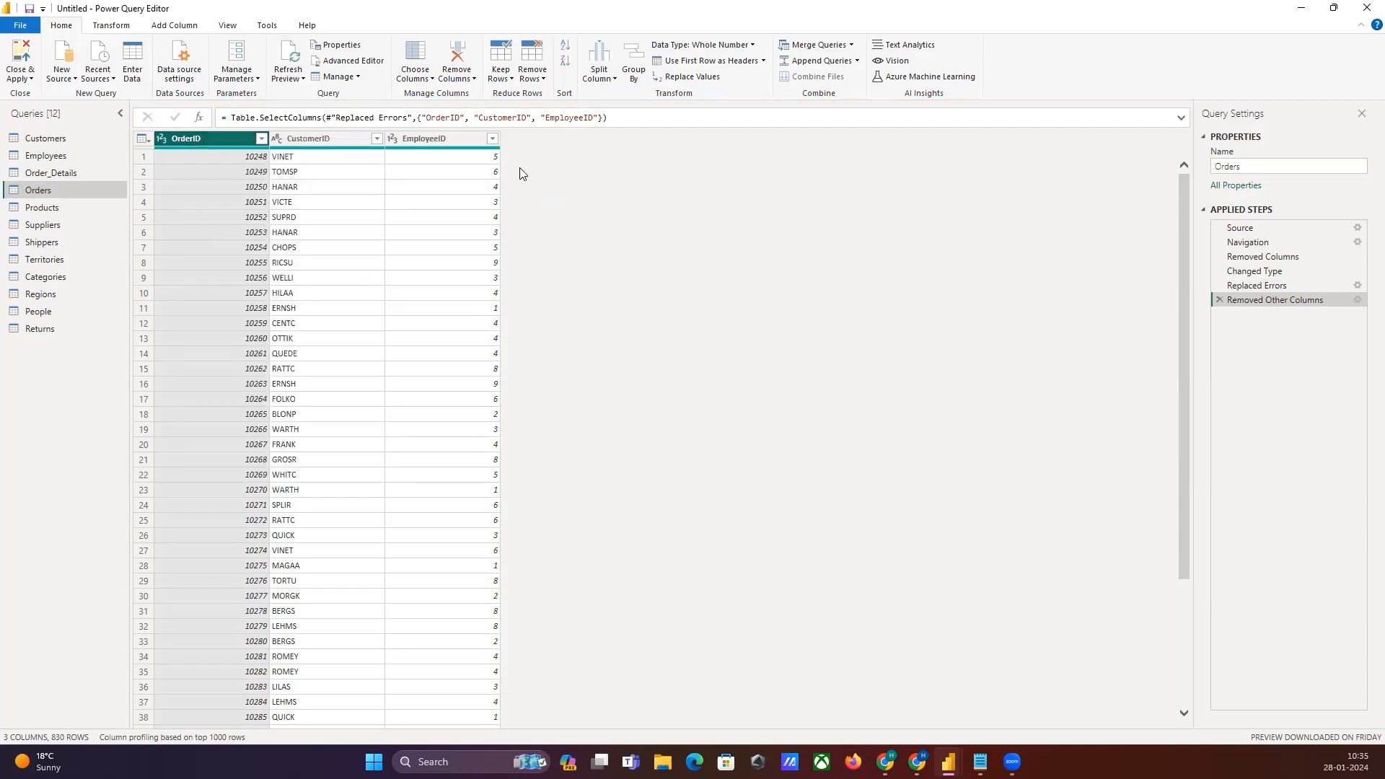
pyautogui.click(453, 79)
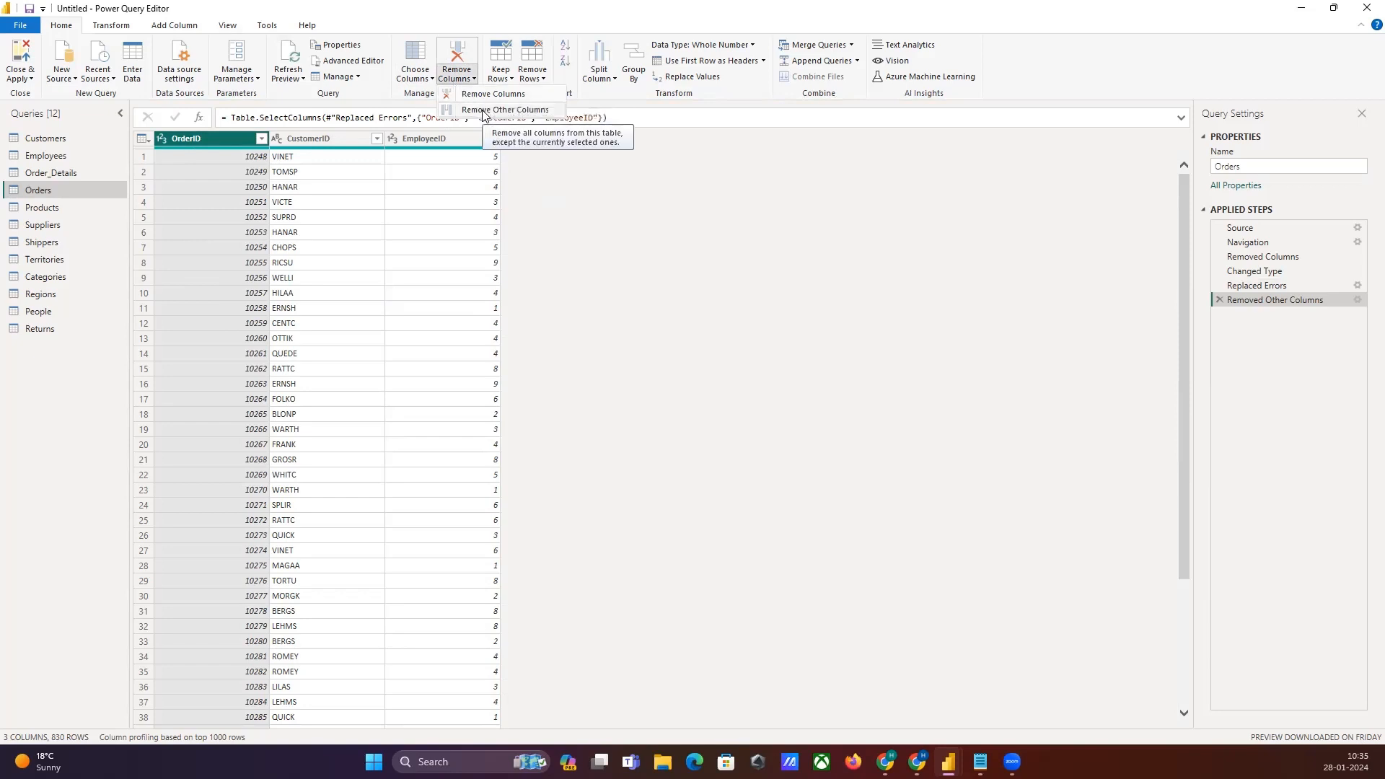
pyautogui.click(668, 363)
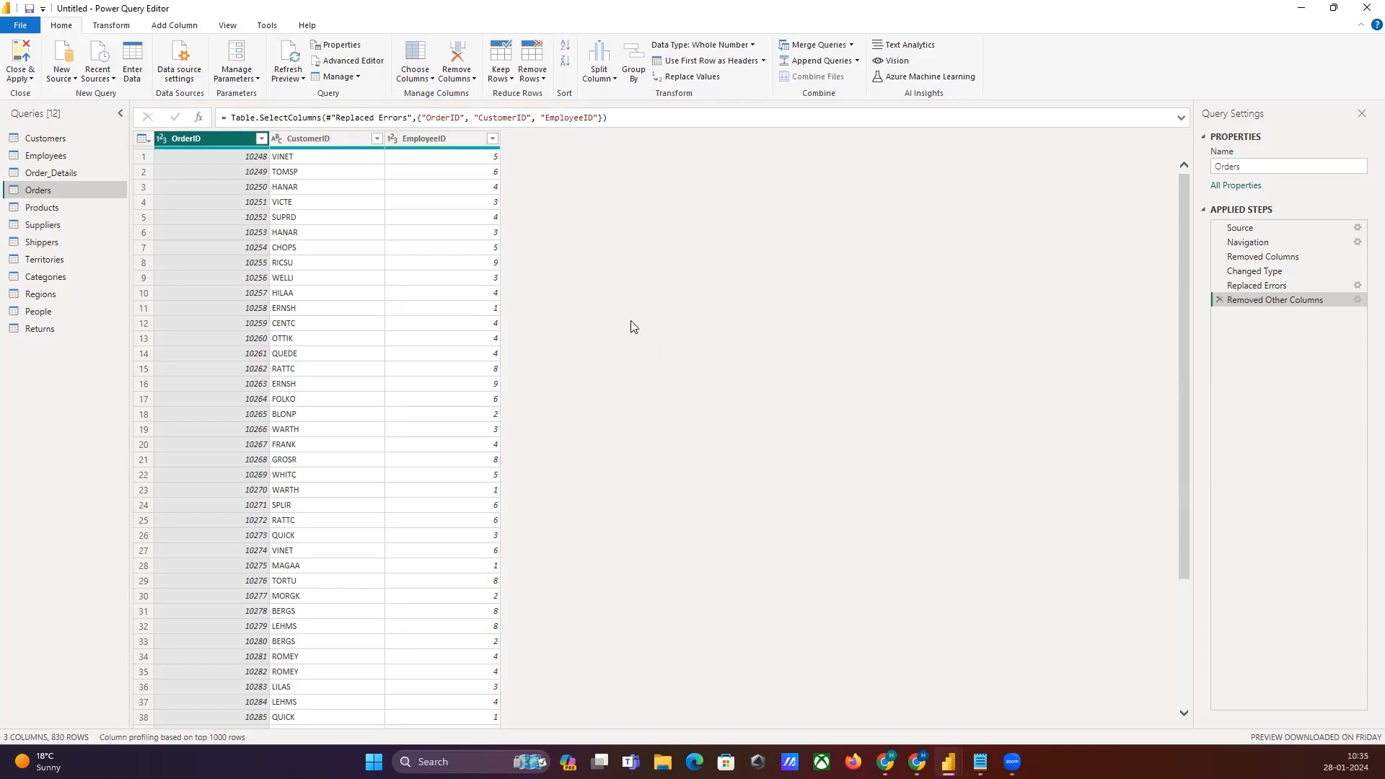
pyautogui.click(538, 77)
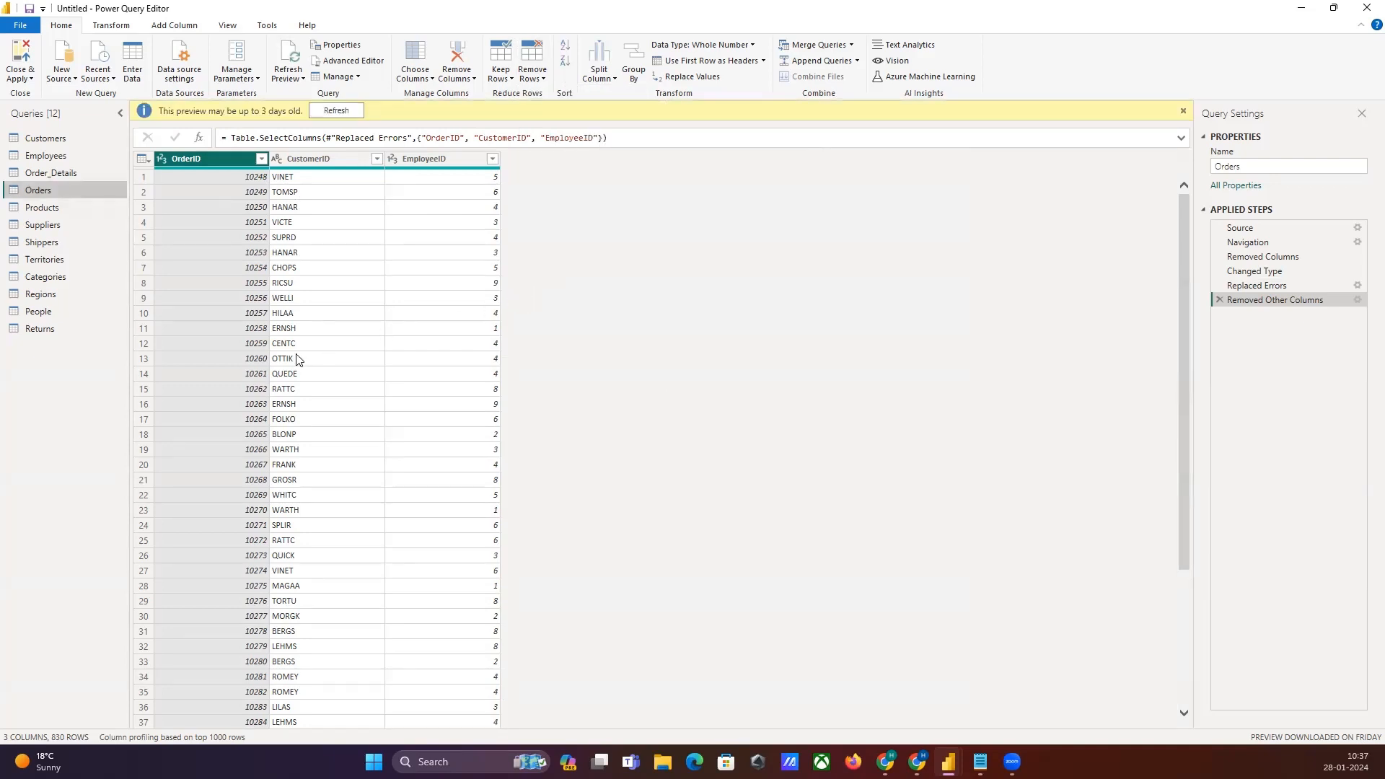
# Step: Duplicate the Order_Details query
pyautogui.click(45, 171)
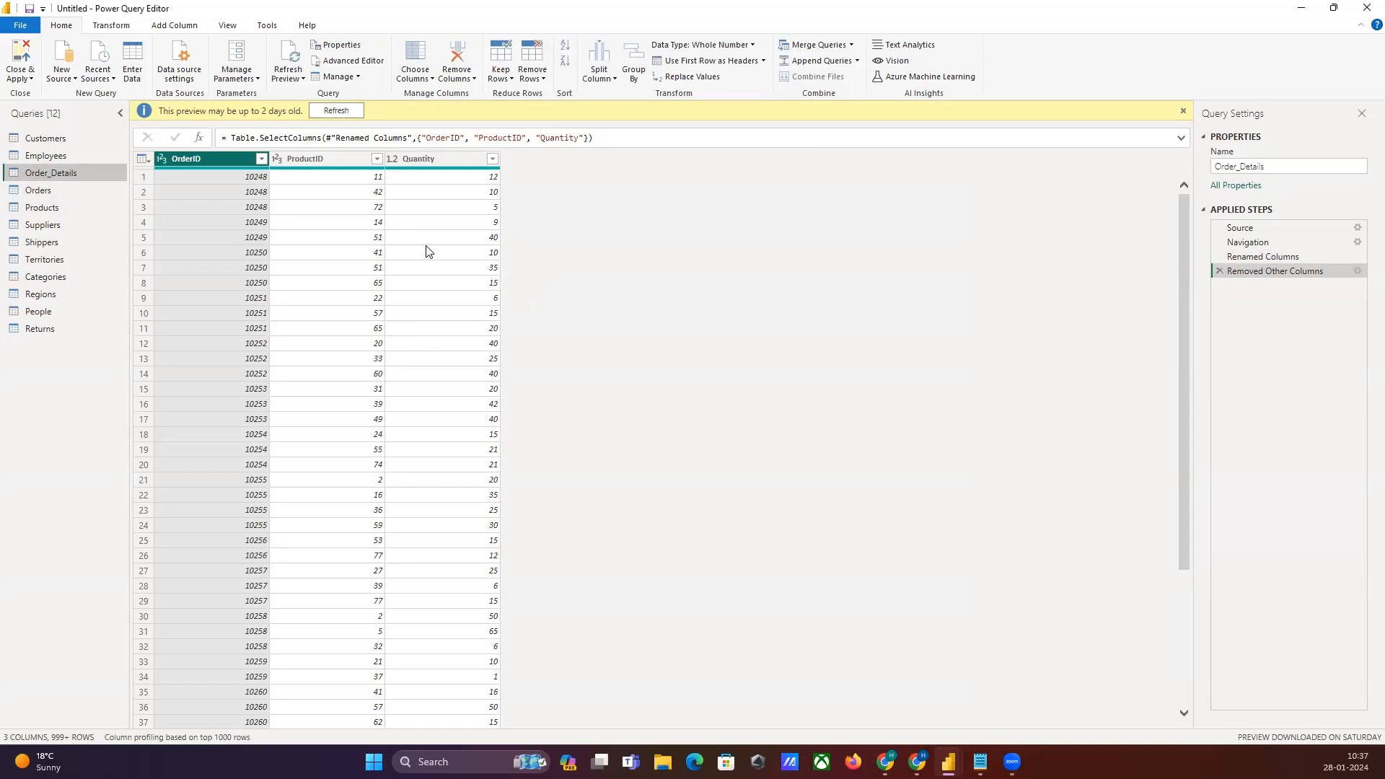
pyautogui.click(415, 164)
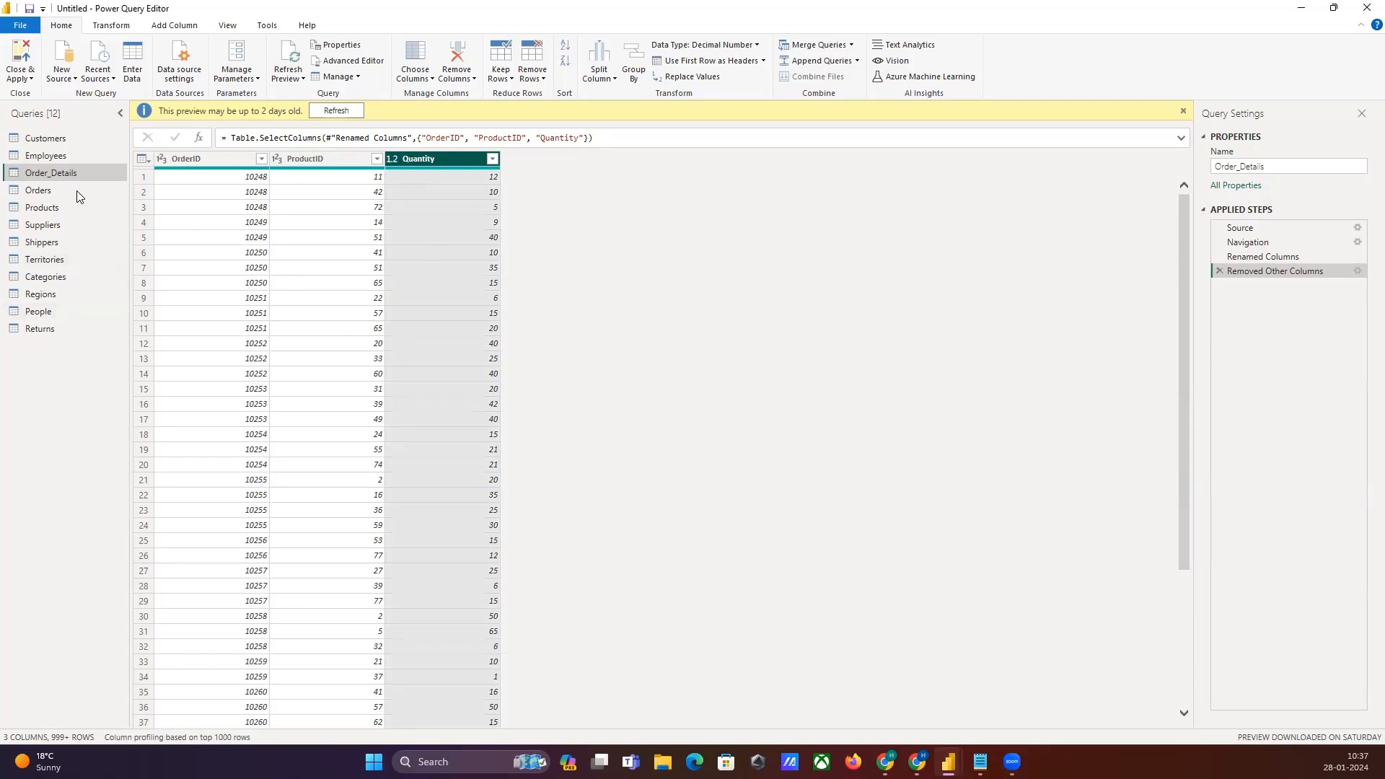
pyautogui.rightClick(48, 169)
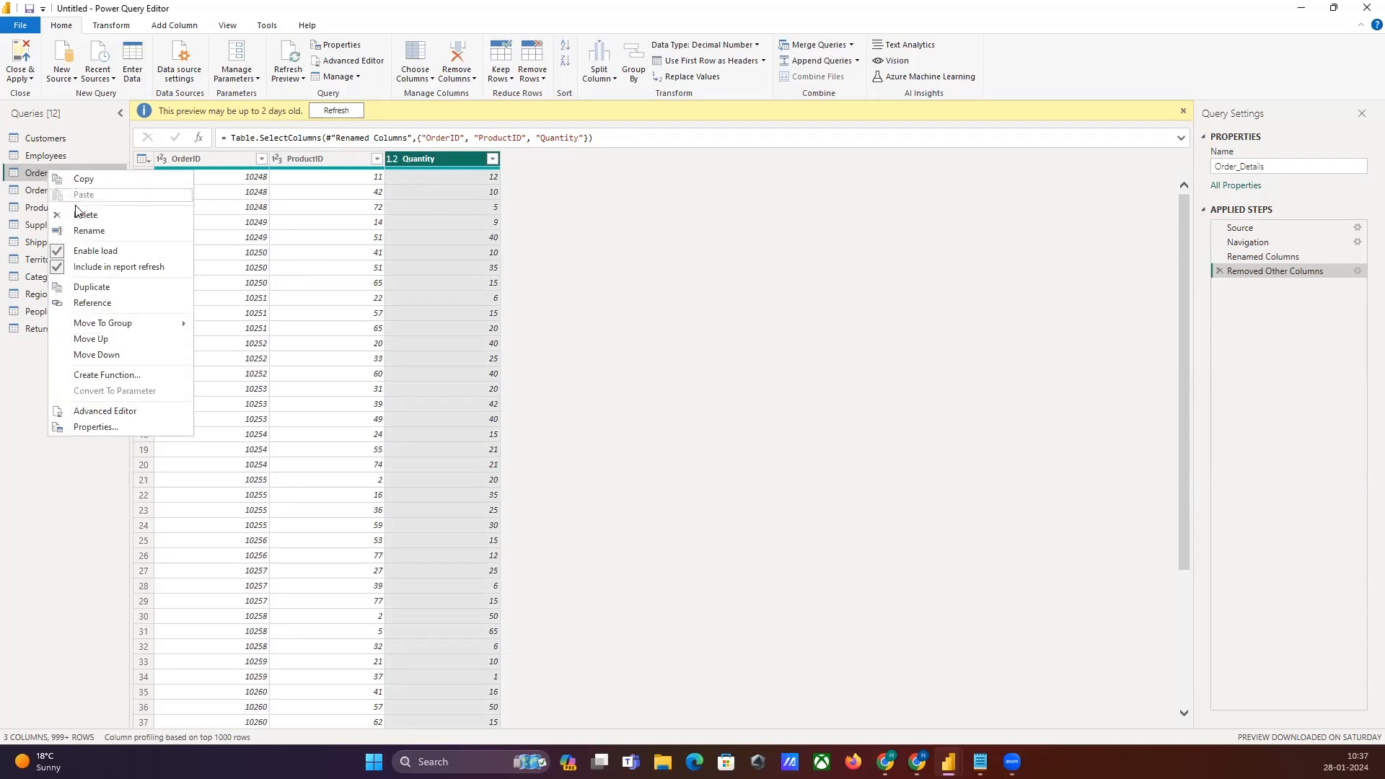
pyautogui.click(106, 288)
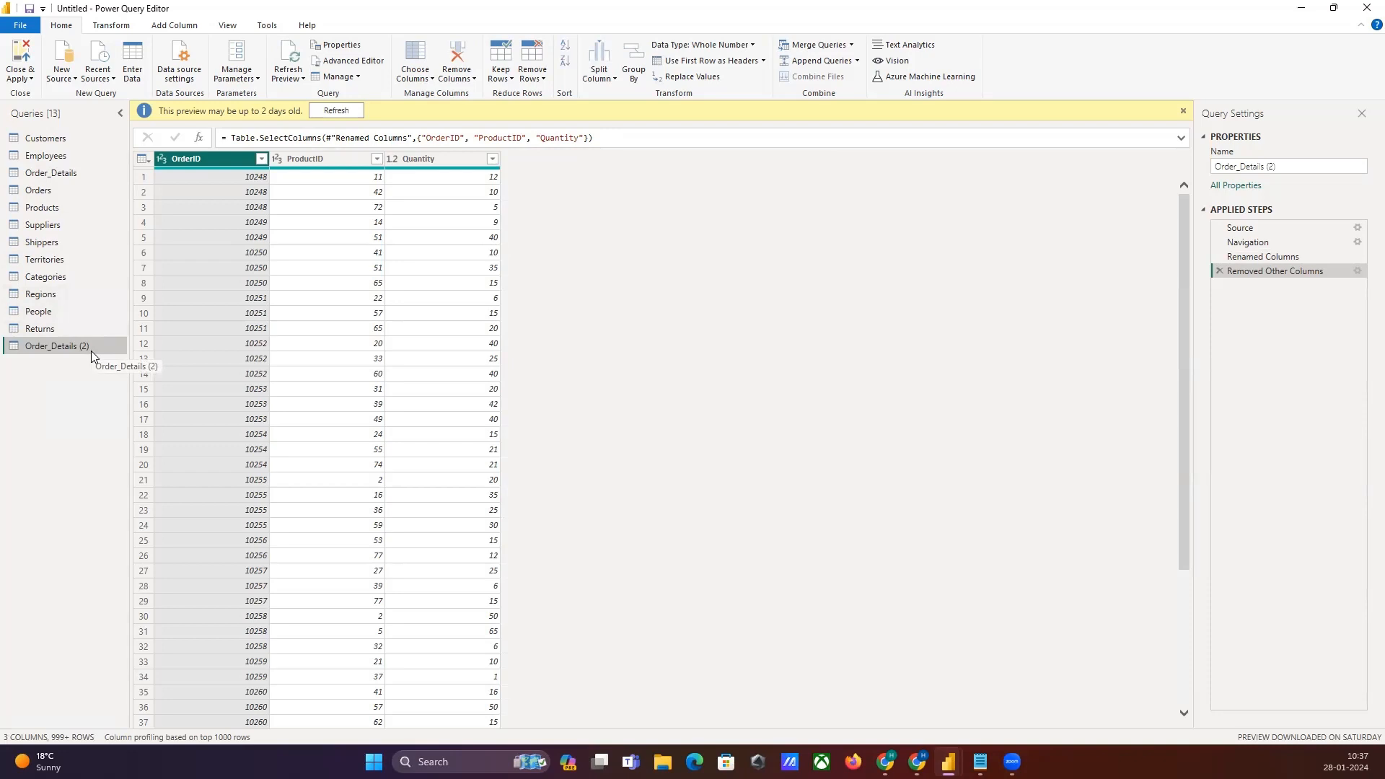
# Step: Sort the Order_Details (2) query by Quantity in descending order
pyautogui.click(303, 329)
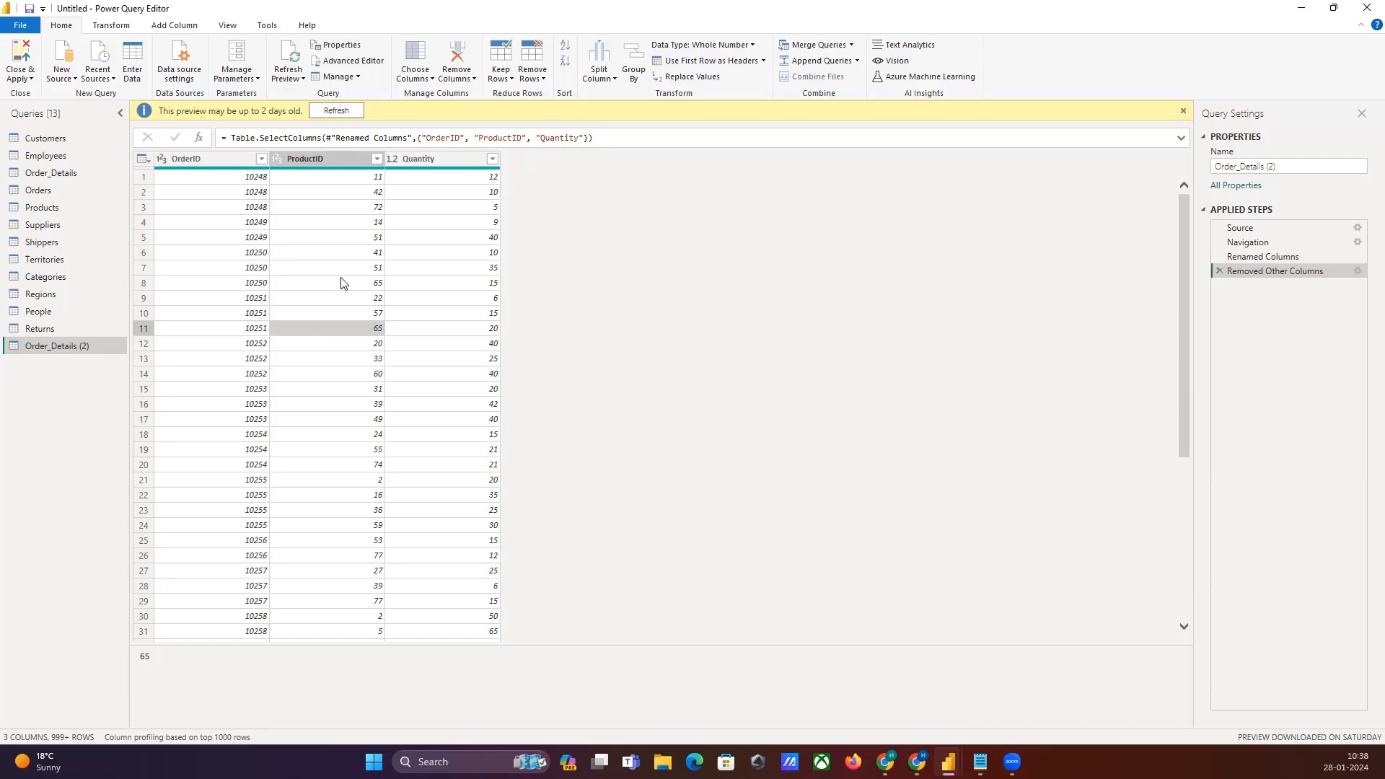
pyautogui.click(448, 153)
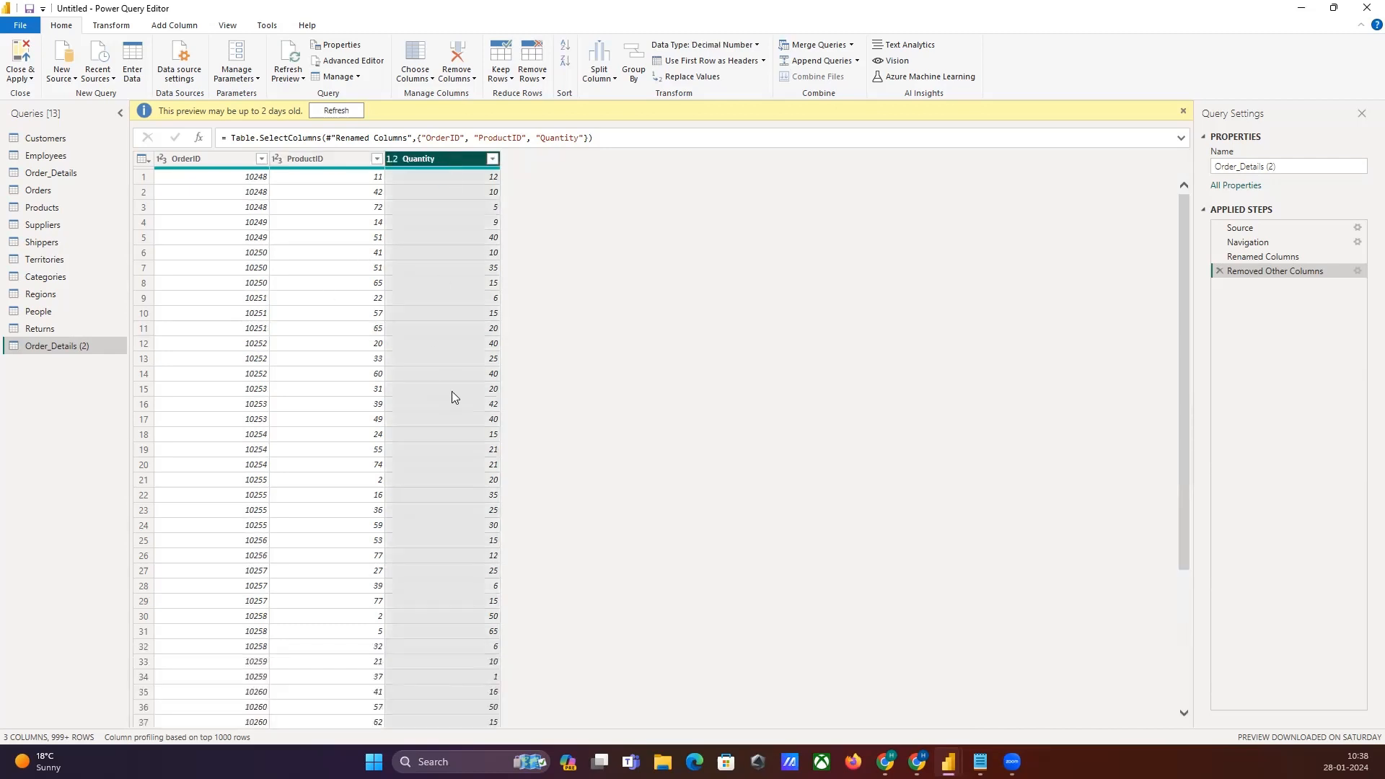
pyautogui.click(565, 64)
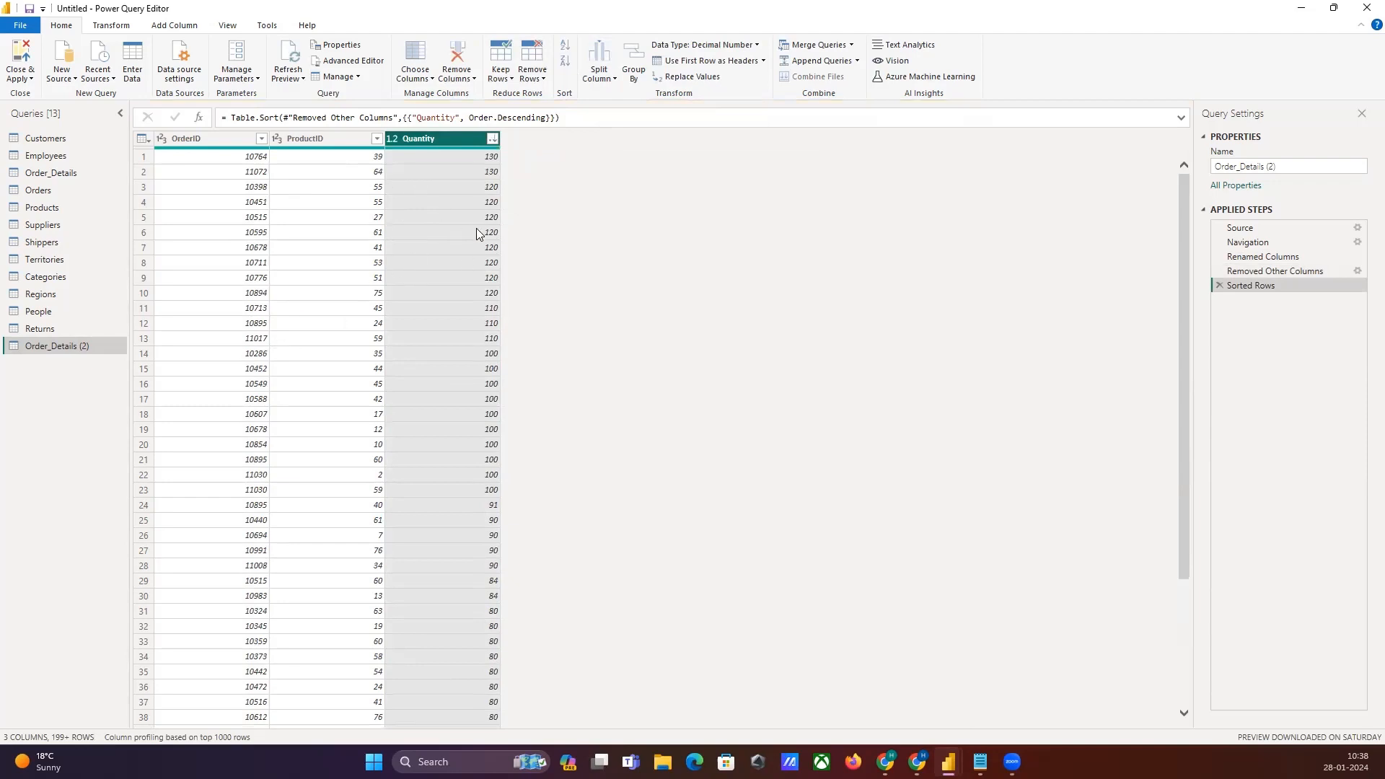
# Step: Keep only the top 10 rows of the sorted query
pyautogui.click(501, 74)
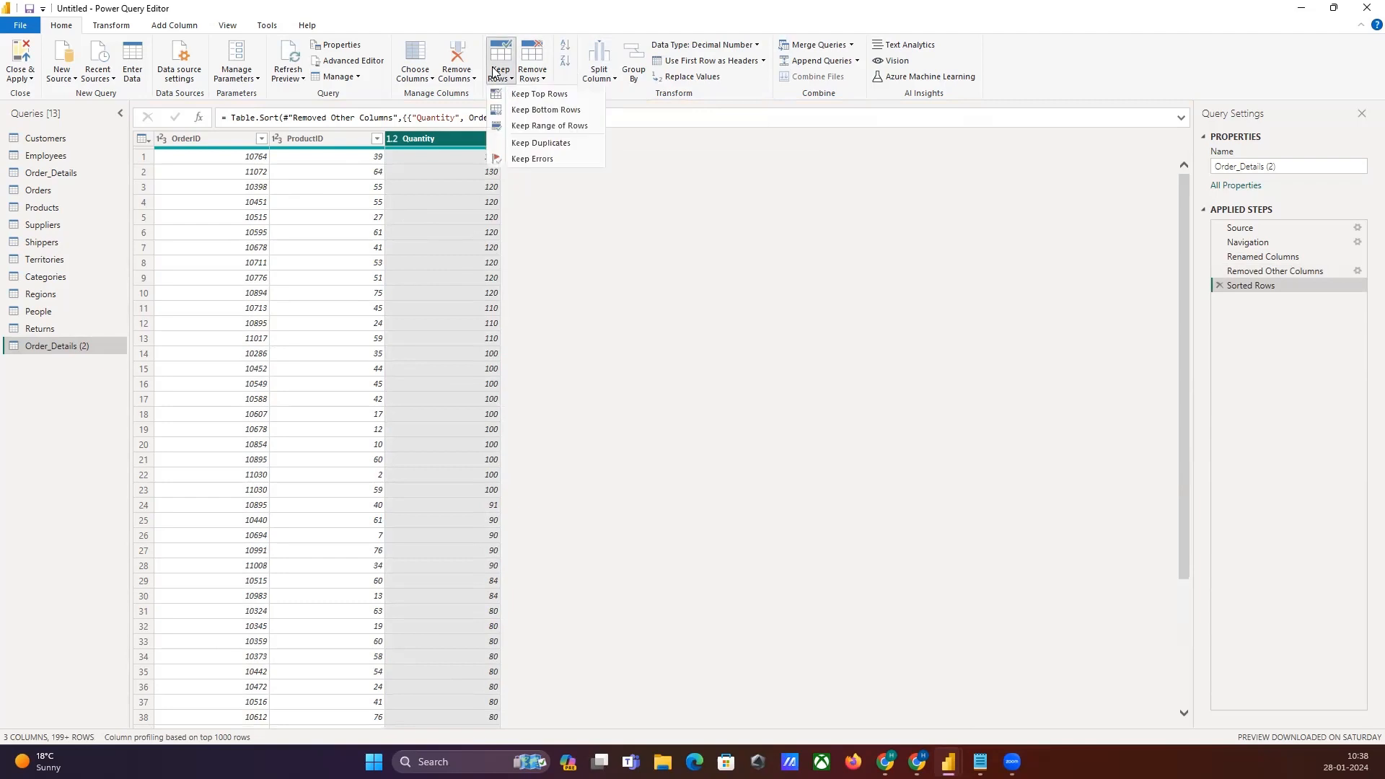
pyautogui.click(550, 96)
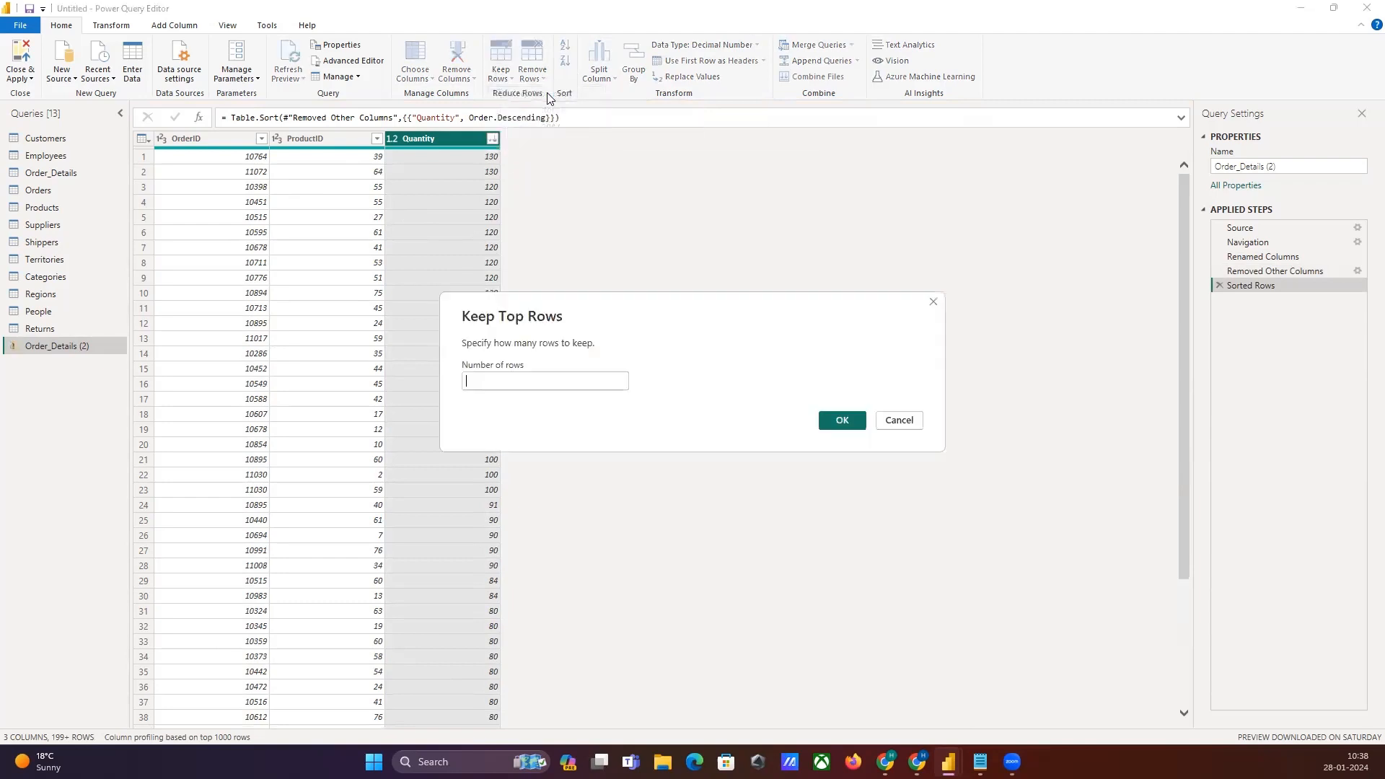
pyautogui.click(495, 384)
pyautogui.write('10')
pyautogui.click(842, 420)
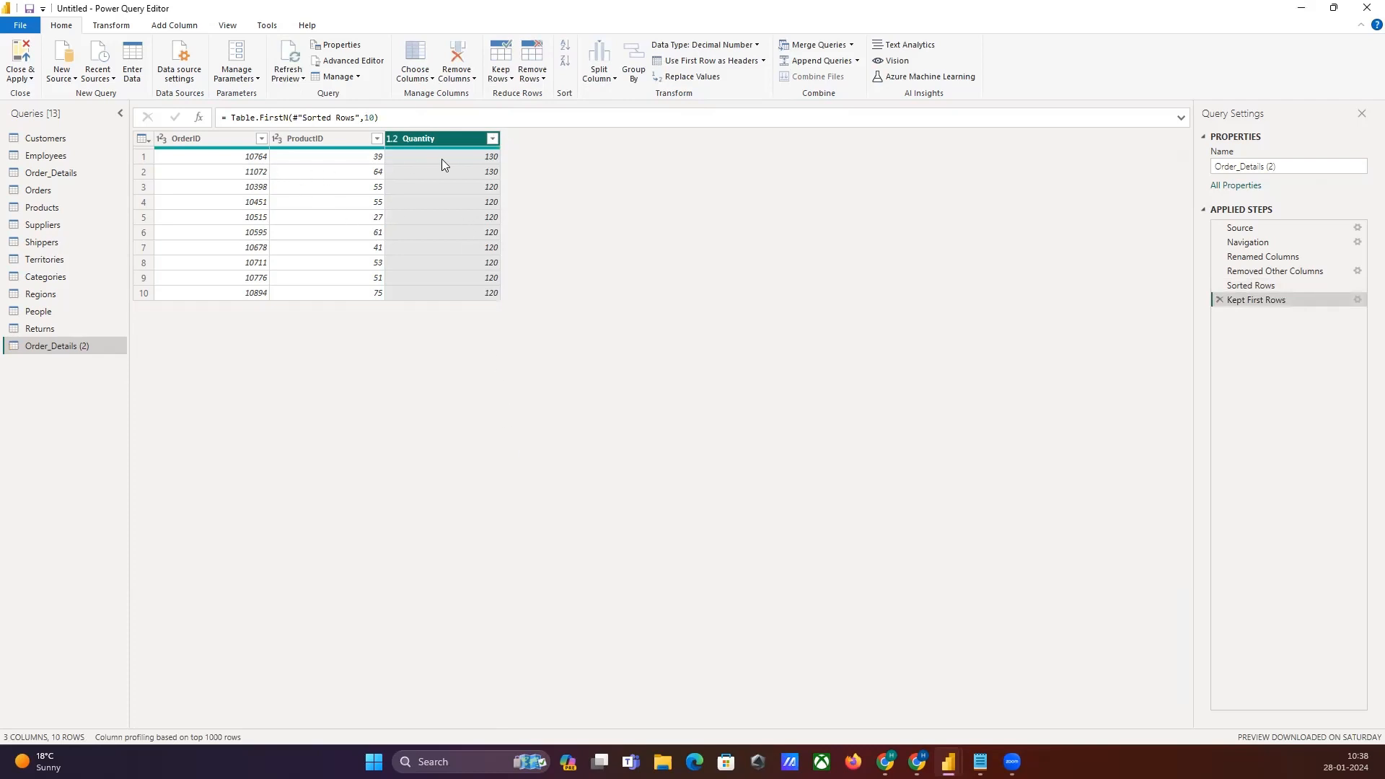
# Step: Delete the Kept First Rows step from the query's applied steps
pyautogui.click(223, 163)
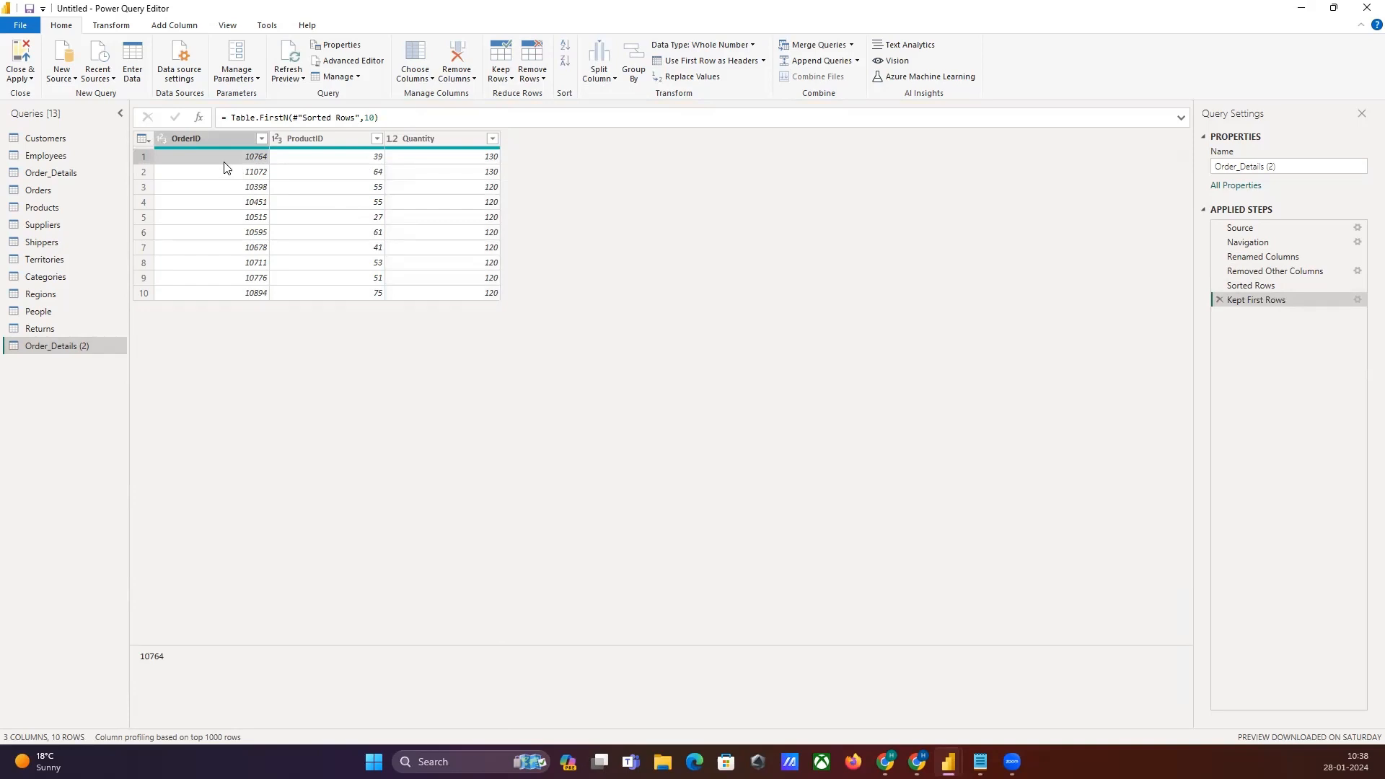
pyautogui.click(471, 159)
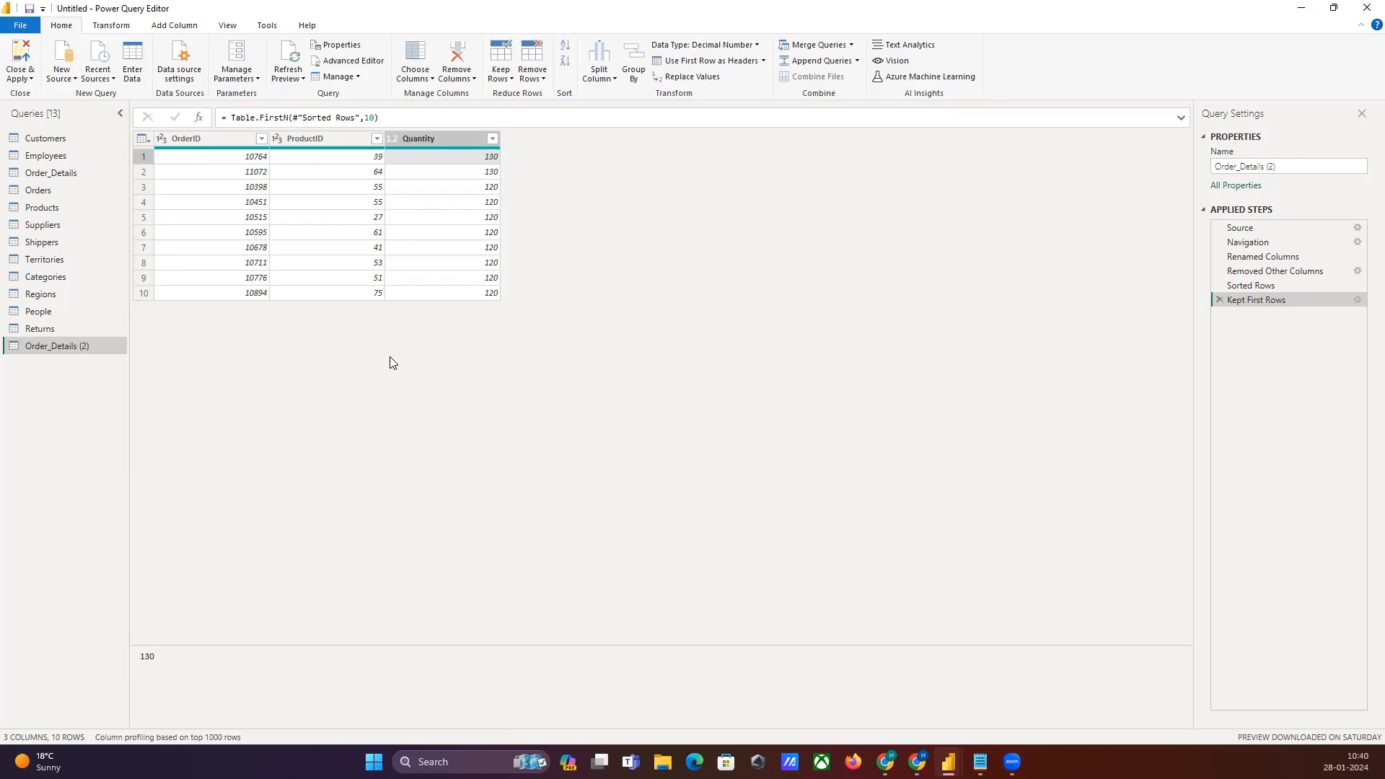
pyautogui.click(218, 134)
pyautogui.click(448, 138)
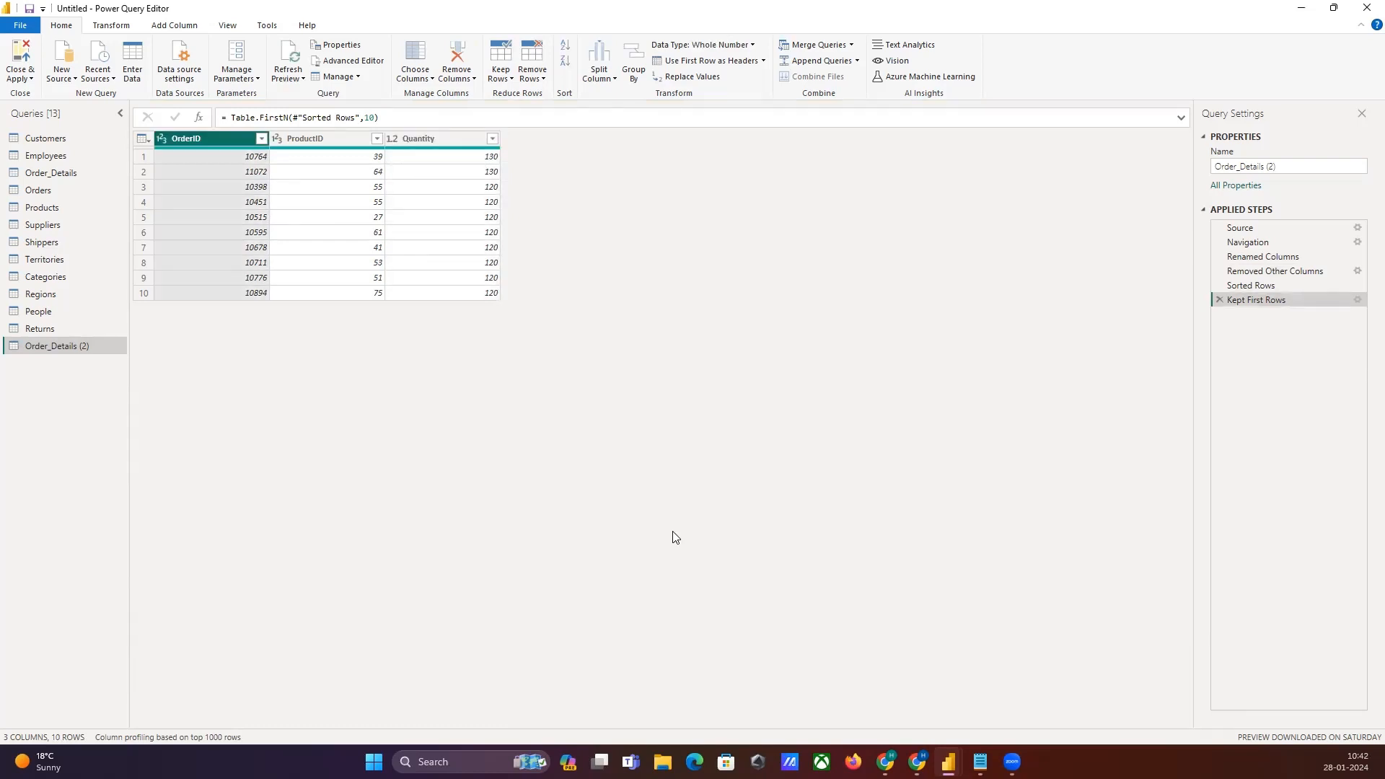
pyautogui.click(337, 253)
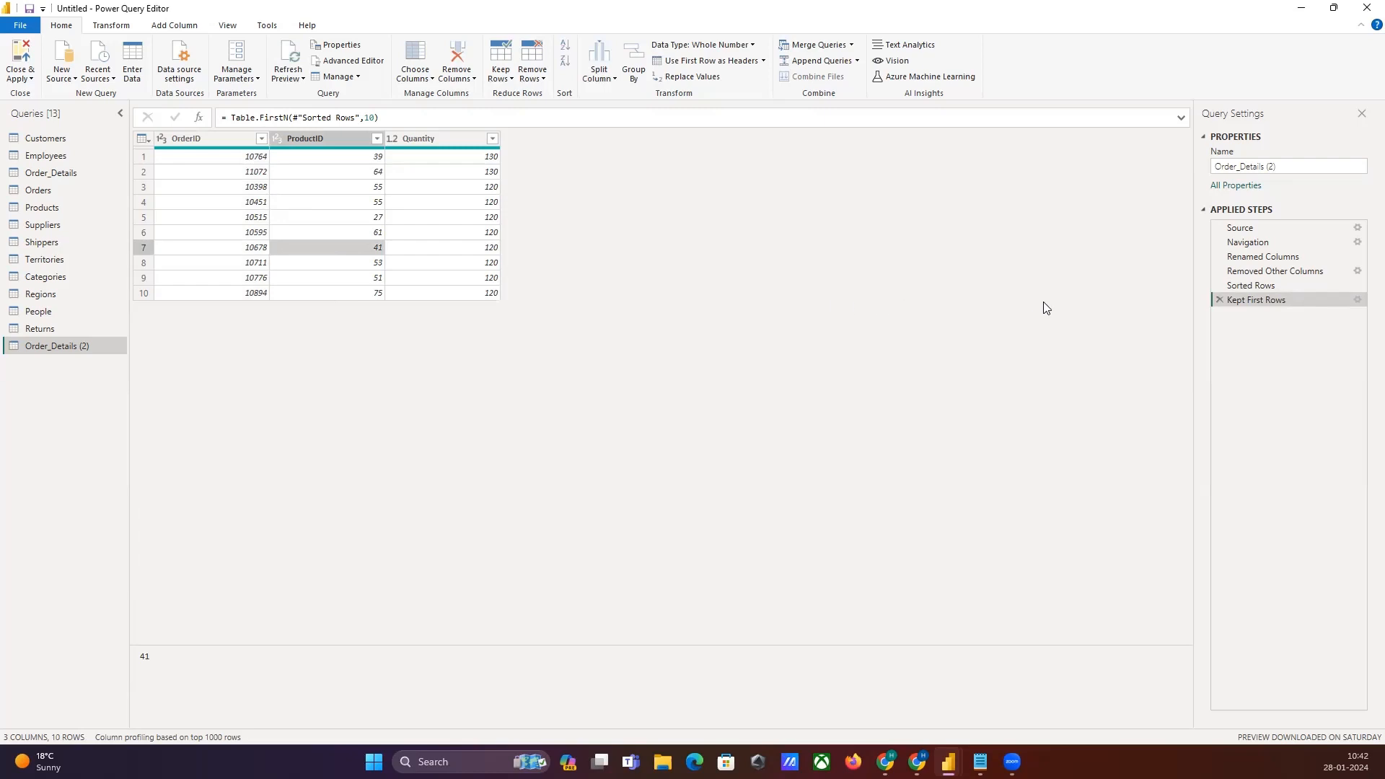
pyautogui.click(1219, 300)
pyautogui.click(495, 431)
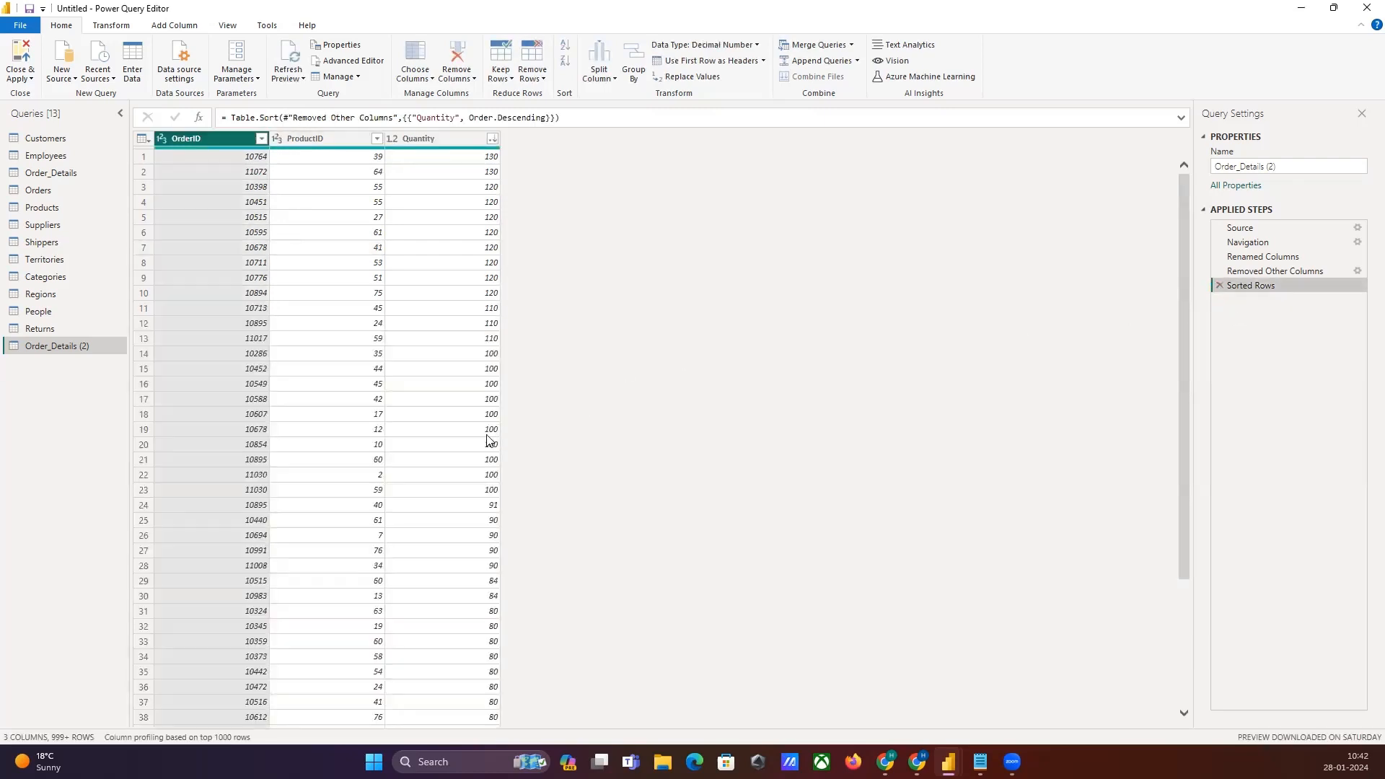
# Step: Group the rows by OrderID into a new column Total Ordered Quantity that sums Quantity
pyautogui.click(192, 134)
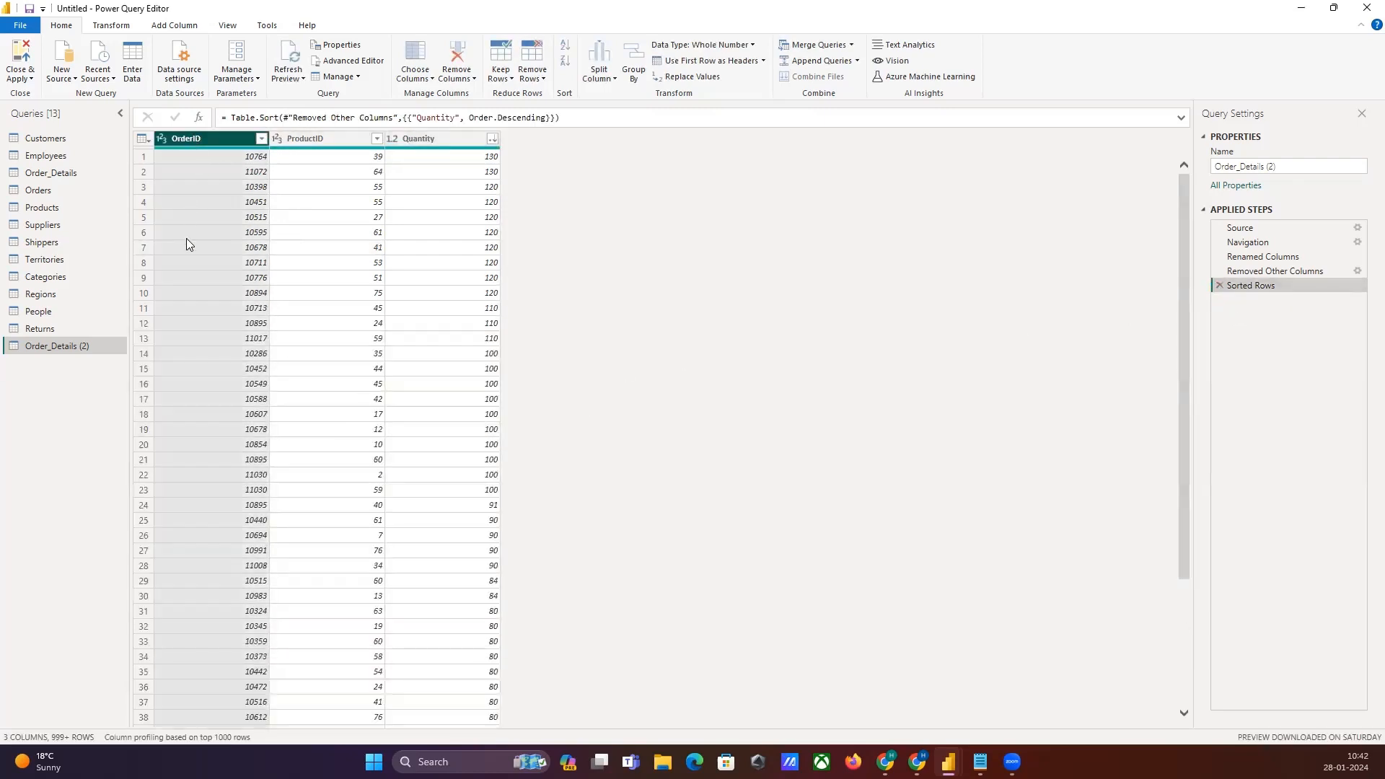
pyautogui.click(635, 72)
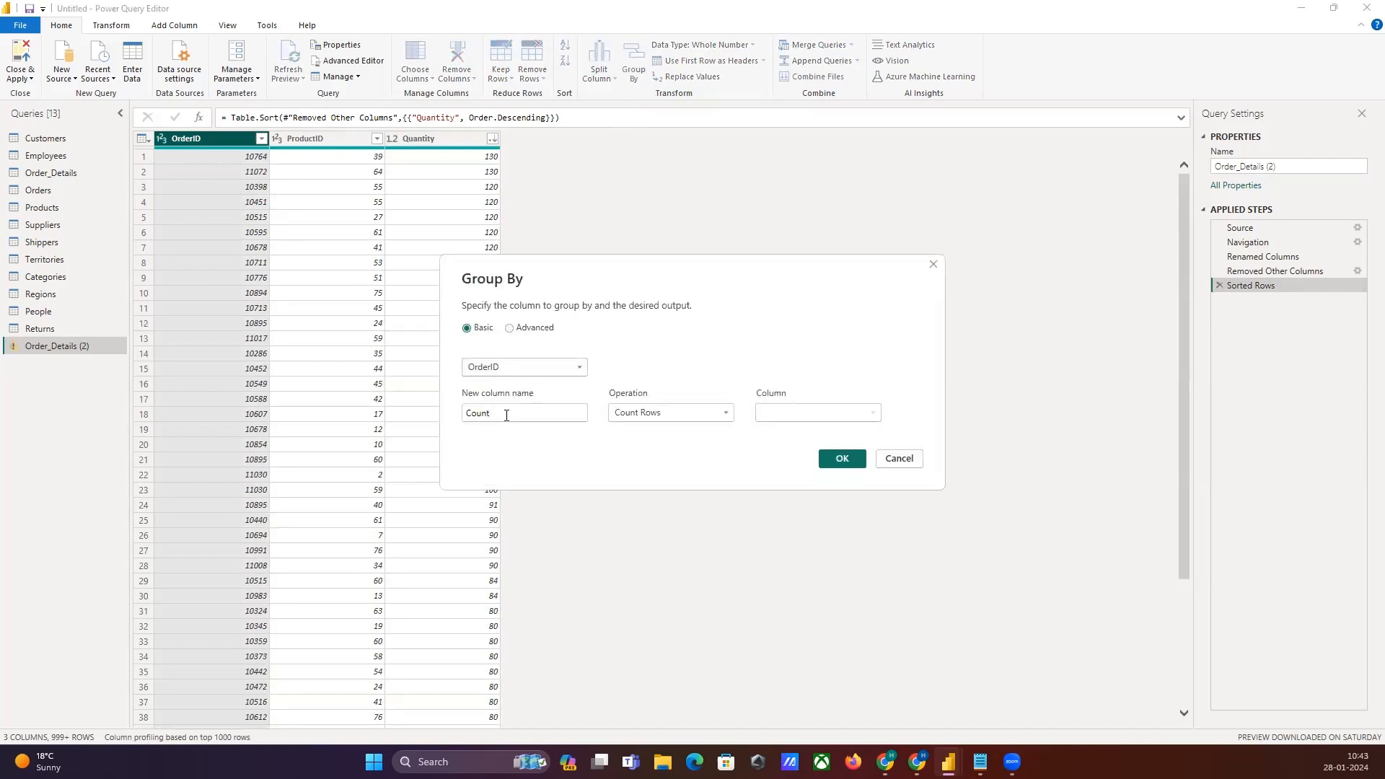
pyautogui.moveTo(507, 416); pyautogui.dragTo(457, 422)
pyautogui.write('Total Ordered Quantity')
pyautogui.click(642, 413)
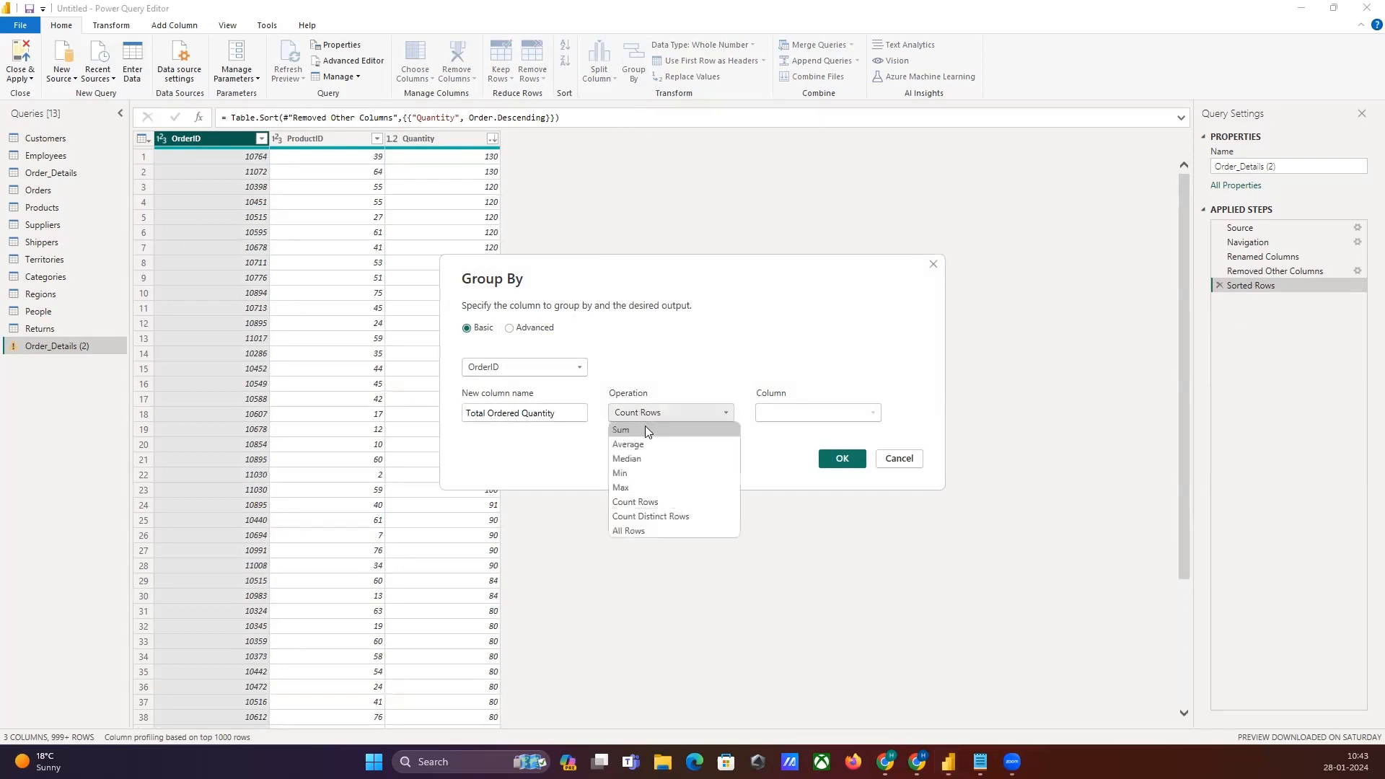
pyautogui.click(646, 430)
pyautogui.click(818, 413)
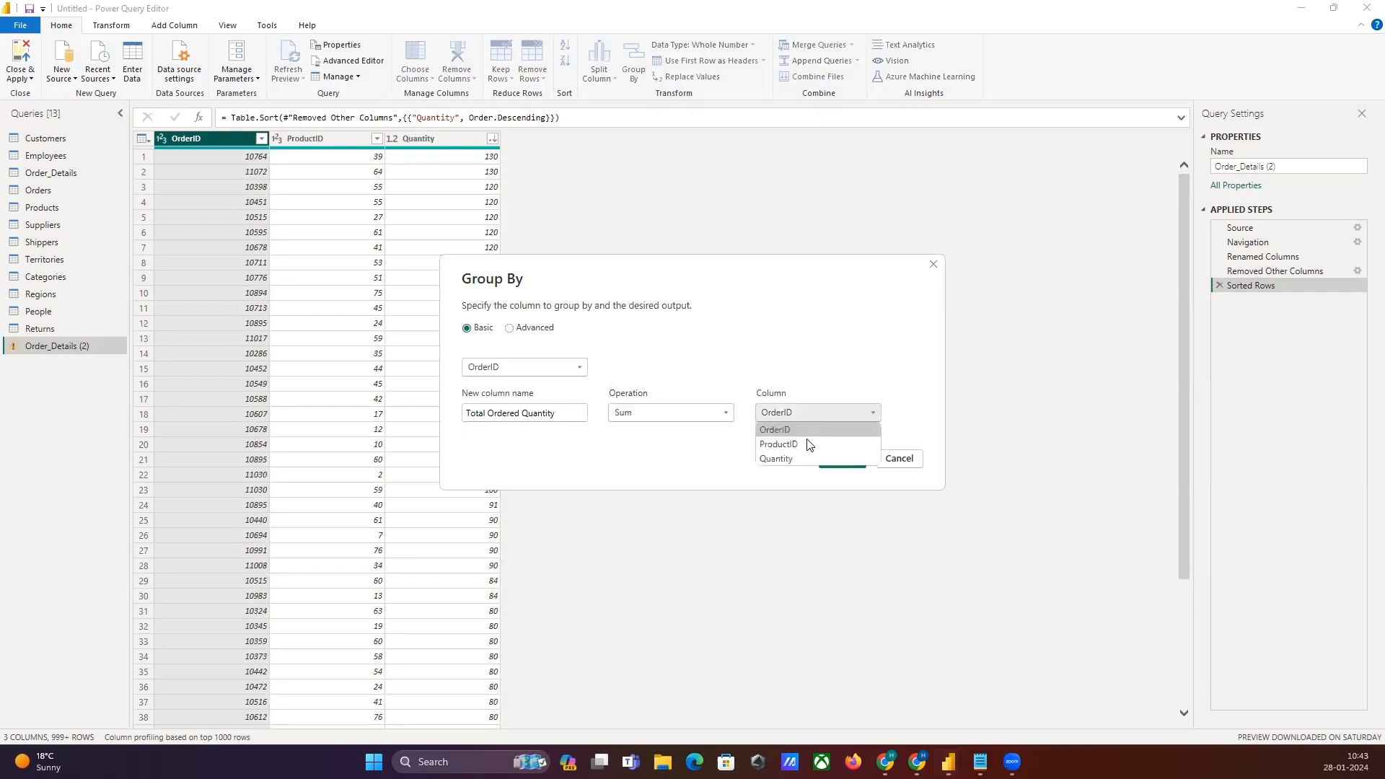
pyautogui.click(796, 458)
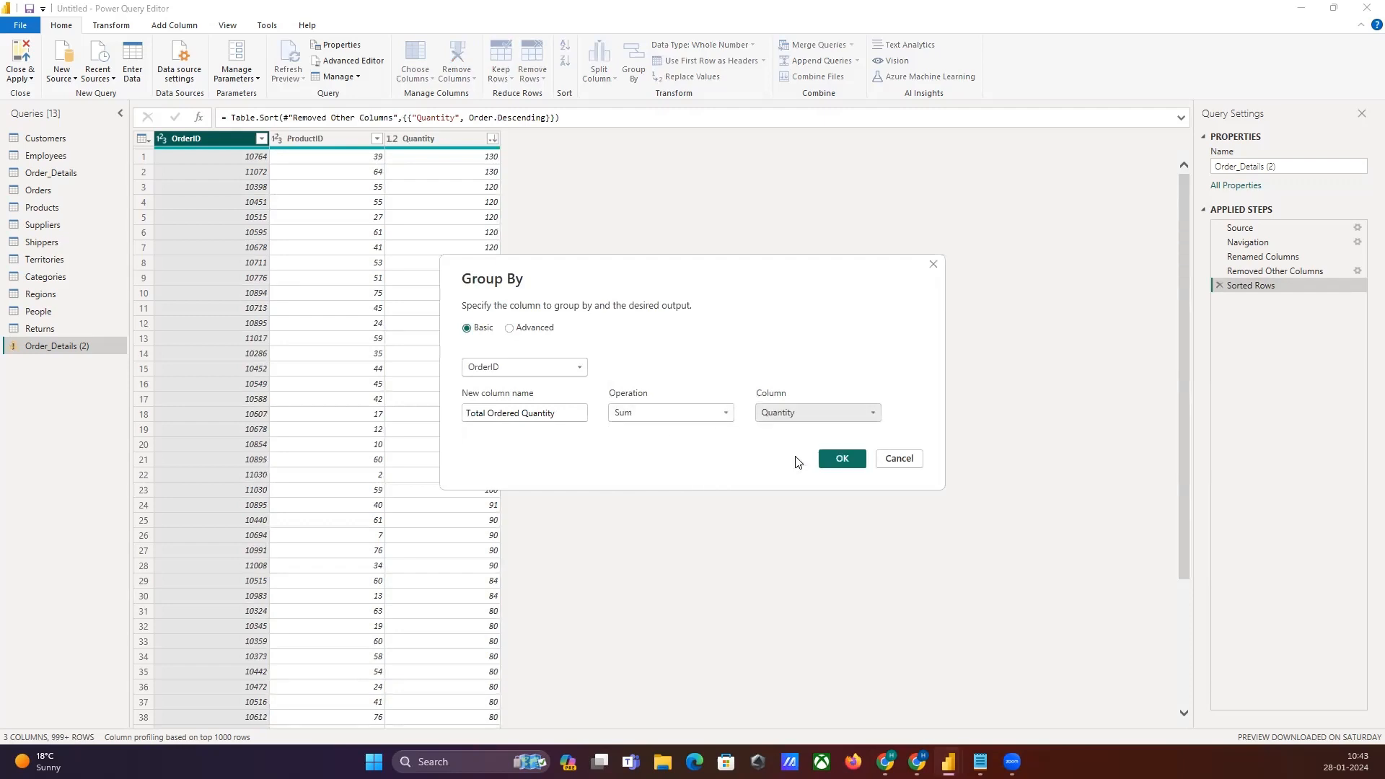
pyautogui.click(838, 459)
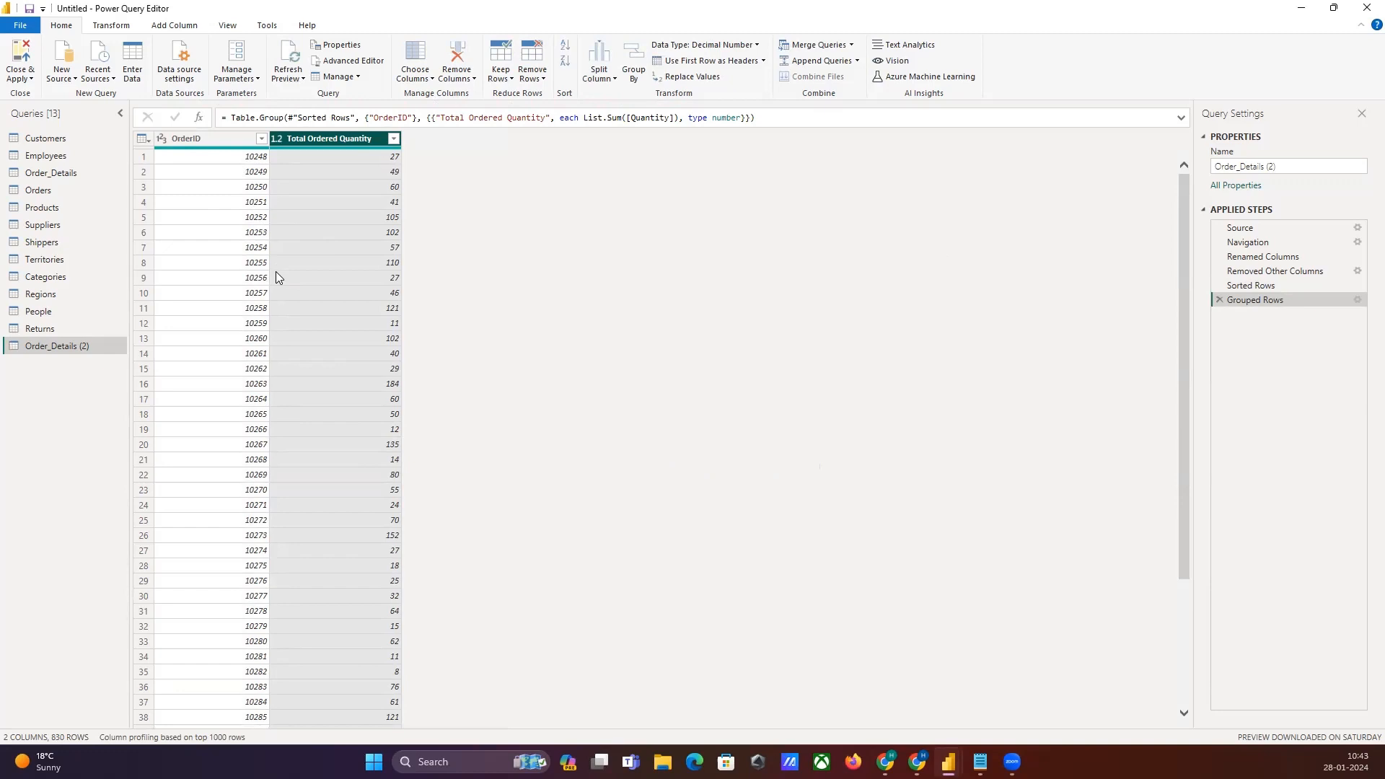
# Step: Sort the grouped table by Total Ordered Quantity in descending order
pyautogui.click(247, 161)
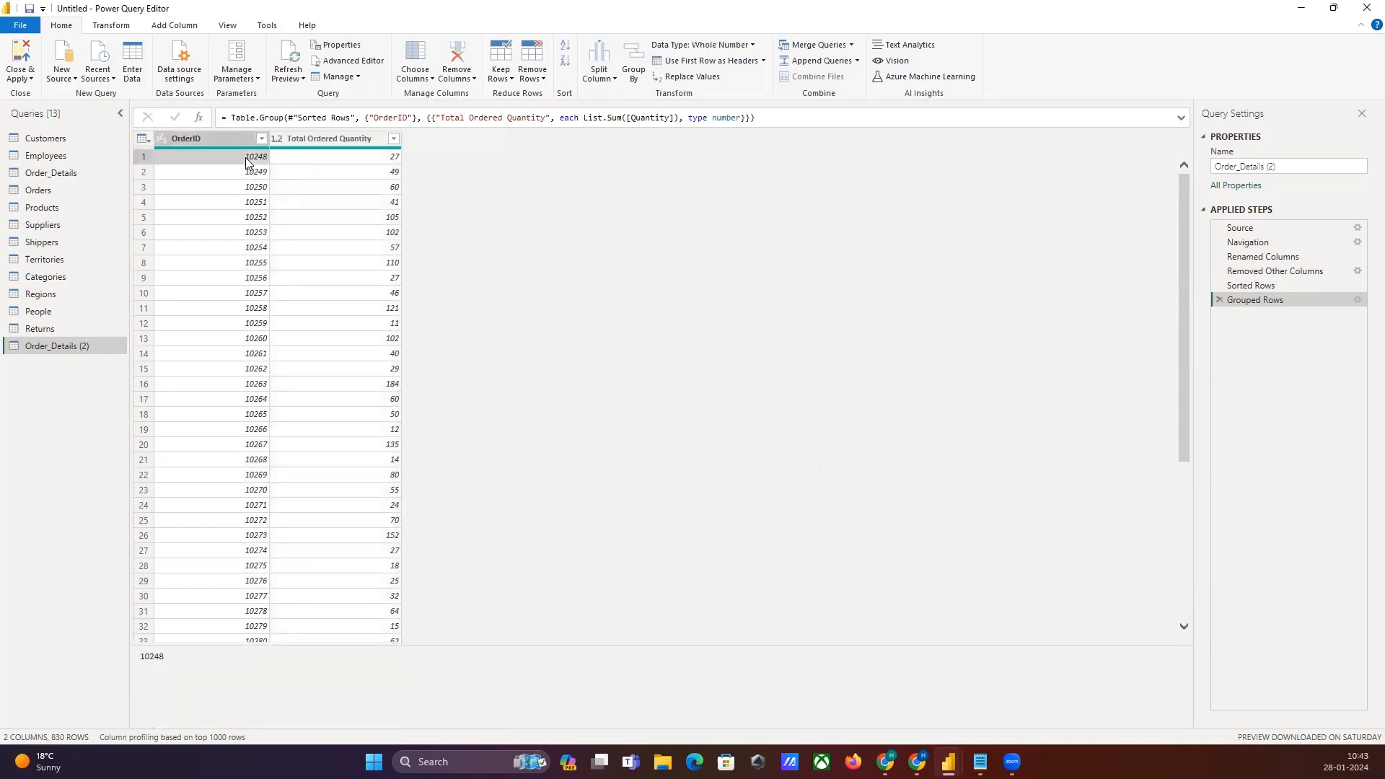
pyautogui.click(347, 160)
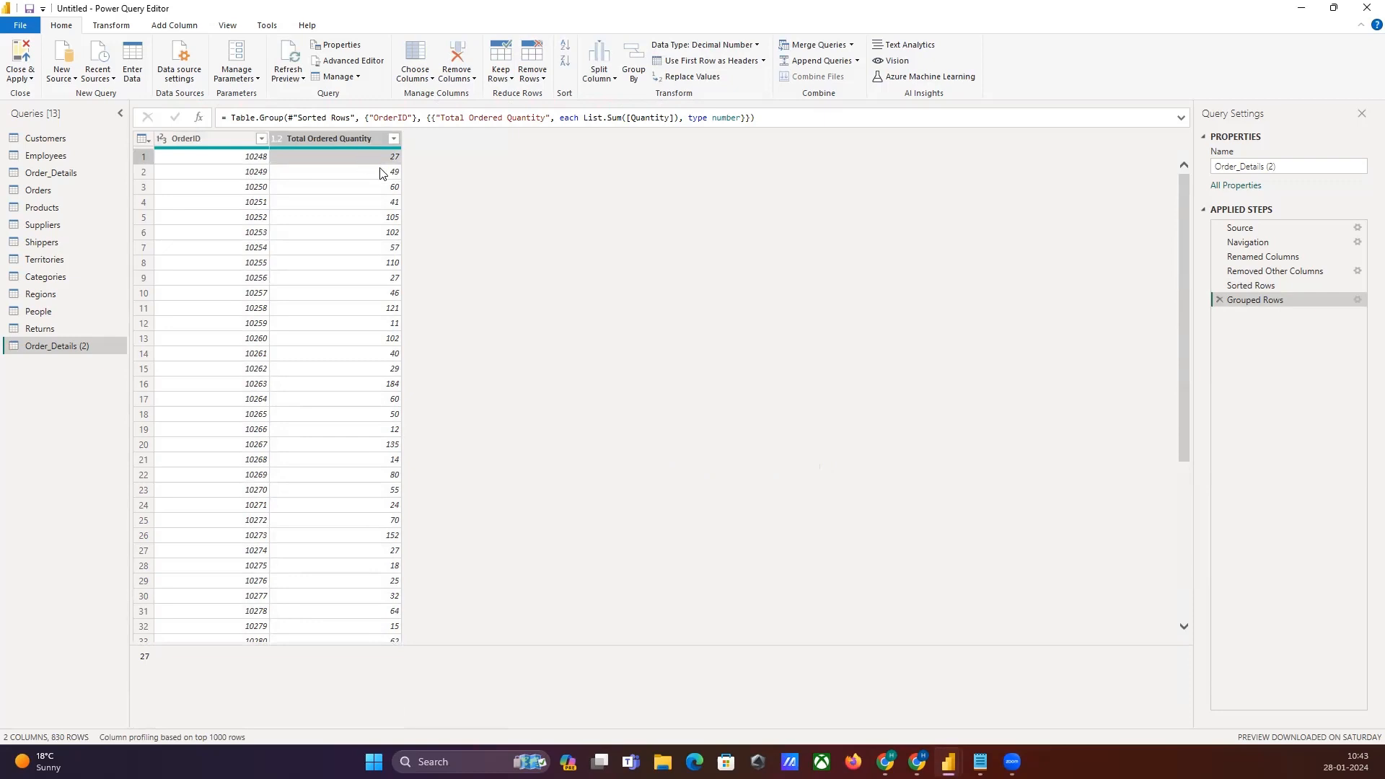
pyautogui.click(336, 219)
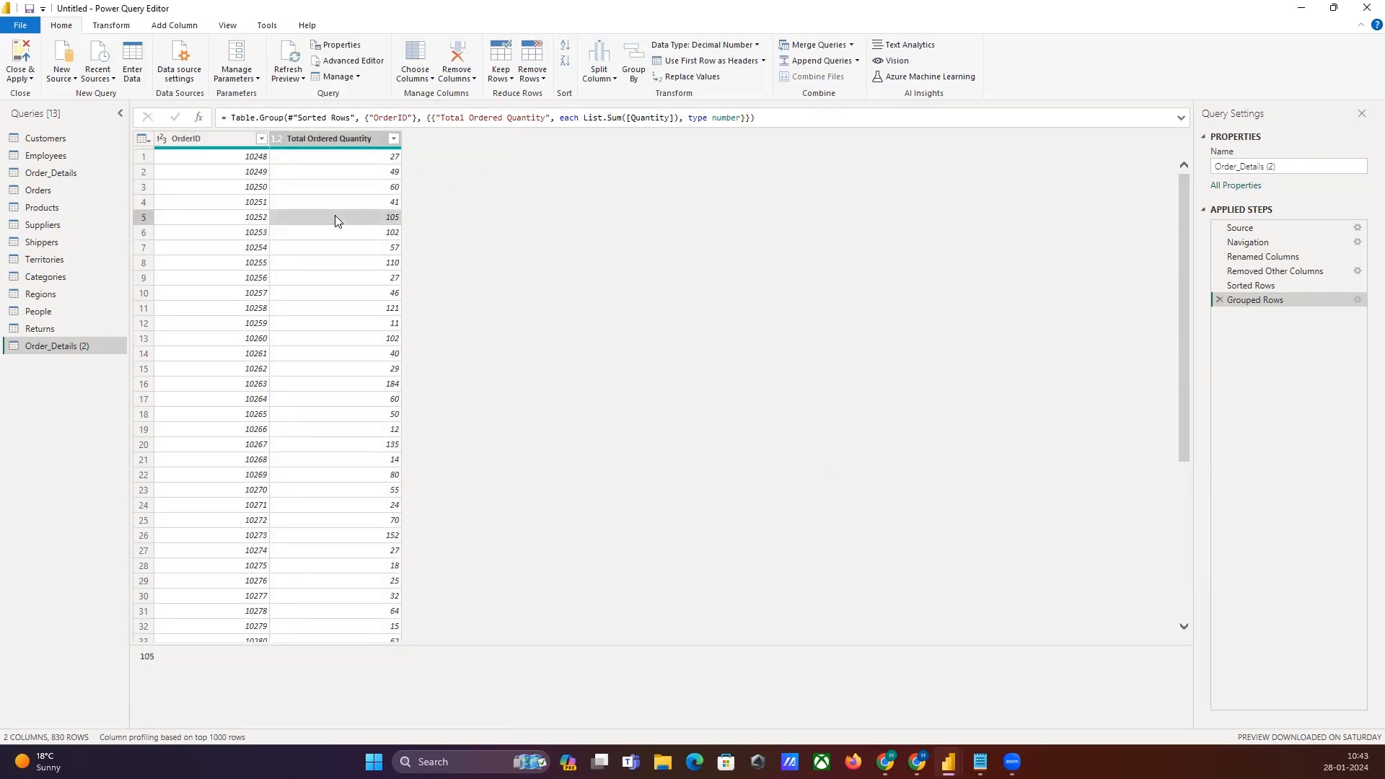
pyautogui.click(336, 135)
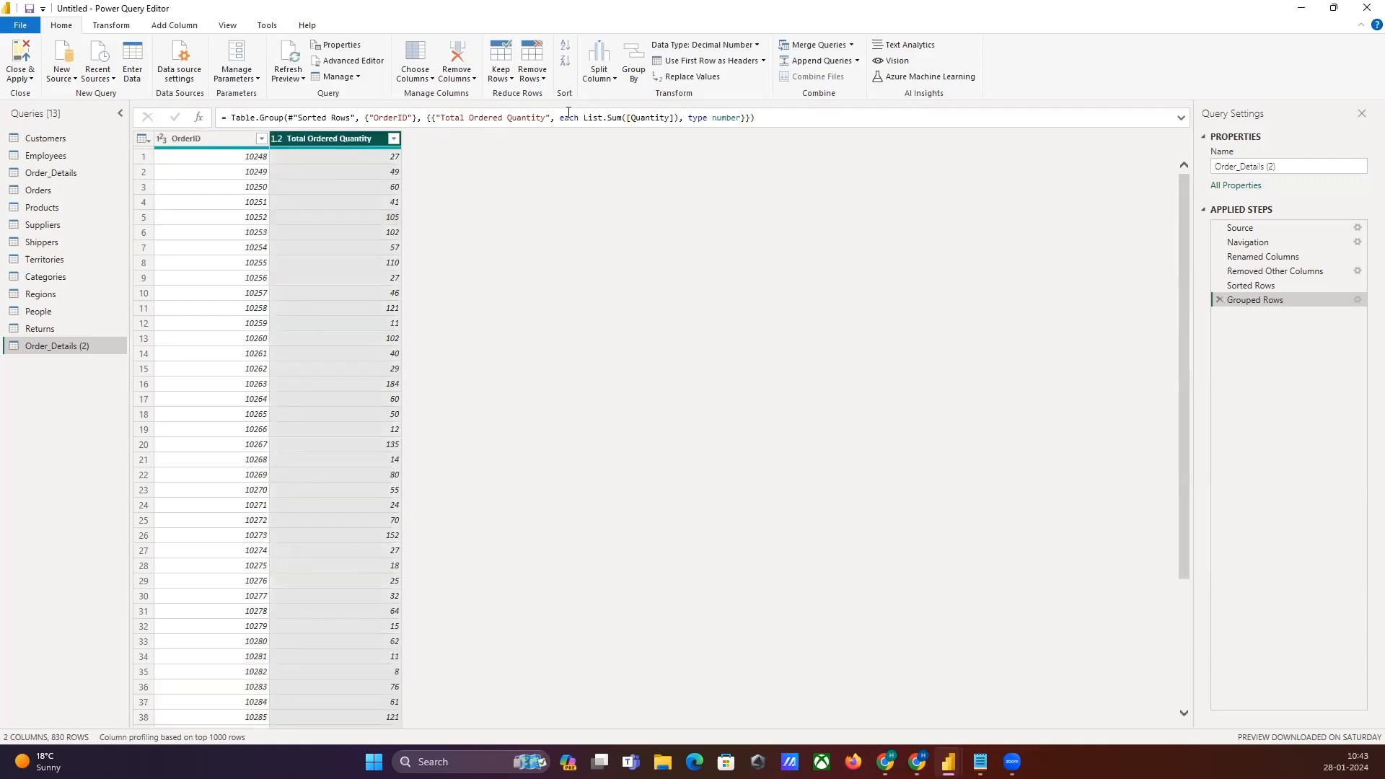
pyautogui.click(566, 62)
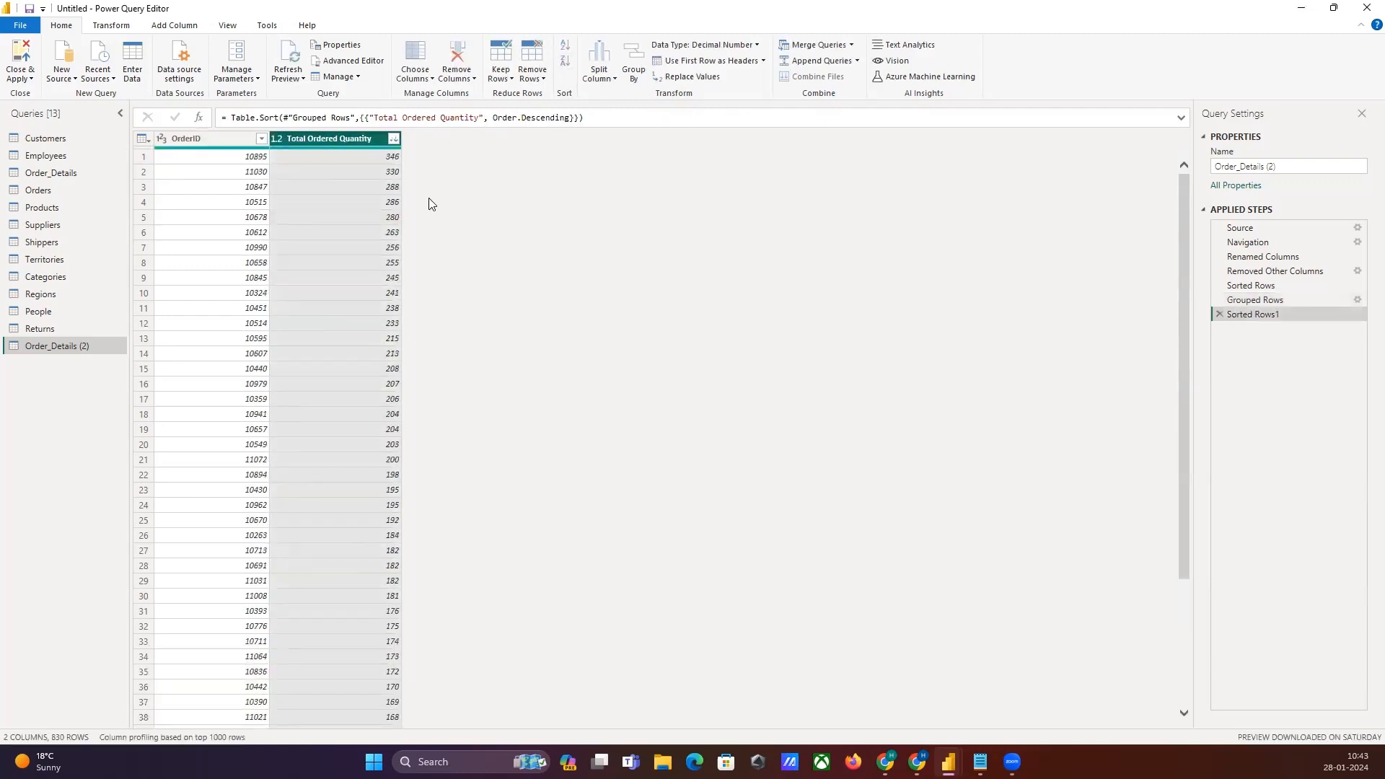
# Step: Keep only the top 10 rows of the grouped, sorted table
pyautogui.click(352, 188)
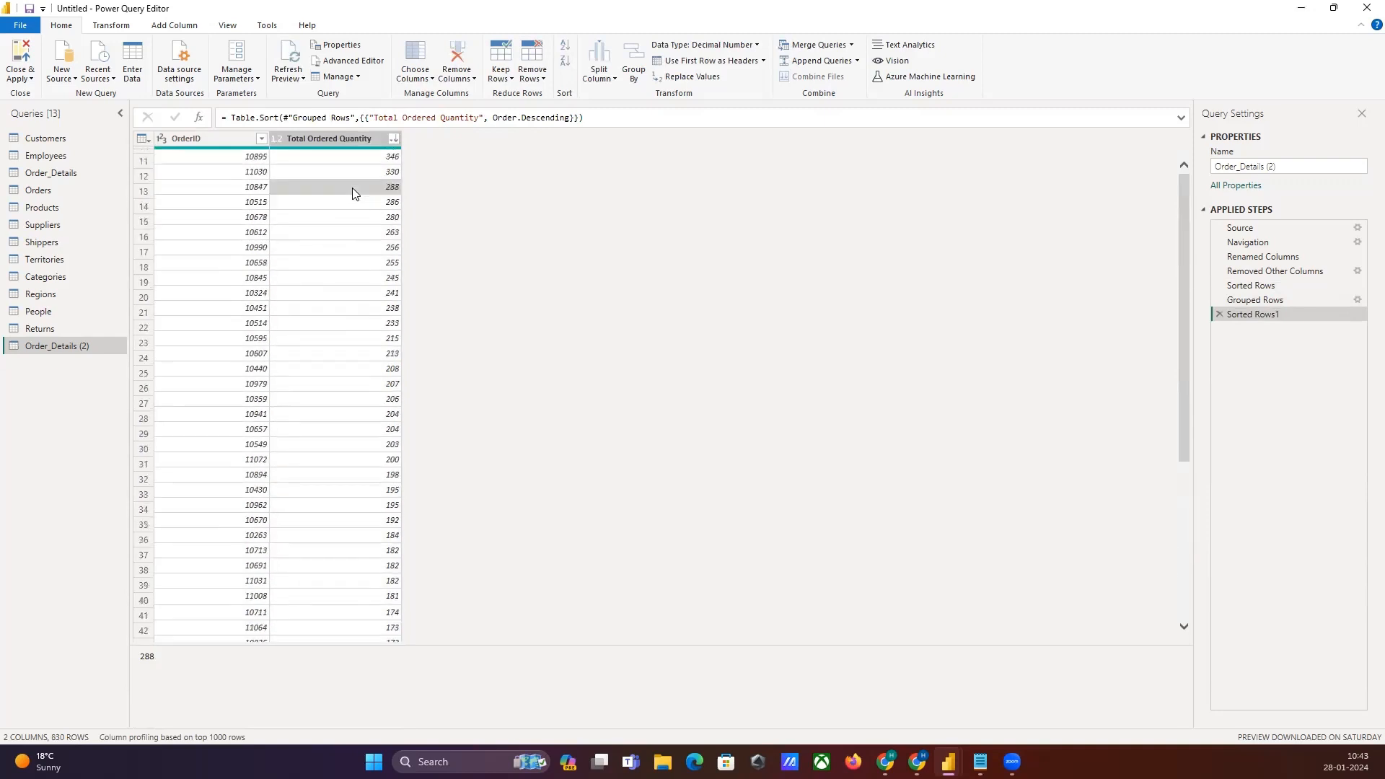
pyautogui.click(501, 68)
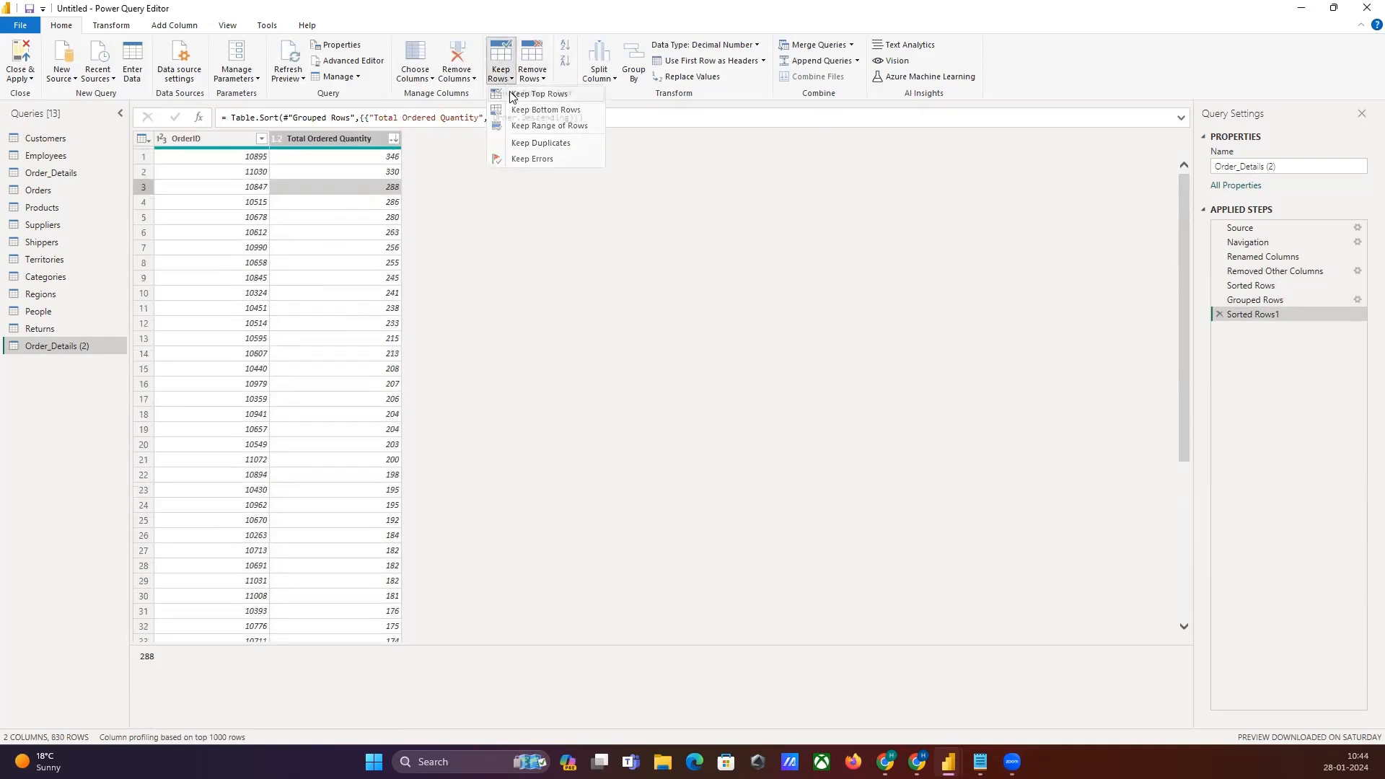
pyautogui.click(552, 112)
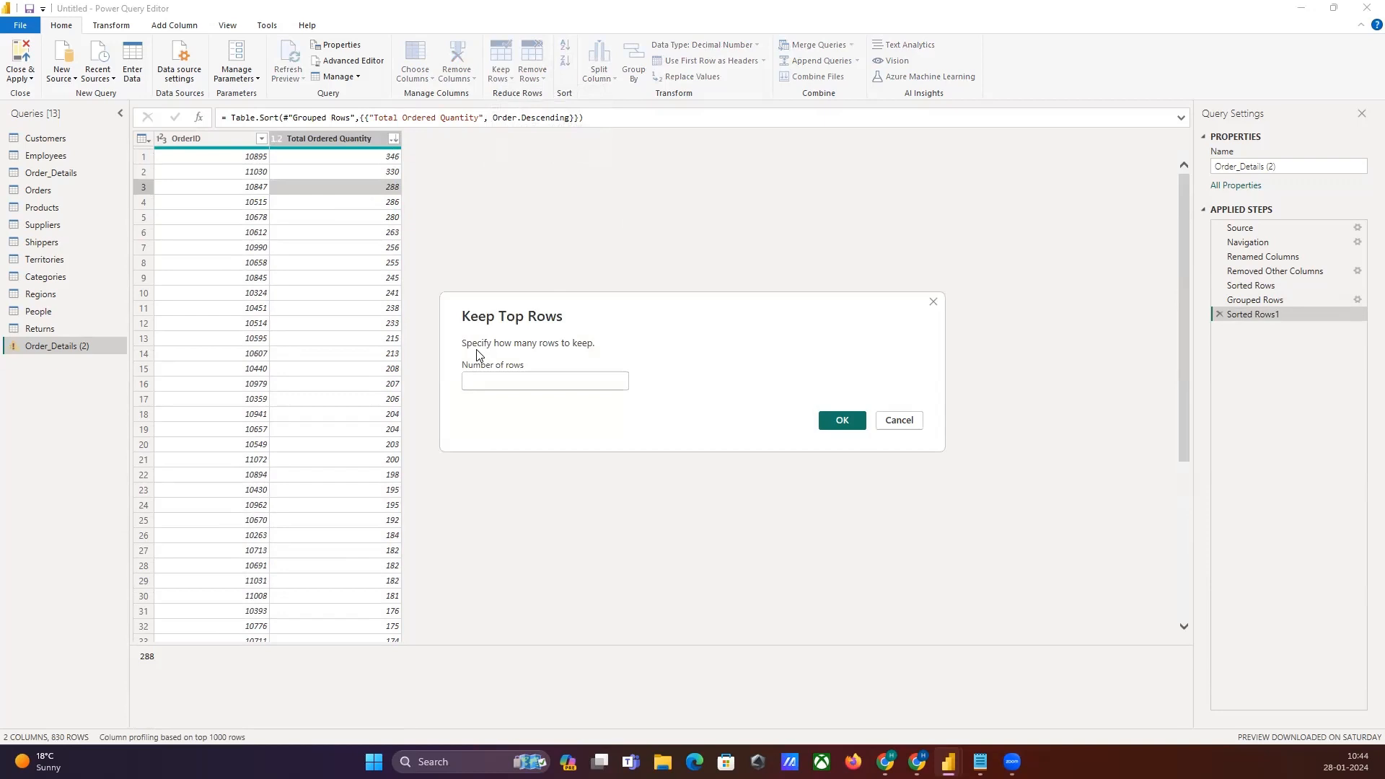
pyautogui.write('10')
pyautogui.click(842, 420)
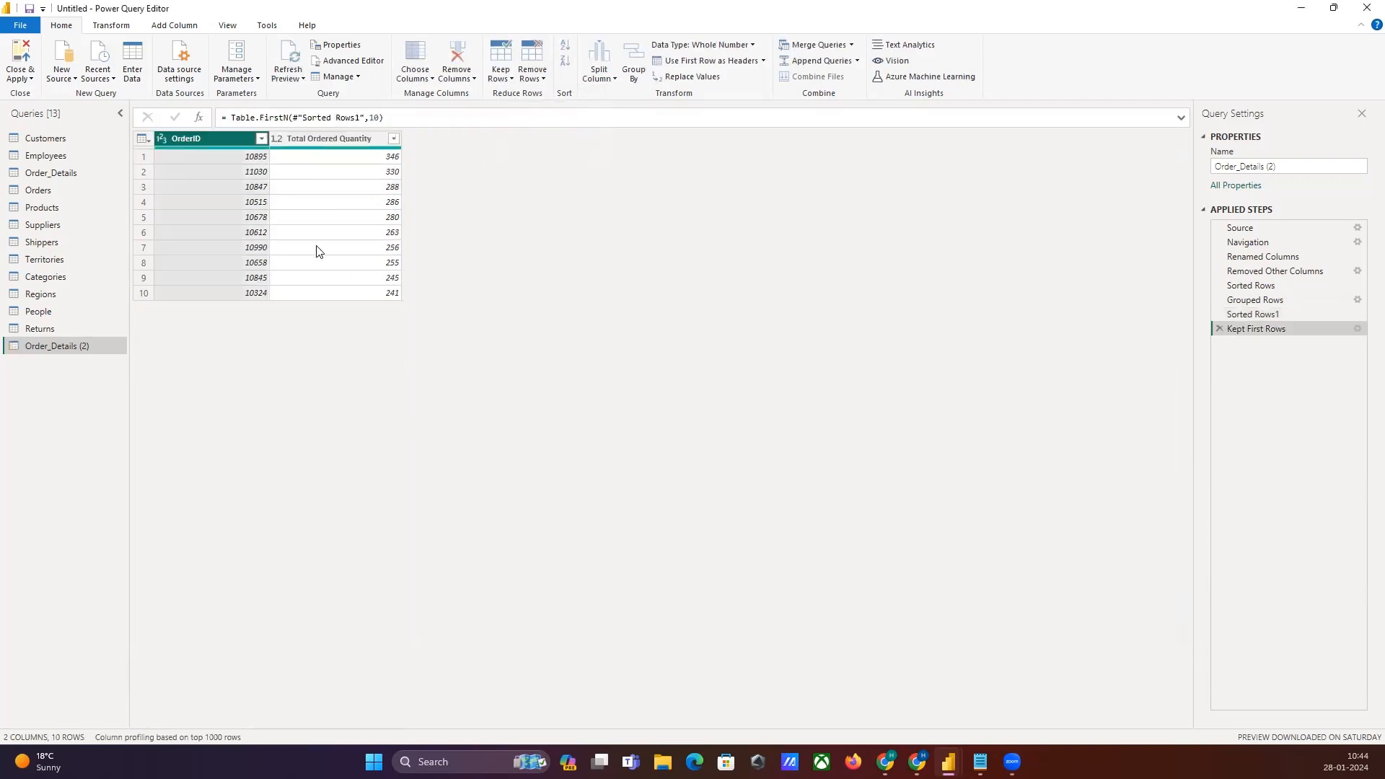